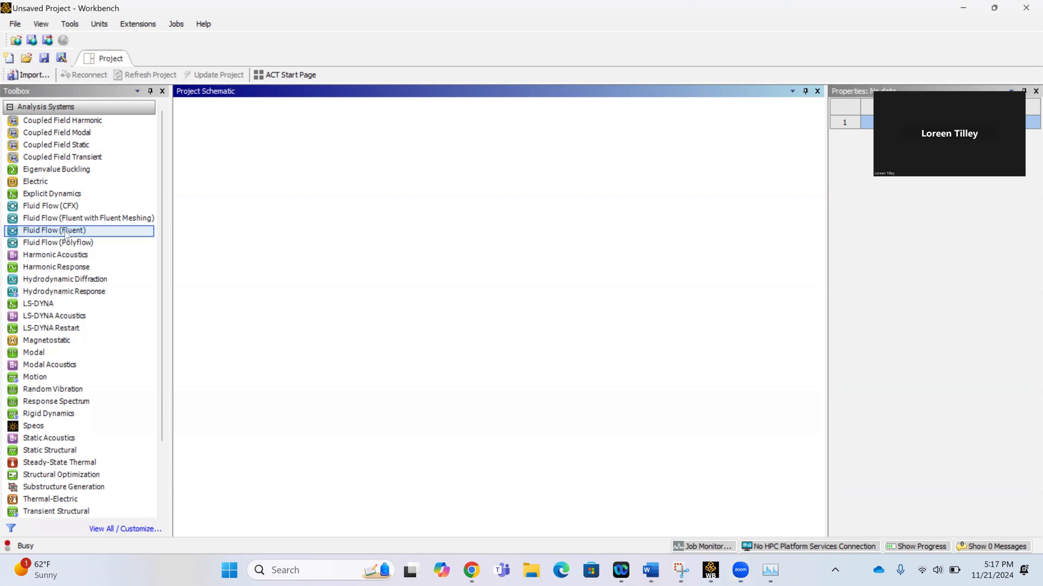
Add a Fluid Flow (Fluent) analysis system to the project and open a new DesignModeler geometry for it.
{"action": "double_click", "coordinate": [66, 230]}
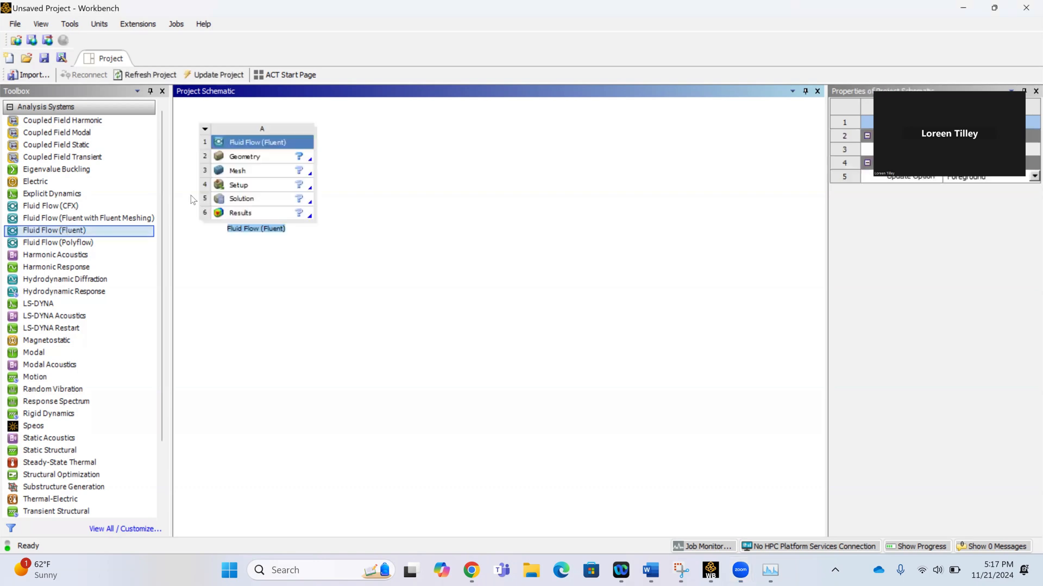
{"action": "right_click", "coordinate": [233, 155]}
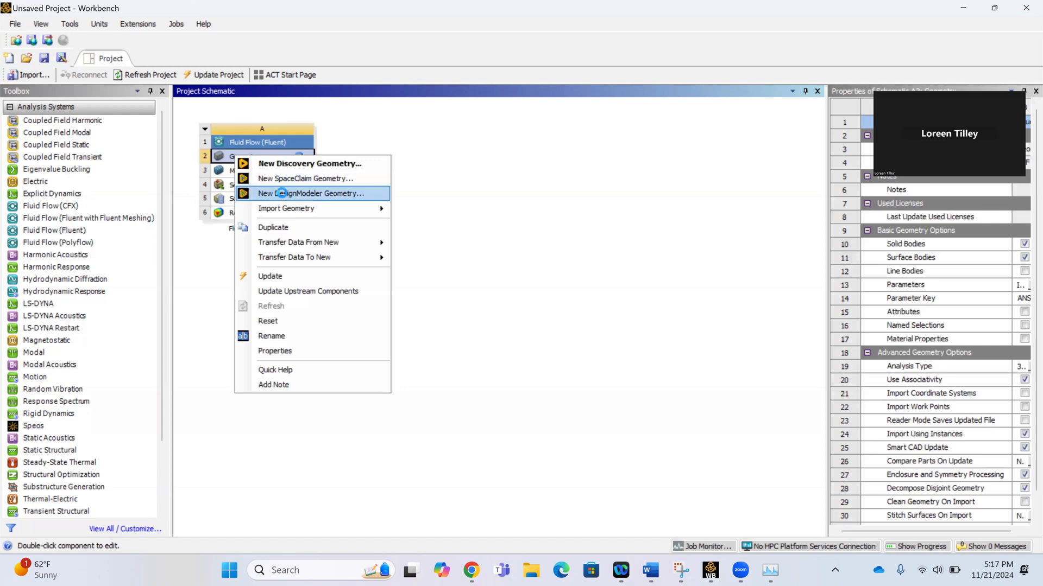
{"action": "left_click", "coordinate": [283, 194]}
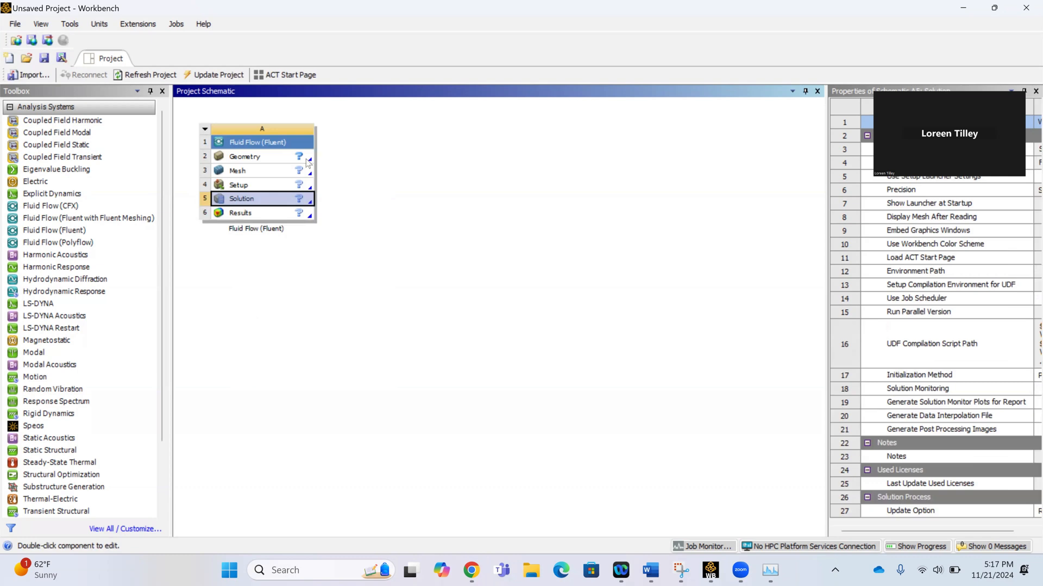
{"action": "left_click", "coordinate": [249, 158]}
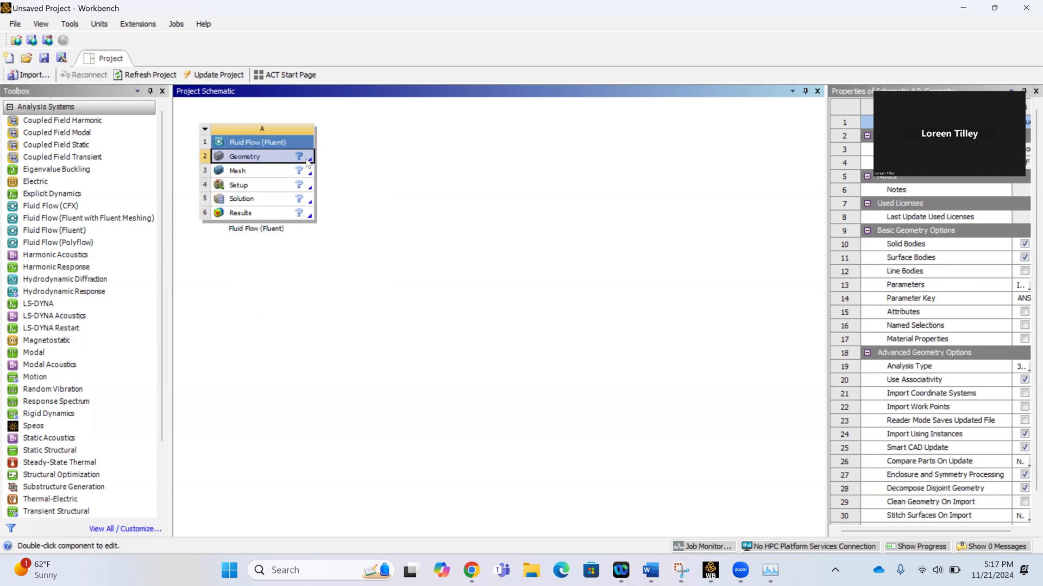
{"action": "right_click", "coordinate": [253, 159]}
{"action": "left_click", "coordinate": [288, 196]}
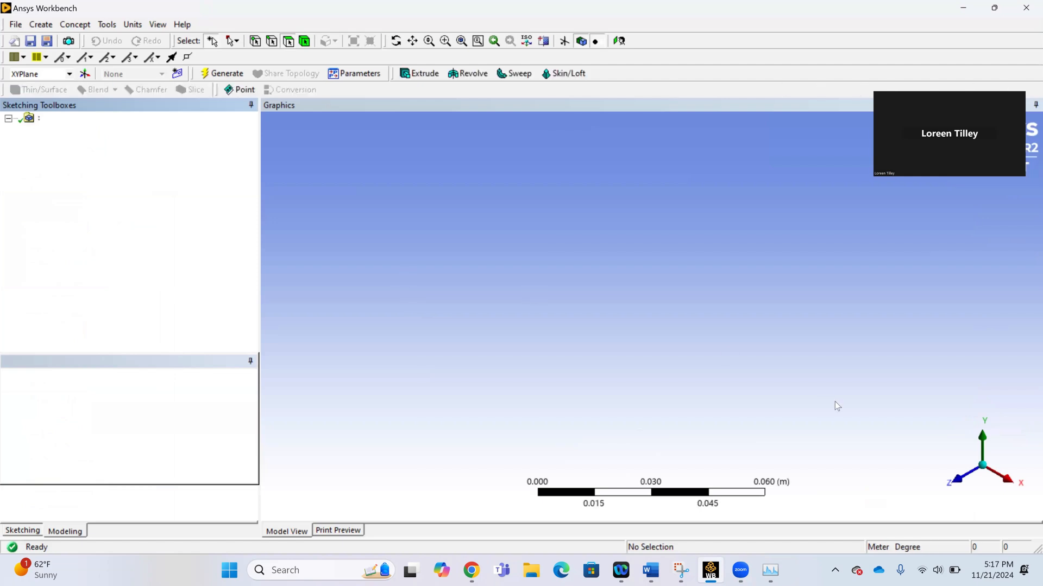
On XYPlane, viewed along the Z axis, sketch a vertical line about 0.23 m long upward from the negative X axis.
{"action": "left_click", "coordinate": [966, 480]}
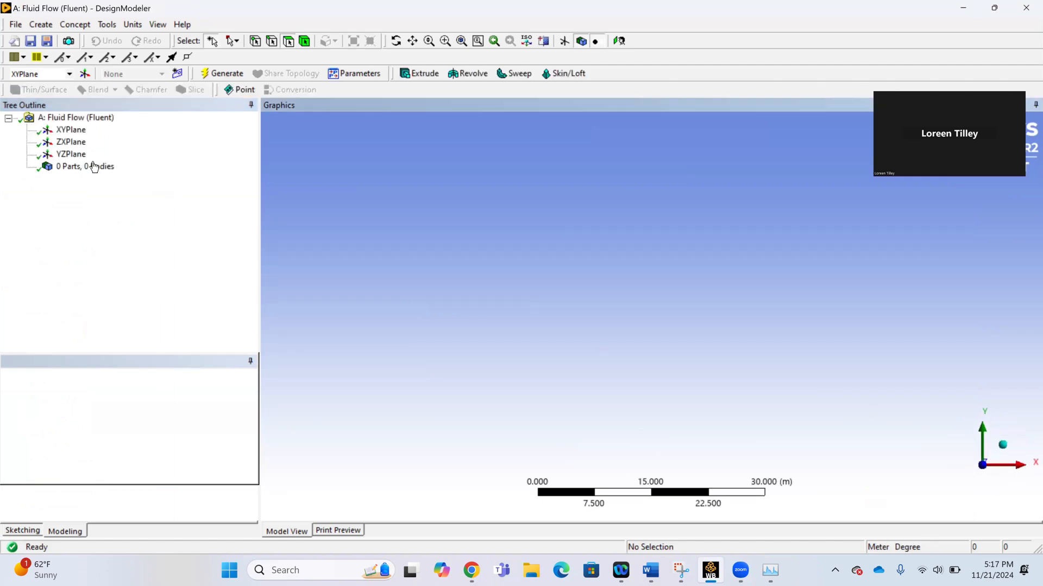
{"action": "left_click", "coordinate": [66, 133]}
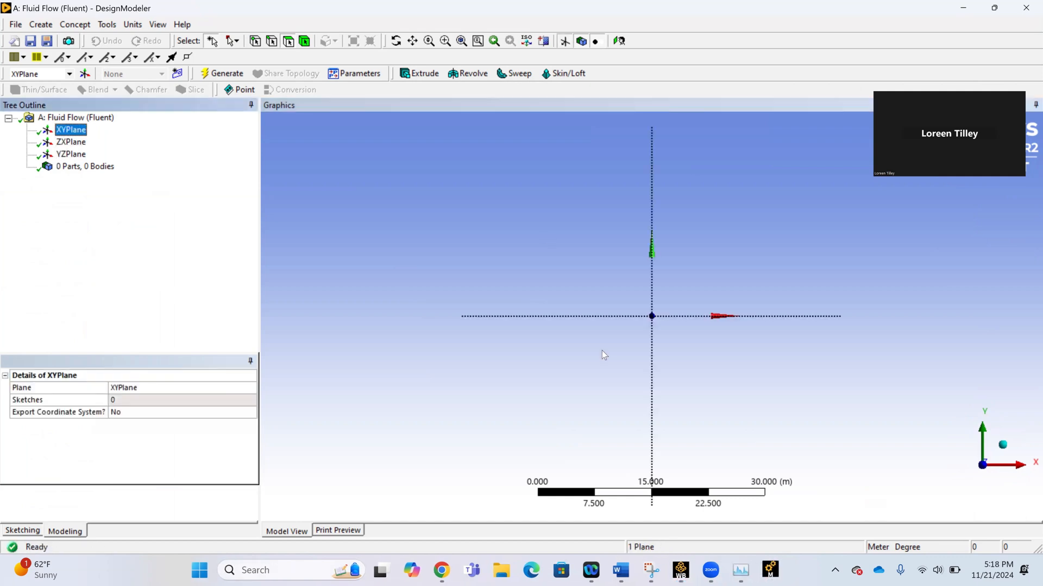
{"action": "scroll", "coordinate": [686, 349], "scroll_direction": "up", "scroll_amount": 5}
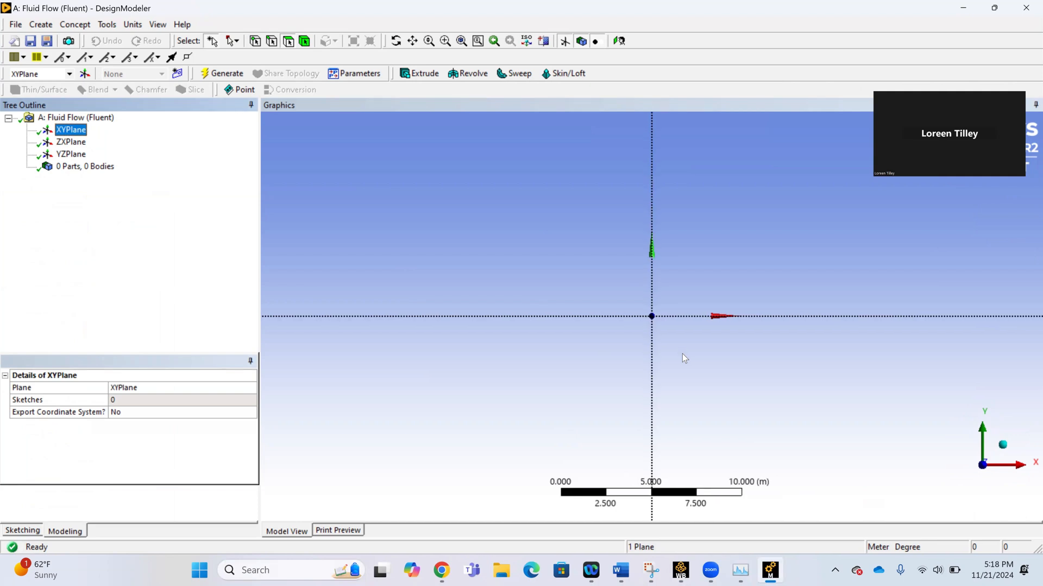
{"action": "scroll", "coordinate": [681, 339], "scroll_direction": "up", "scroll_amount": 3}
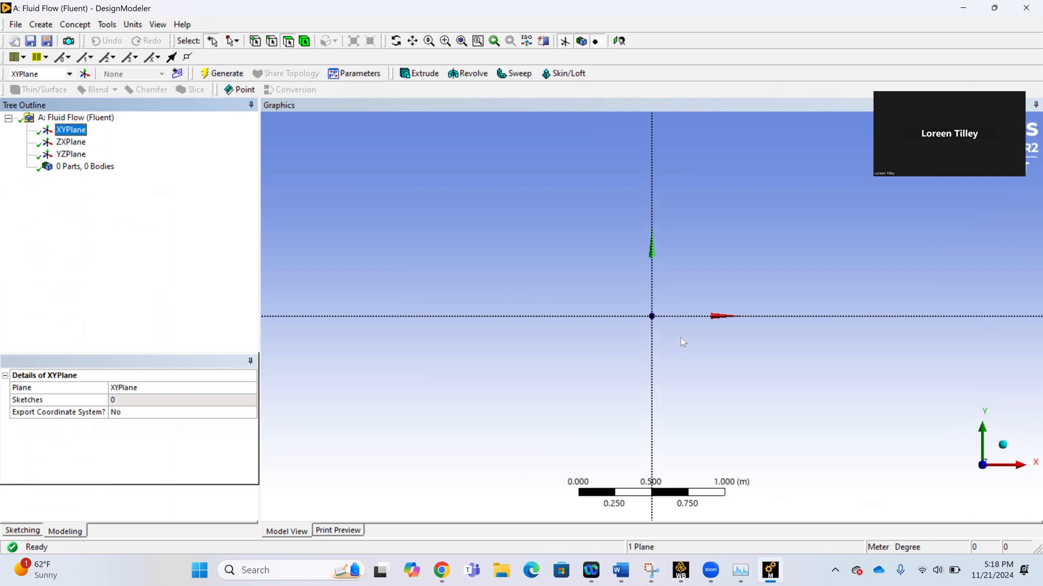
{"action": "scroll", "coordinate": [681, 339], "scroll_direction": "up", "scroll_amount": 2}
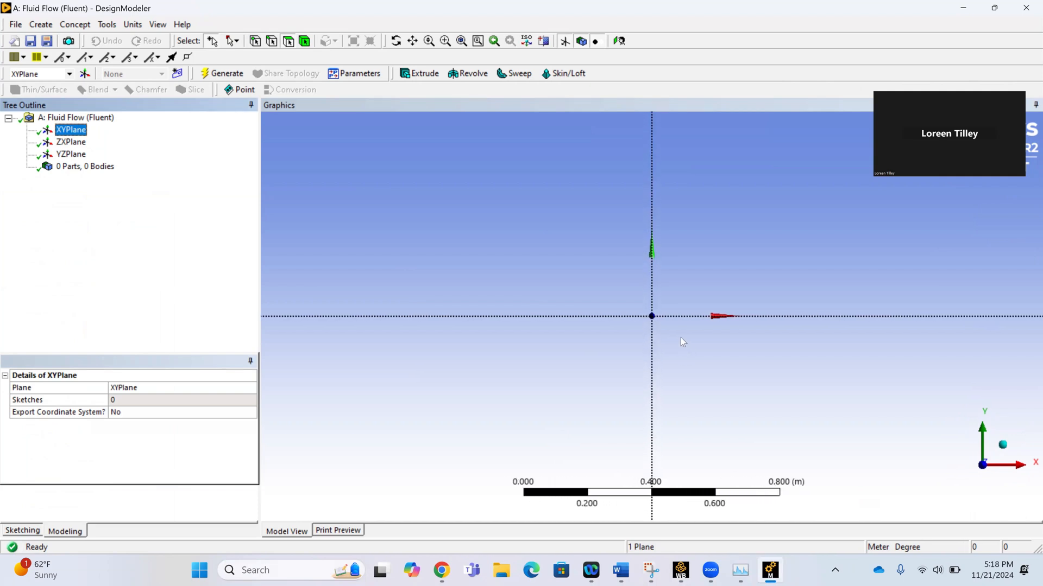
{"action": "scroll", "coordinate": [681, 338], "scroll_direction": "up", "scroll_amount": 1}
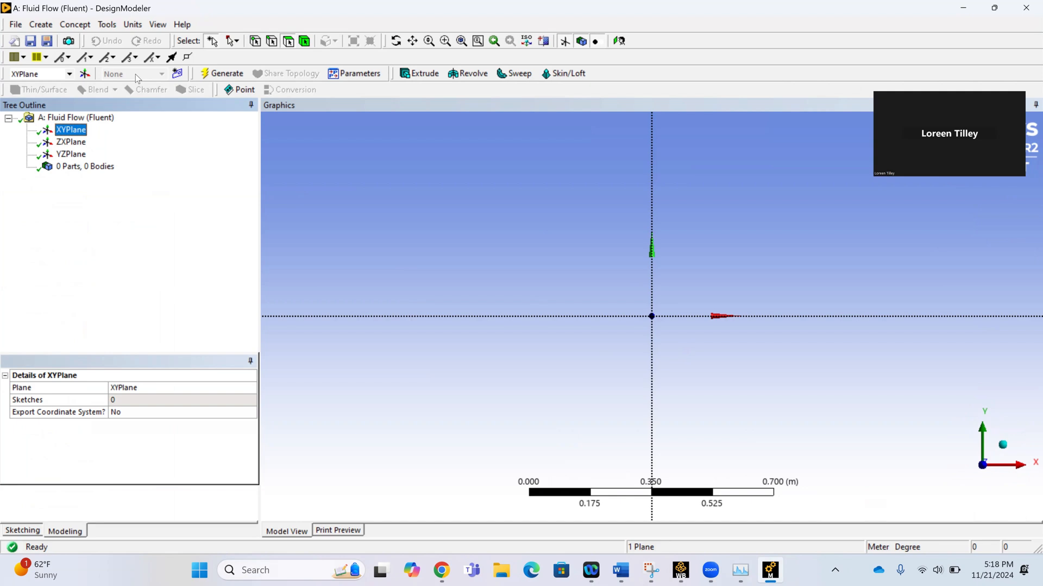
{"action": "left_click", "coordinate": [22, 531]}
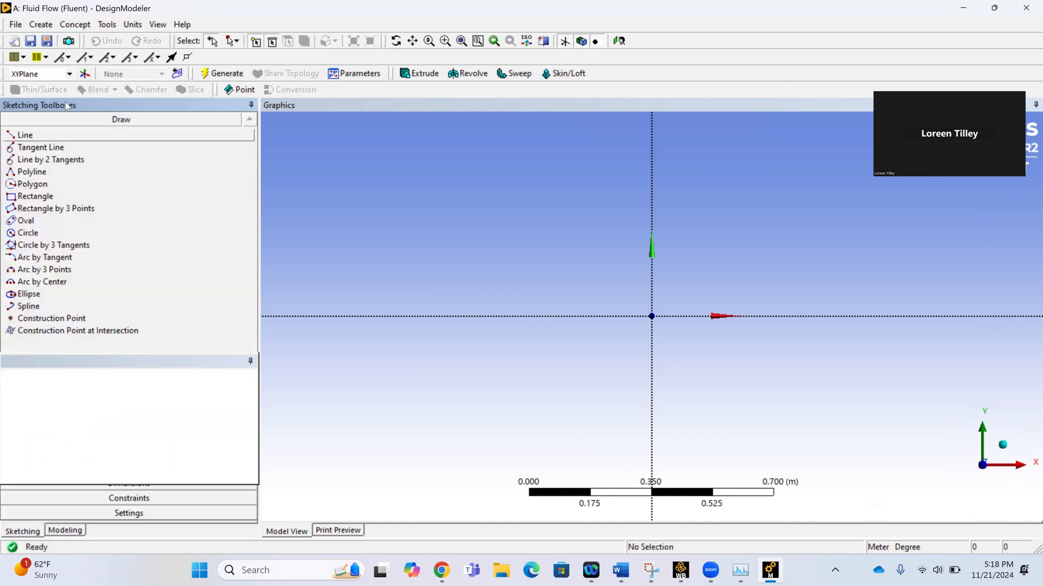
{"action": "left_click", "coordinate": [56, 139]}
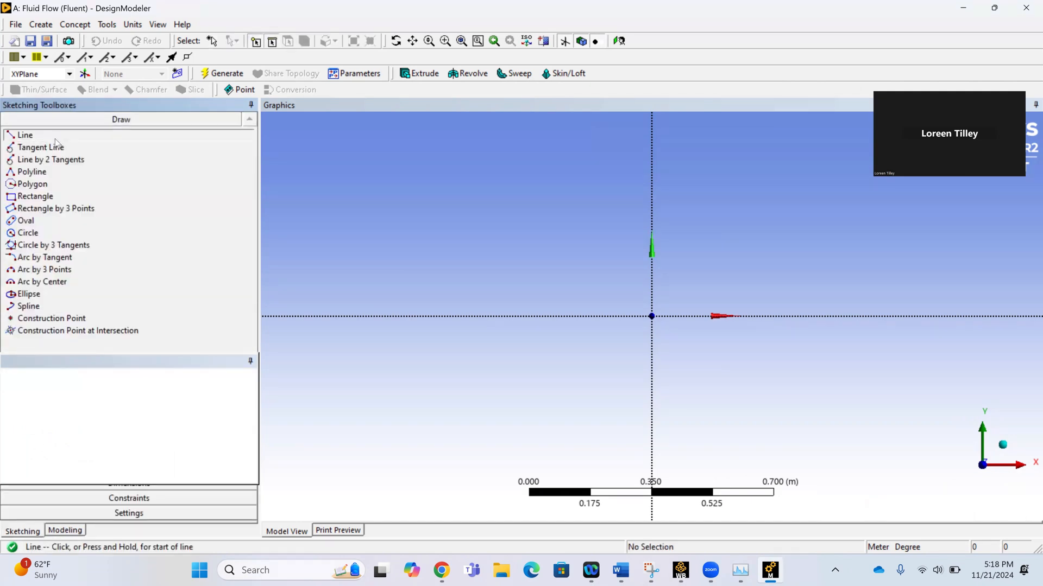
{"action": "left_click", "coordinate": [555, 317]}
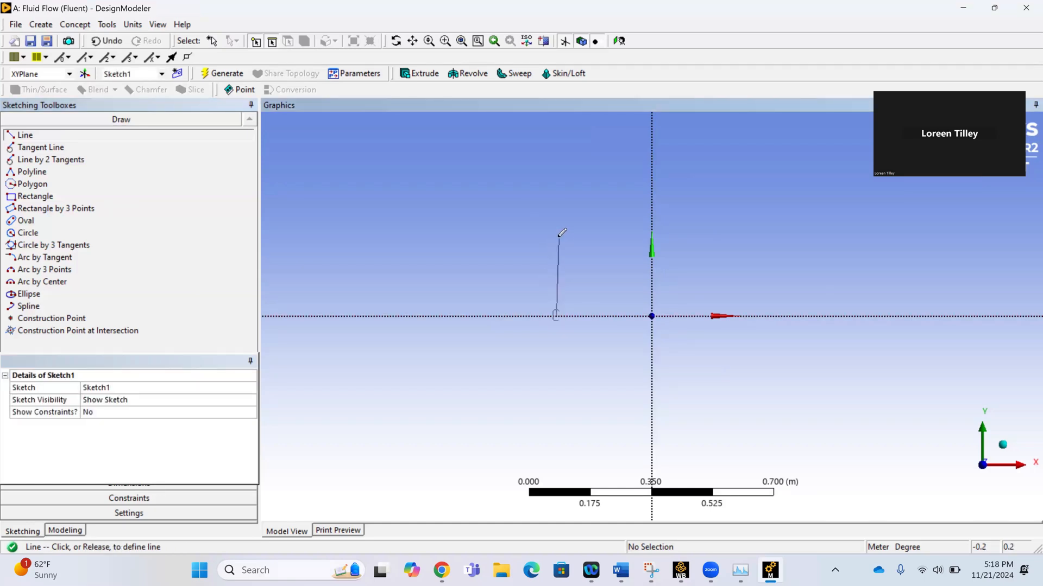
{"action": "left_click", "coordinate": [556, 235]}
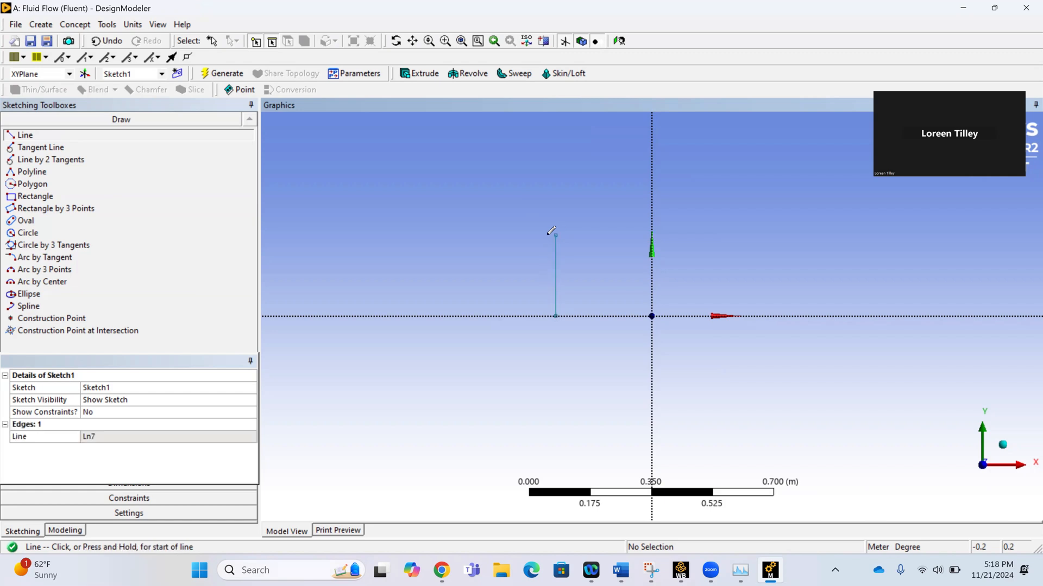
Dimension the vertical line's length and set it to 0.018 m.
{"action": "left_click", "coordinate": [70, 488]}
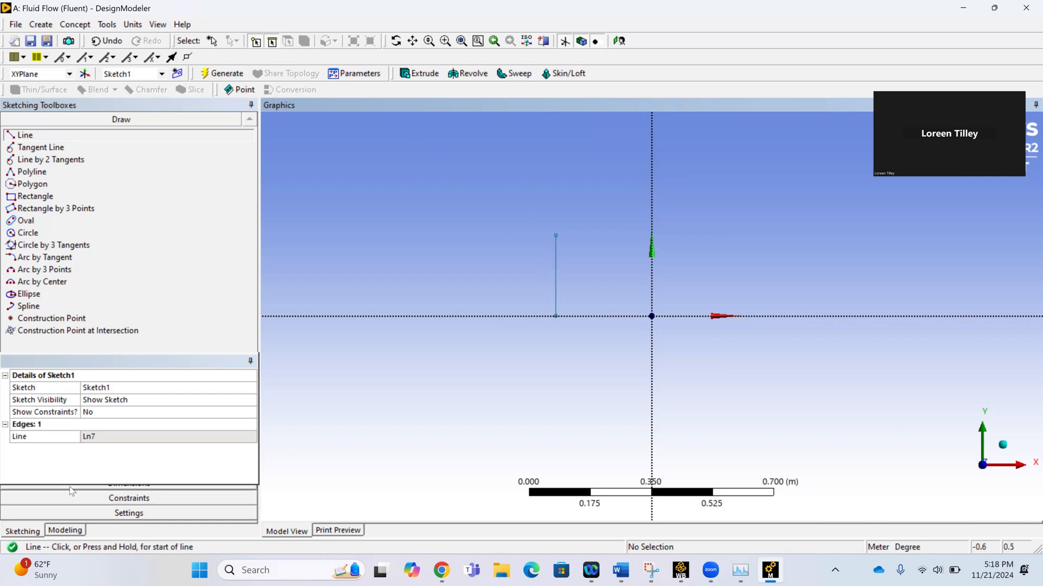
{"action": "left_click", "coordinate": [555, 274]}
{"action": "left_click", "coordinate": [529, 271]}
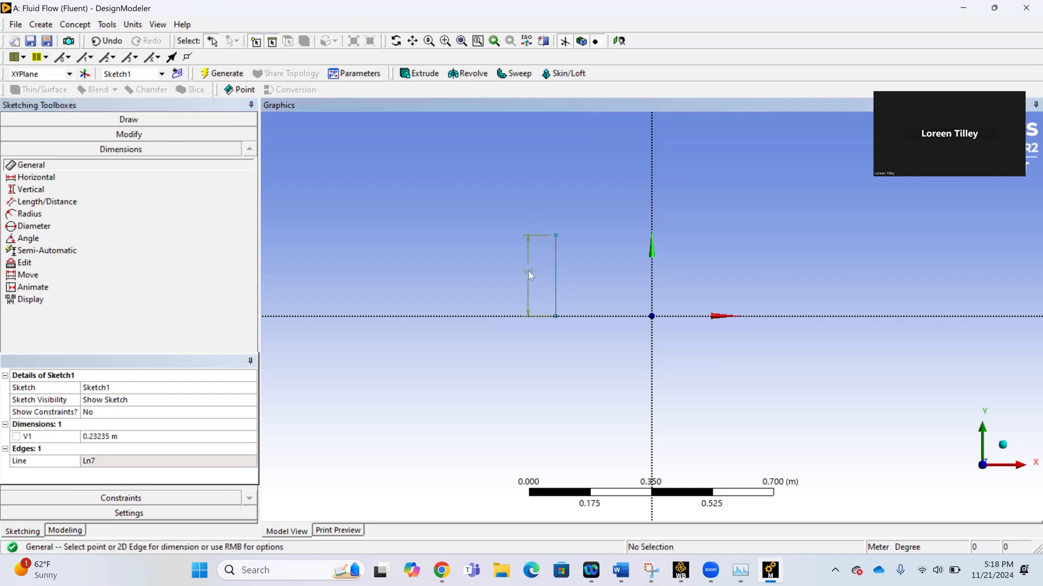
{"action": "left_click", "coordinate": [95, 437]}
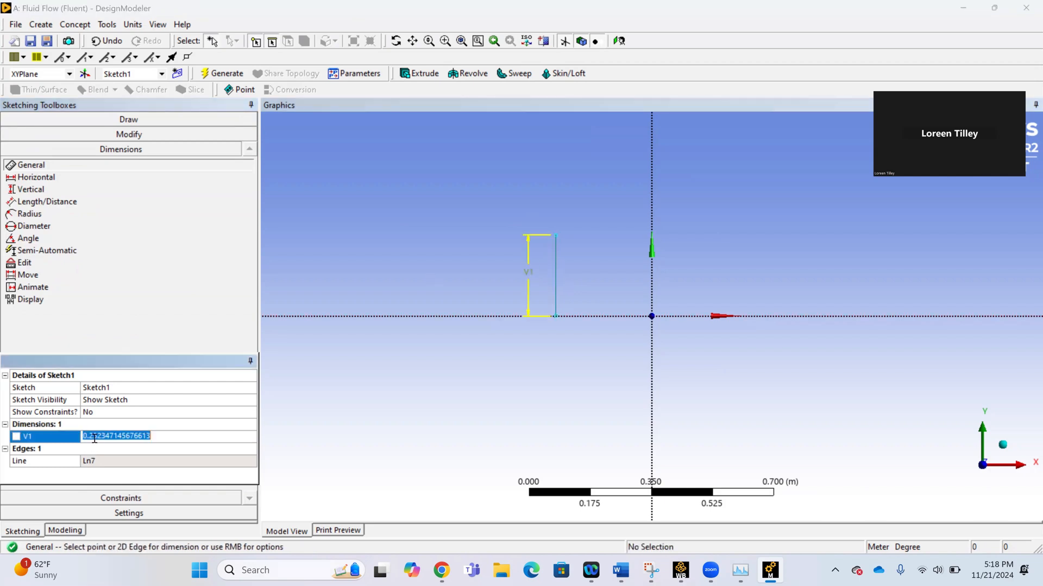
{"action": "key", "text": "BackSpace"}
{"action": "type", "text": "0"}
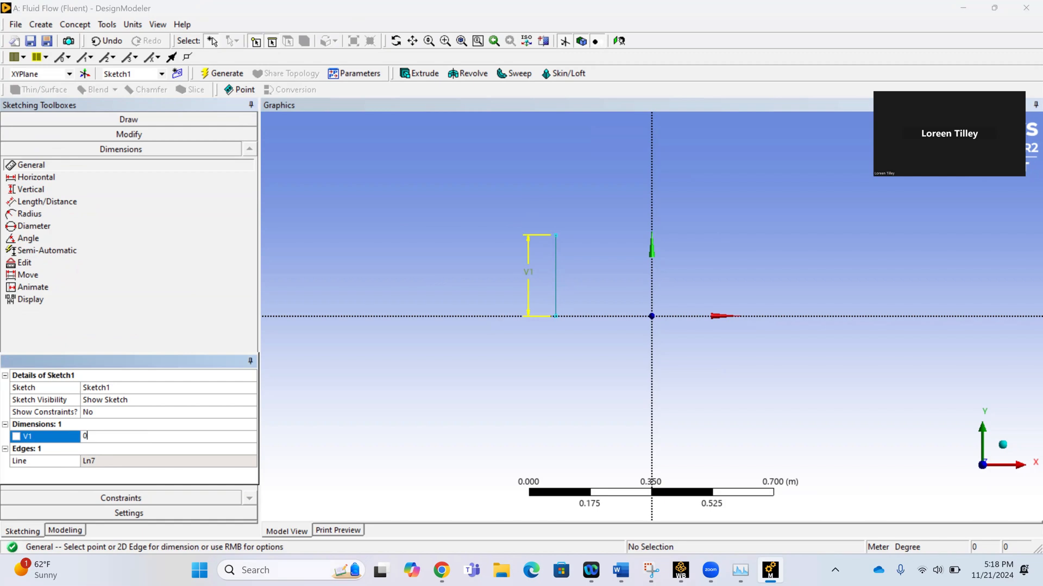
{"action": "type", "text": ".018"}
{"action": "key", "text": "Return"}
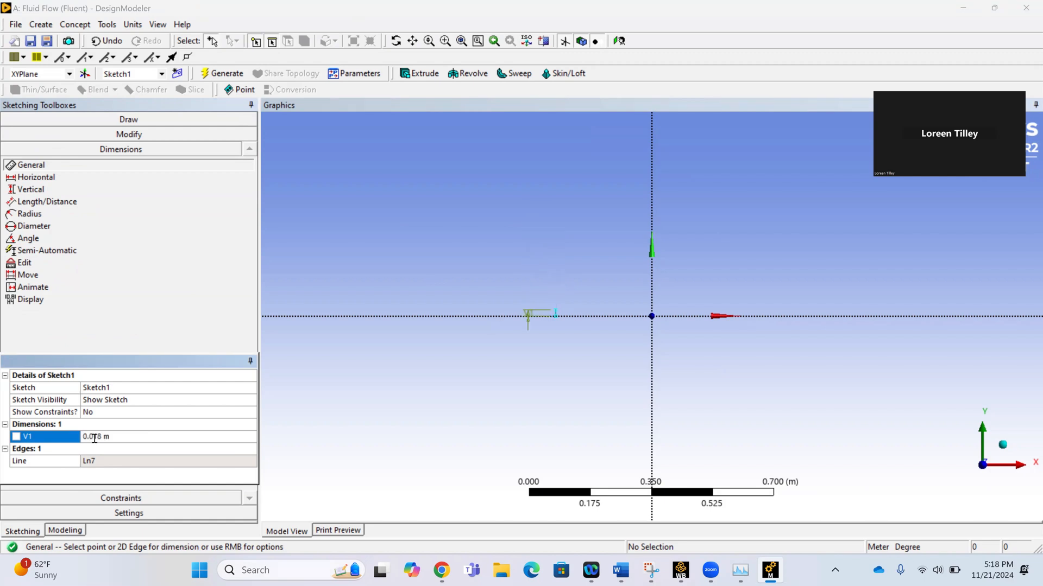
Add a Length/Distance dimension from the line's lower endpoint to the Y axis and set it to 0.01 m.
{"action": "scroll", "coordinate": [583, 361], "scroll_direction": "up", "scroll_amount": 3}
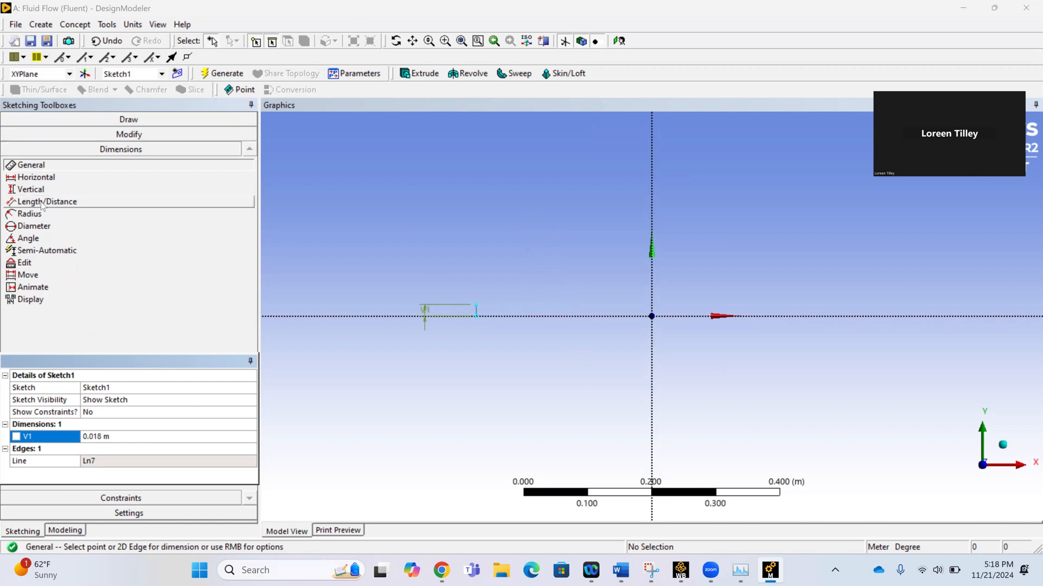
{"action": "left_click", "coordinate": [108, 202]}
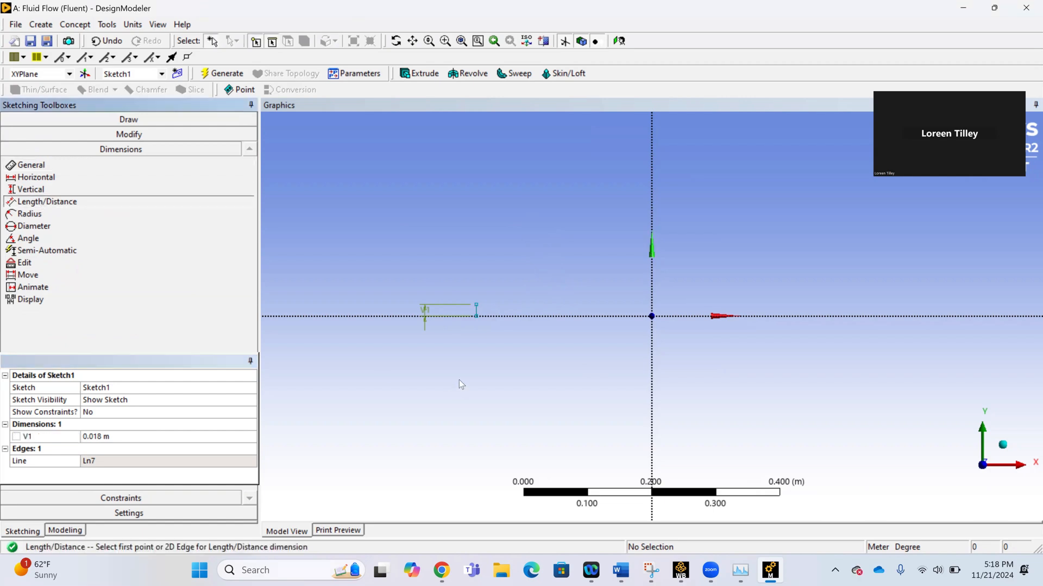
{"action": "left_click", "coordinate": [477, 316]}
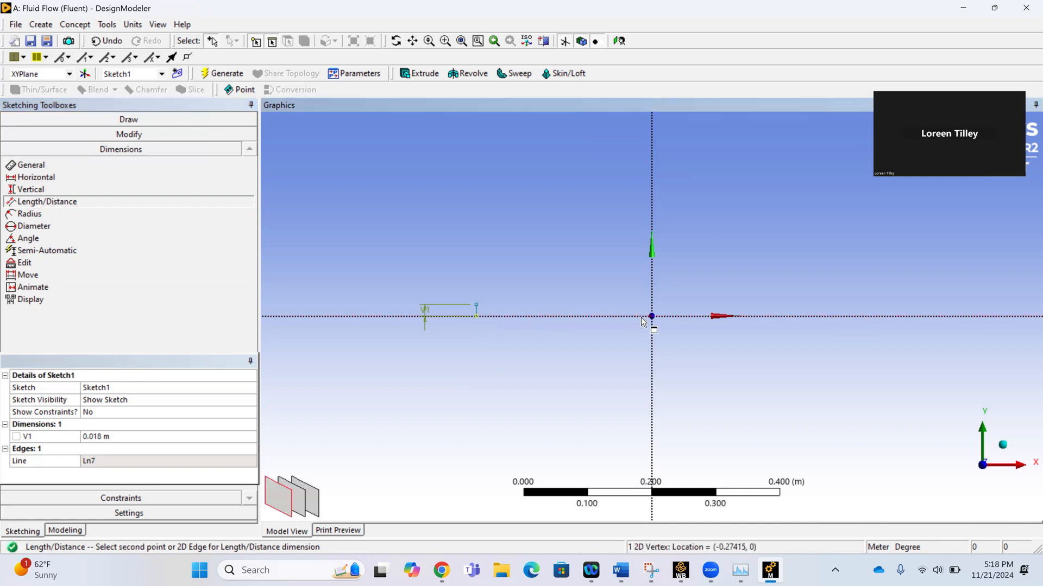
{"action": "left_click", "coordinate": [652, 343]}
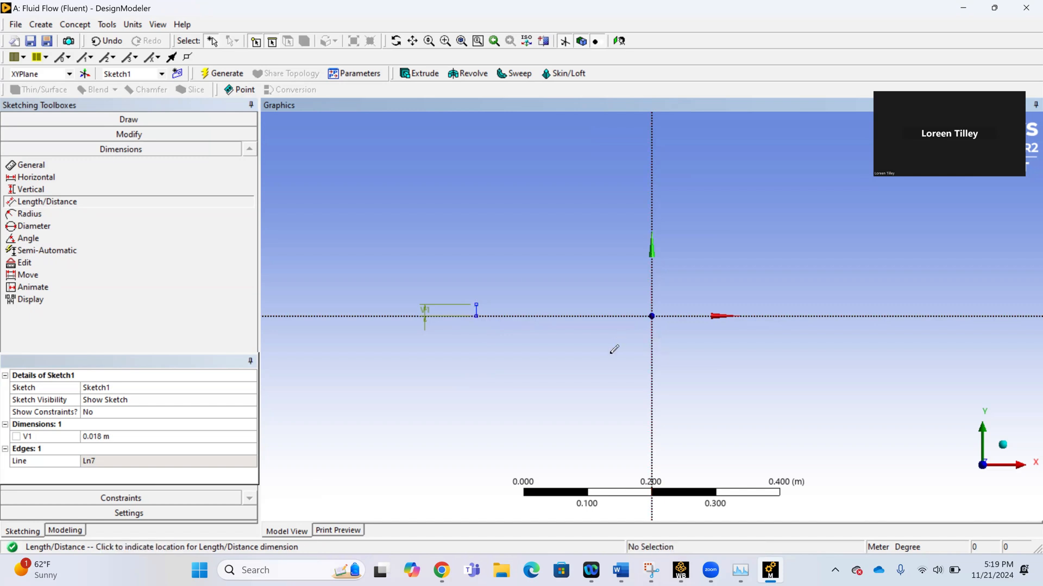
{"action": "left_click", "coordinate": [608, 363]}
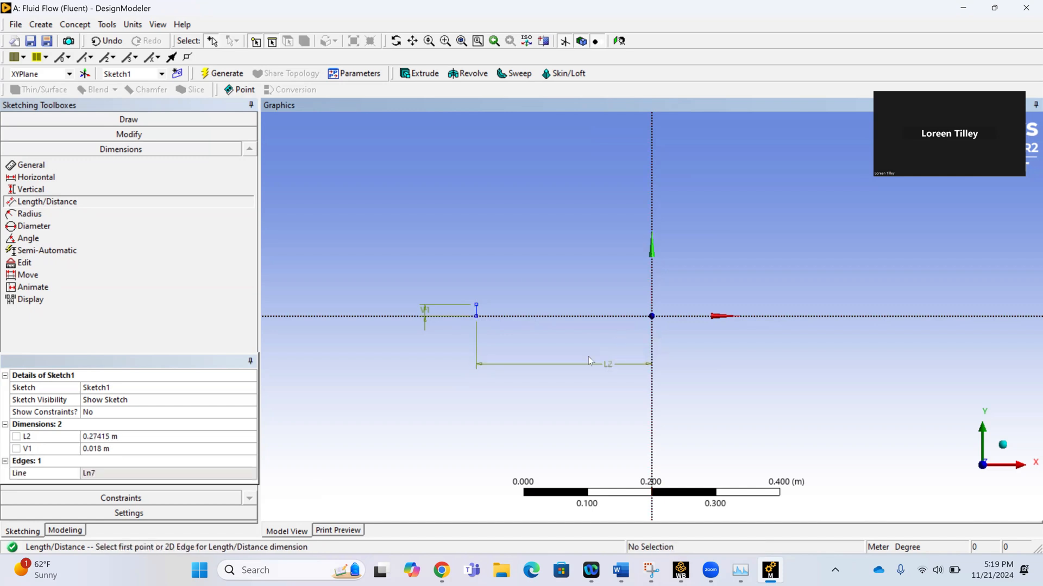
{"action": "double_click", "coordinate": [109, 437]}
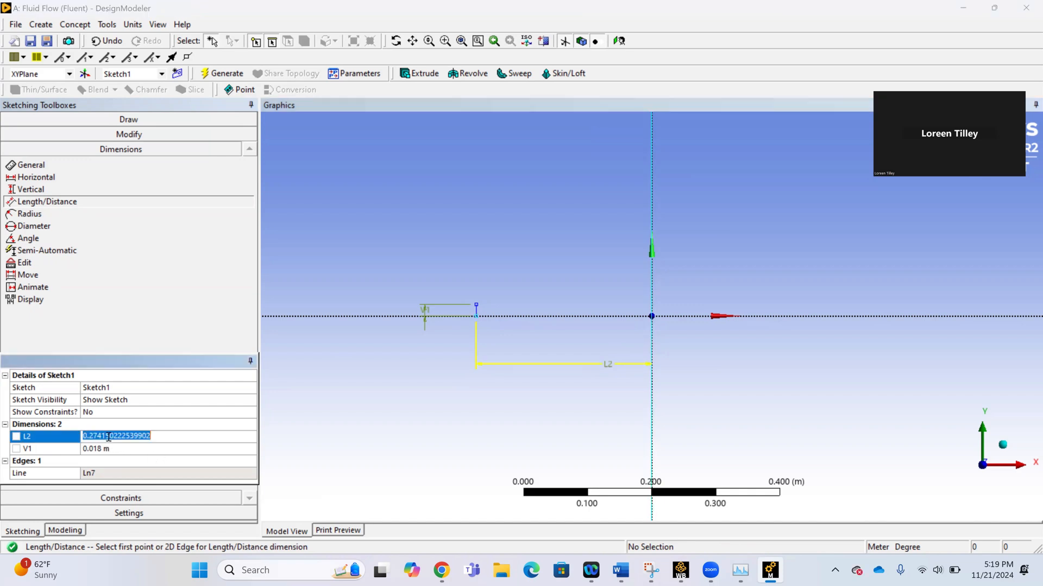
{"action": "type", "text": "0.01"}
{"action": "key", "text": "Return"}
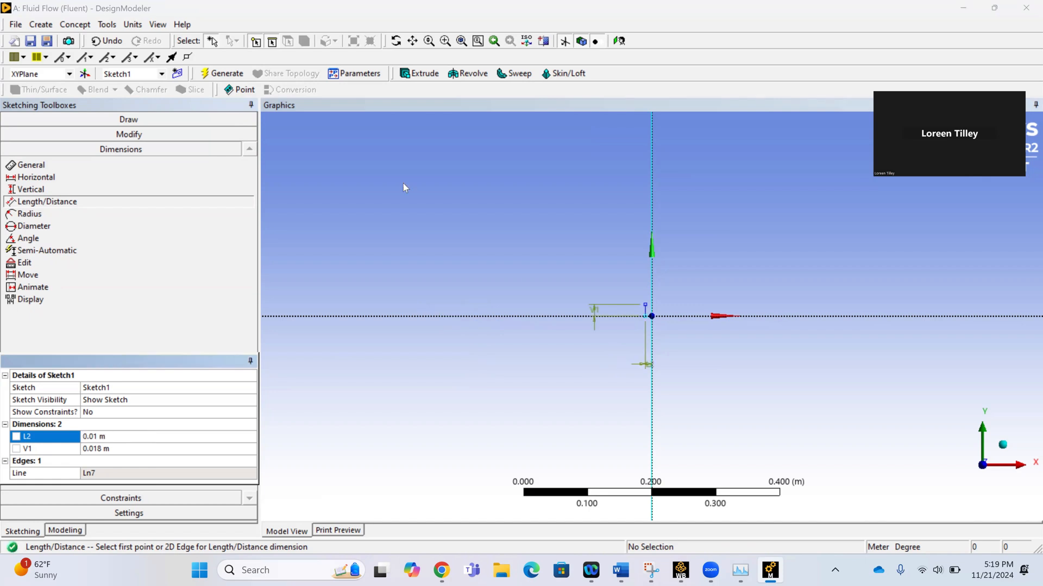
Sketch a second vertical line straight down from the first line's lower endpoint on the X axis.
{"action": "scroll", "coordinate": [663, 375], "scroll_direction": "up", "scroll_amount": 2}
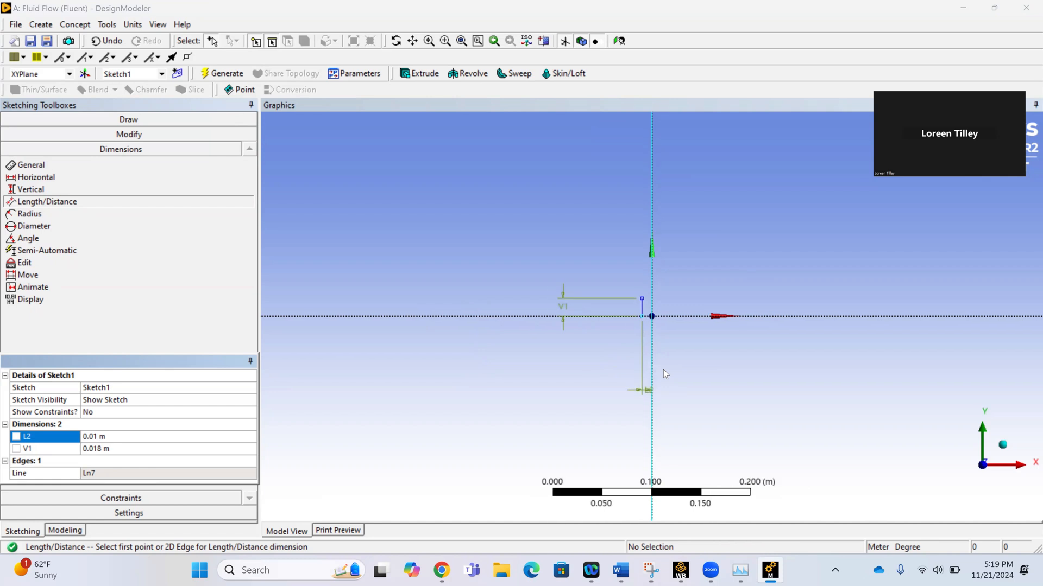
{"action": "scroll", "coordinate": [663, 374], "scroll_direction": "up", "scroll_amount": 2}
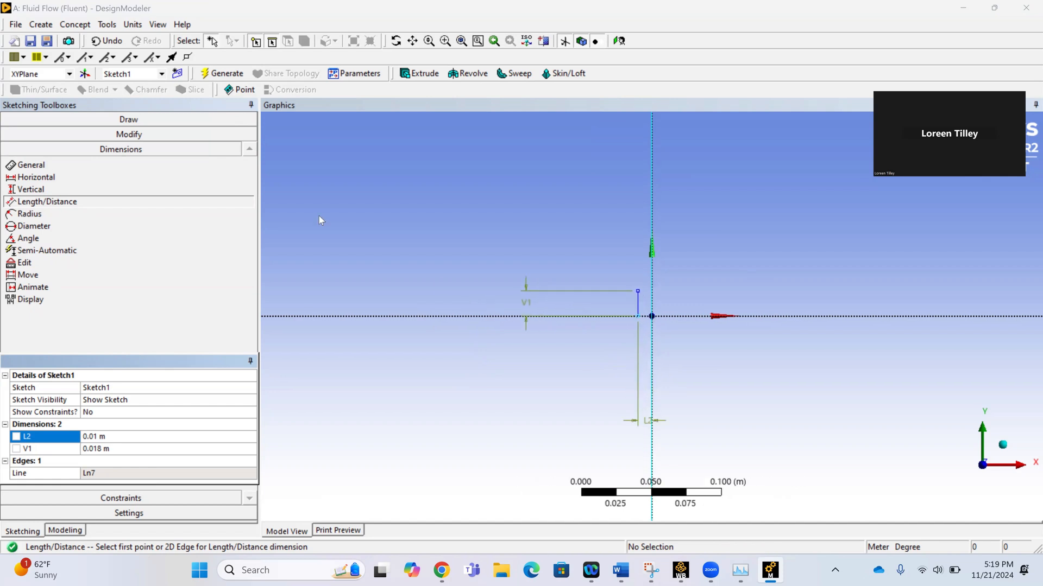
{"action": "left_click", "coordinate": [86, 119]}
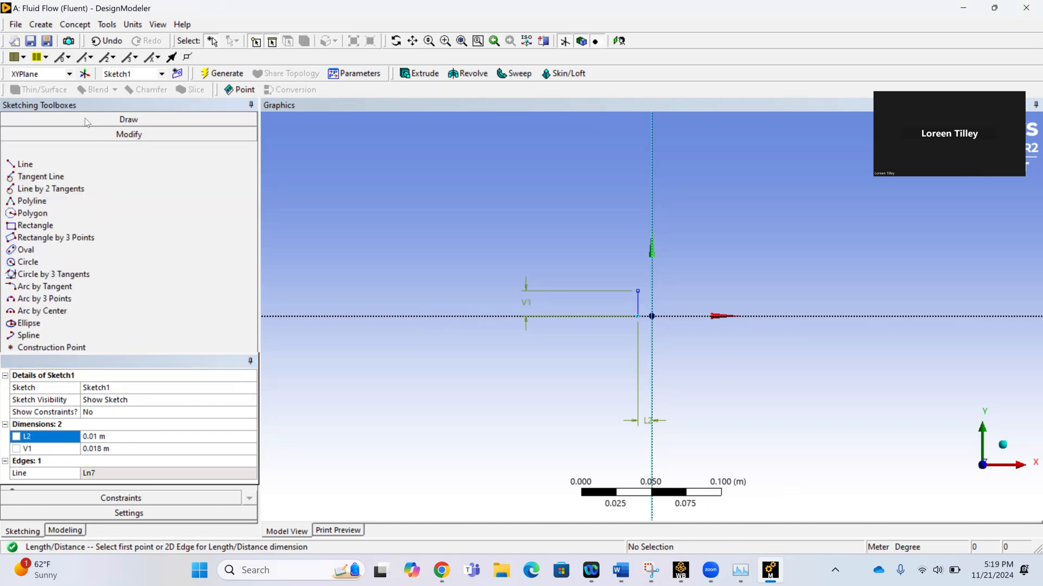
{"action": "left_click", "coordinate": [93, 136]}
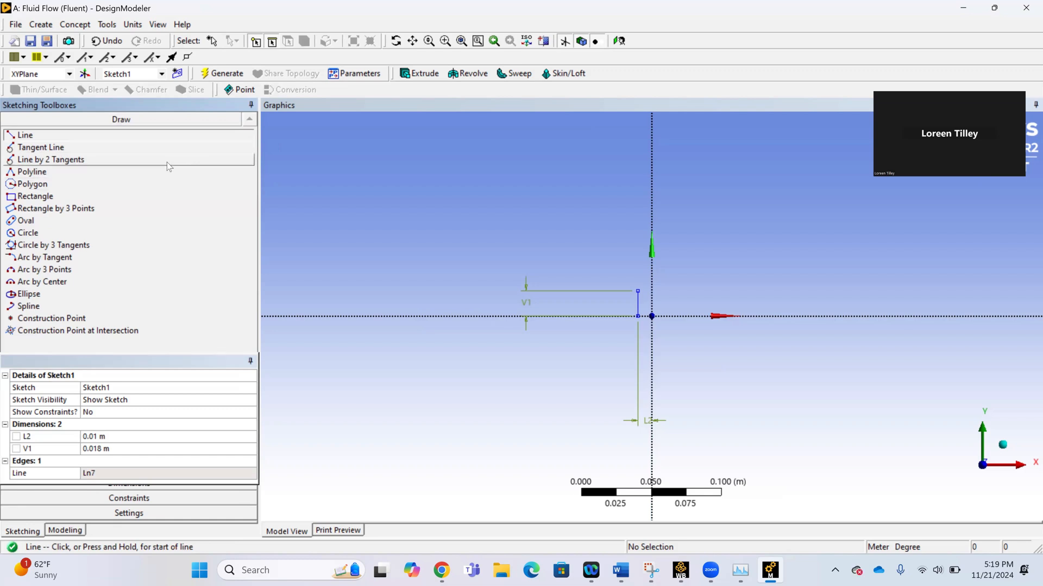
{"action": "left_click", "coordinate": [638, 316]}
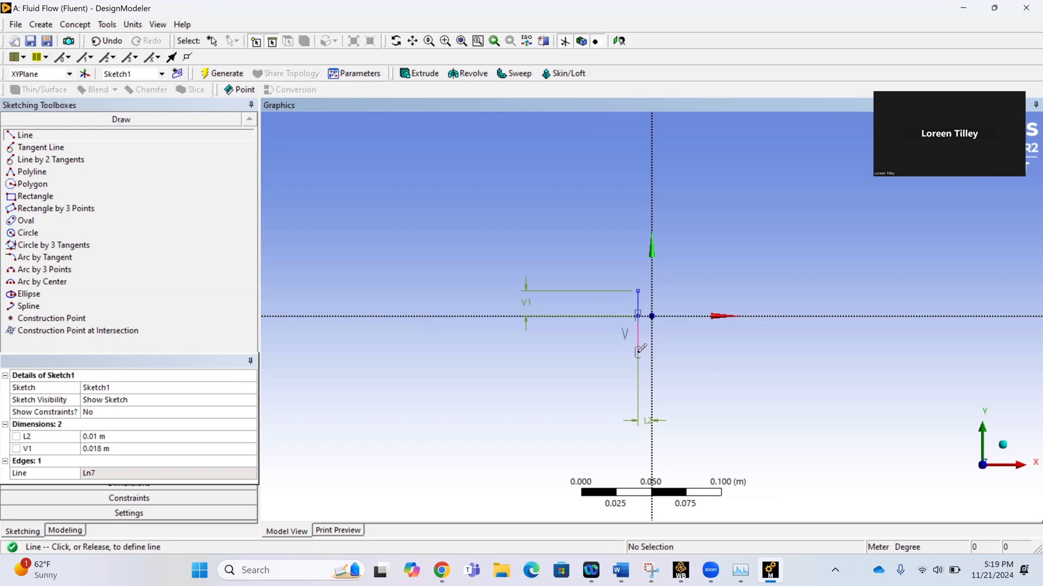
{"action": "scroll", "coordinate": [638, 352], "scroll_direction": "up", "scroll_amount": 1}
{"action": "scroll", "coordinate": [641, 347], "scroll_direction": "up", "scroll_amount": 3}
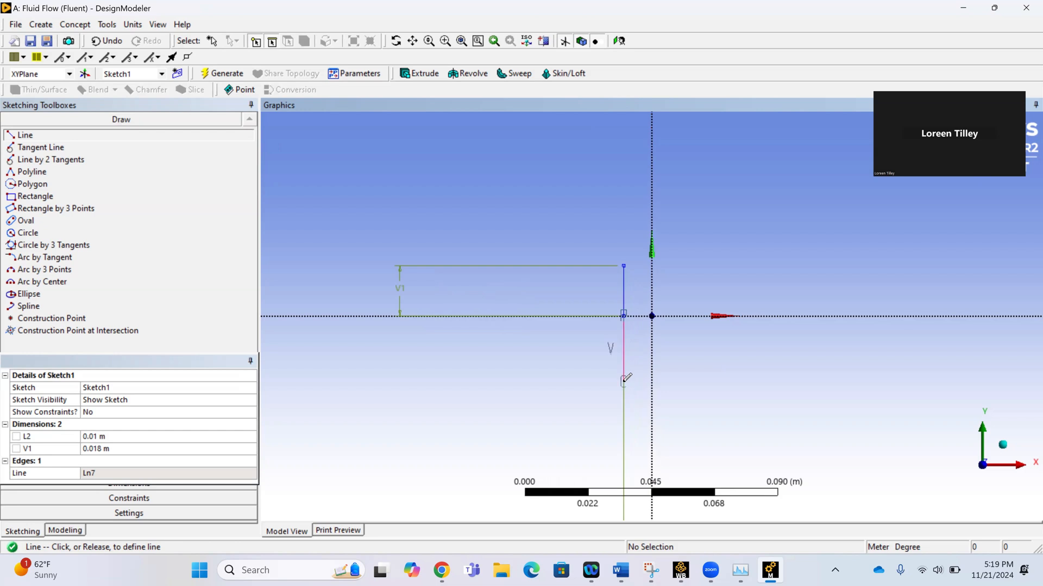
{"action": "left_click", "coordinate": [624, 382]}
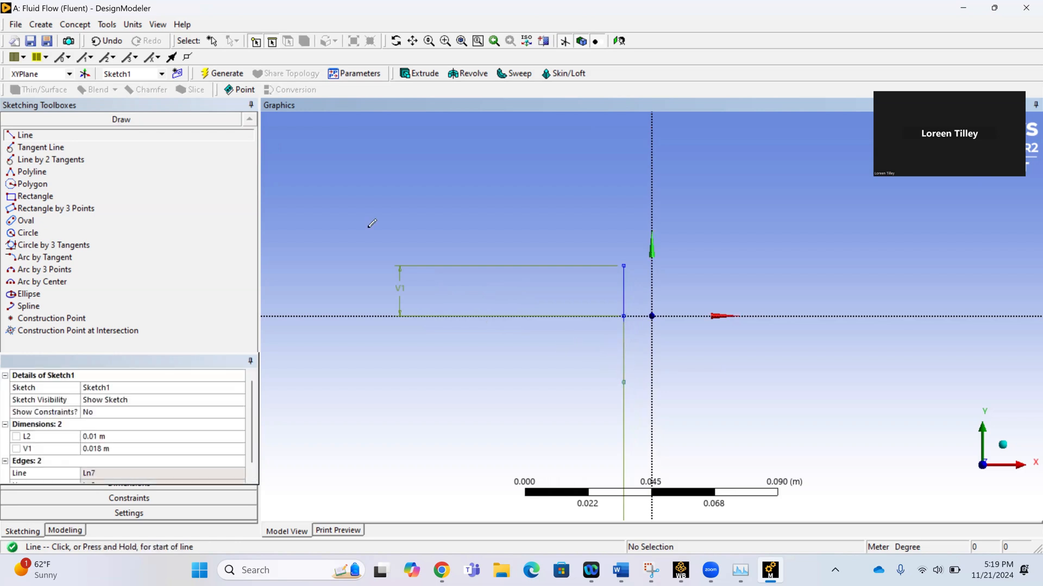
Dimension the length of the second vertical line below the X axis and set it to 0.018 m.
{"action": "left_click", "coordinate": [88, 487]}
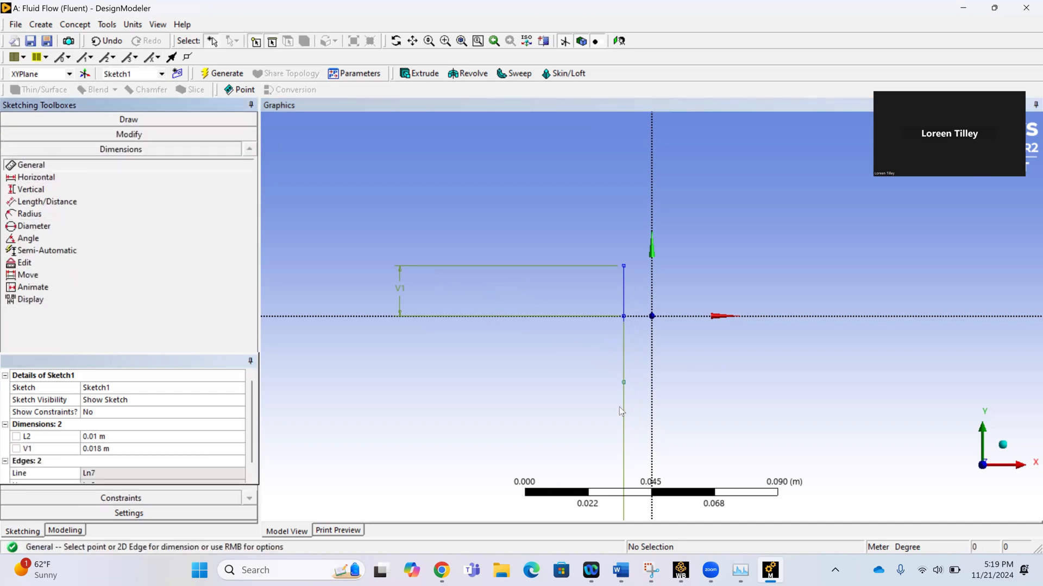
{"action": "left_click", "coordinate": [623, 375]}
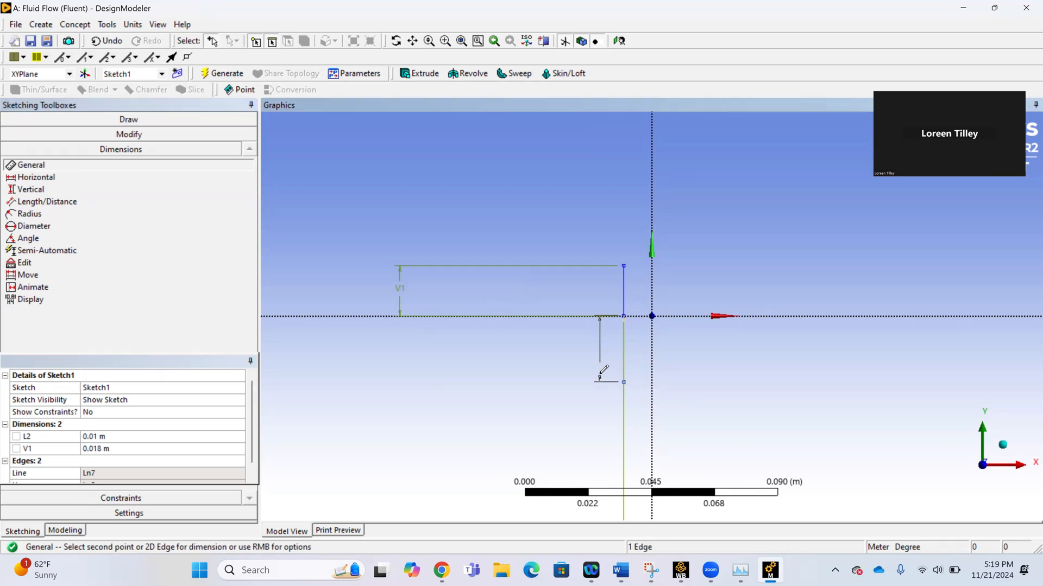
{"action": "left_click", "coordinate": [601, 377]}
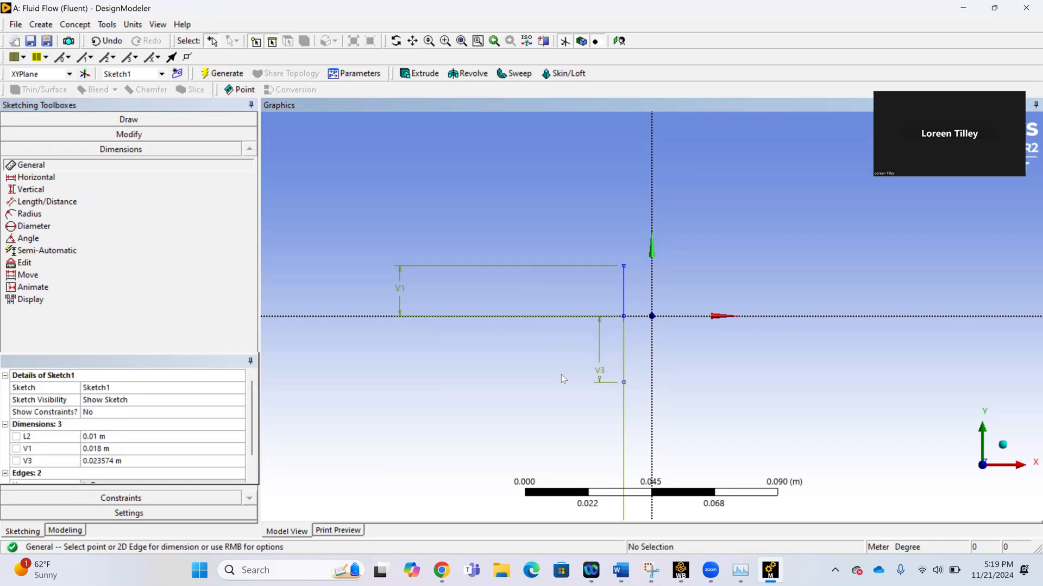
{"action": "left_click", "coordinate": [91, 461]}
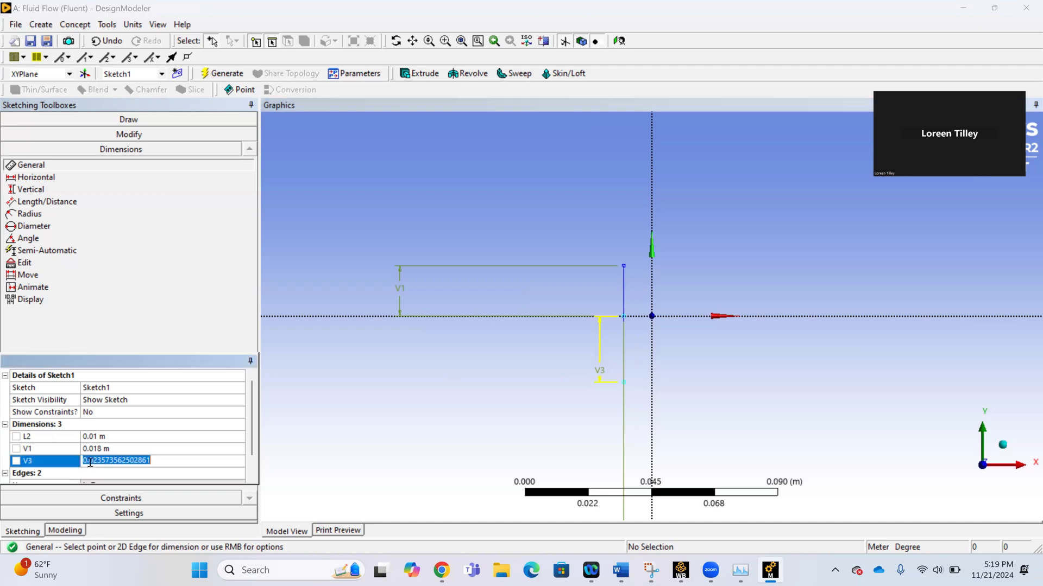
{"action": "type", "text": "0.0"}
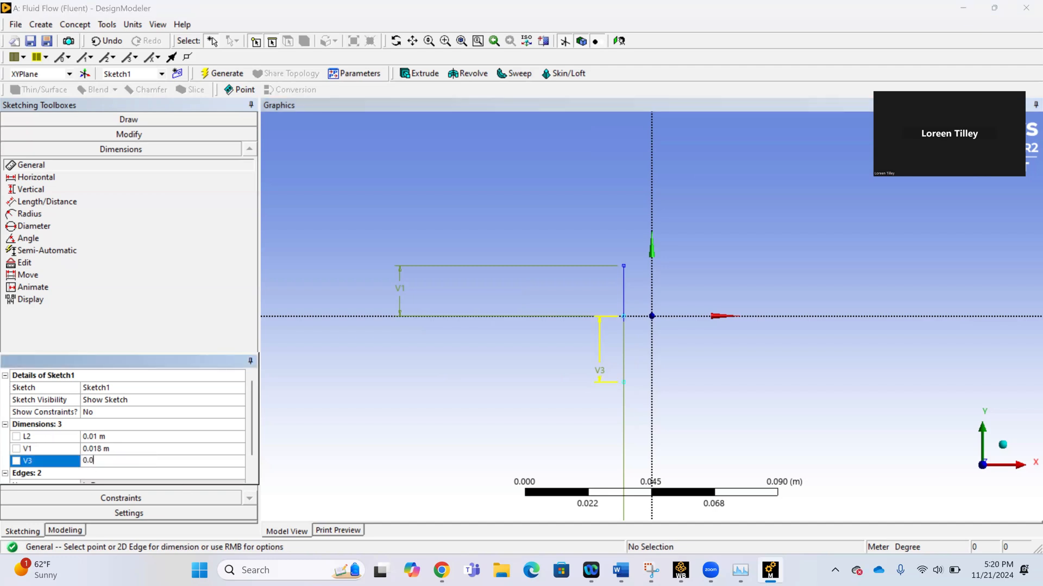
{"action": "type", "text": "18"}
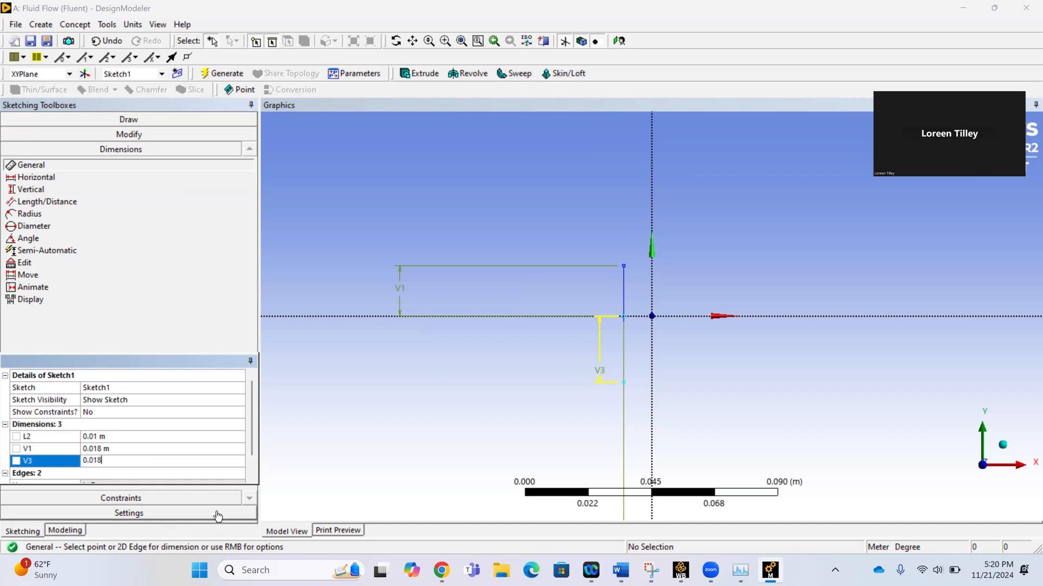
{"action": "key", "text": "Return"}
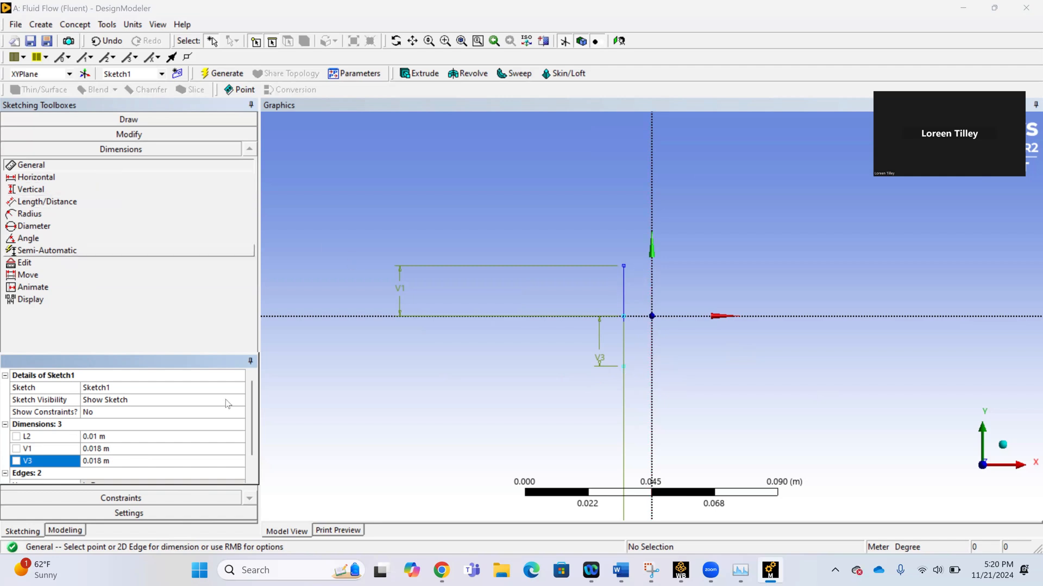
Sketch two converging lines from the vertical lines' outer endpoints to the Y axis, ending about 0.013 m above and 0.01 m below the origin.
{"action": "left_click", "coordinate": [128, 120]}
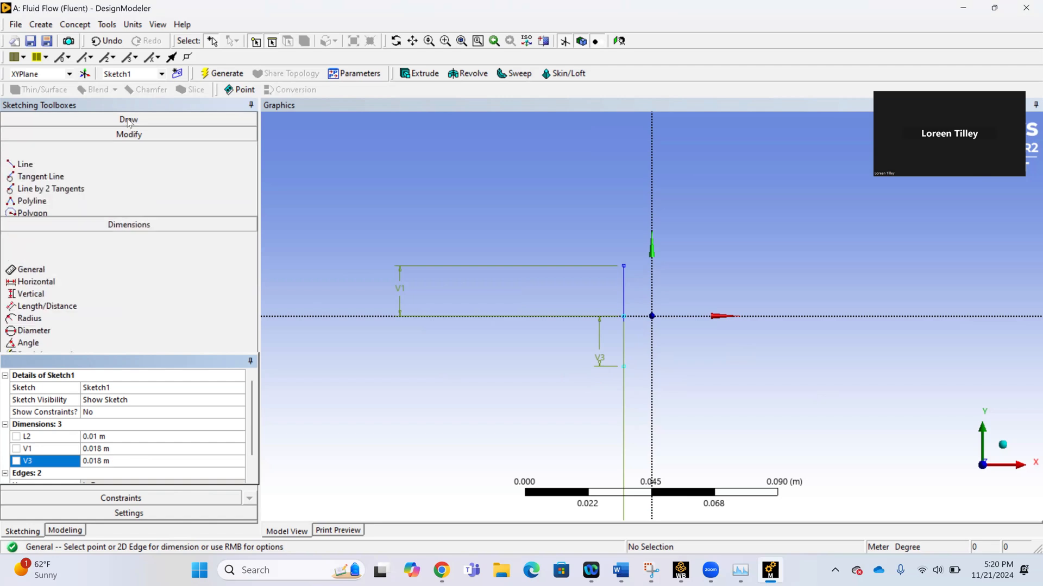
{"action": "left_click", "coordinate": [120, 134]}
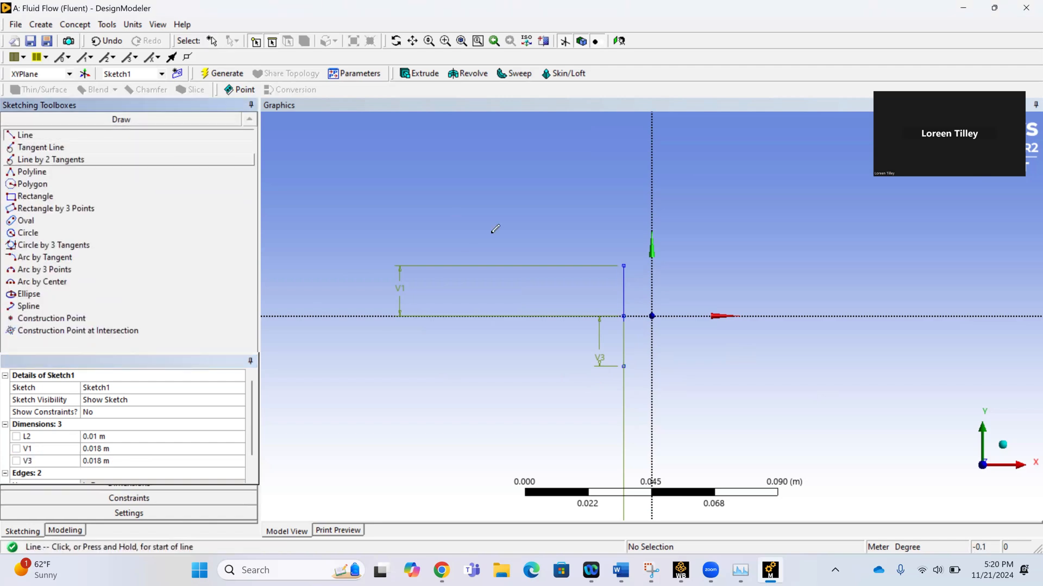
{"action": "left_click", "coordinate": [623, 265]}
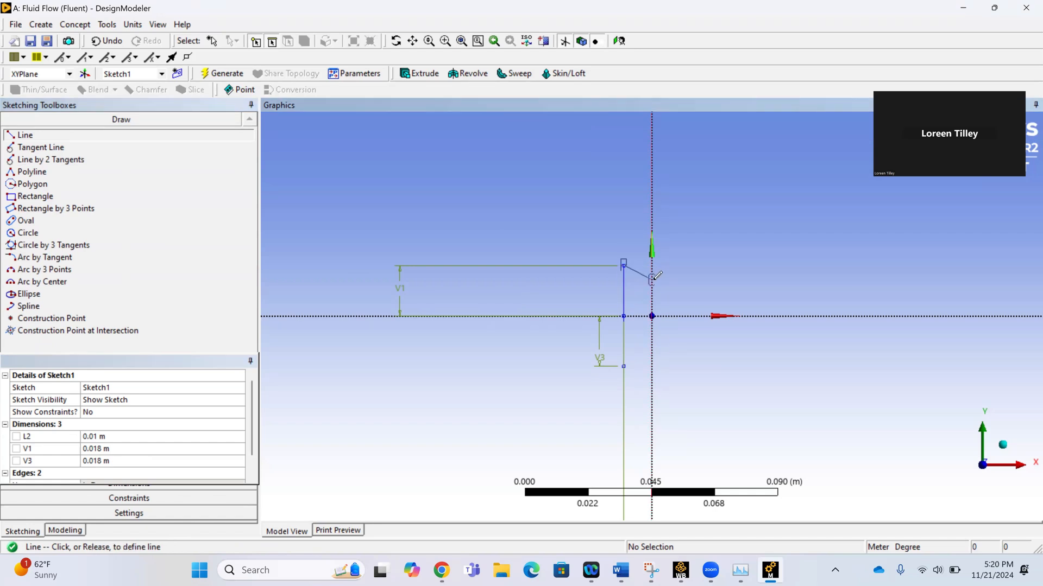
{"action": "left_click", "coordinate": [652, 280]}
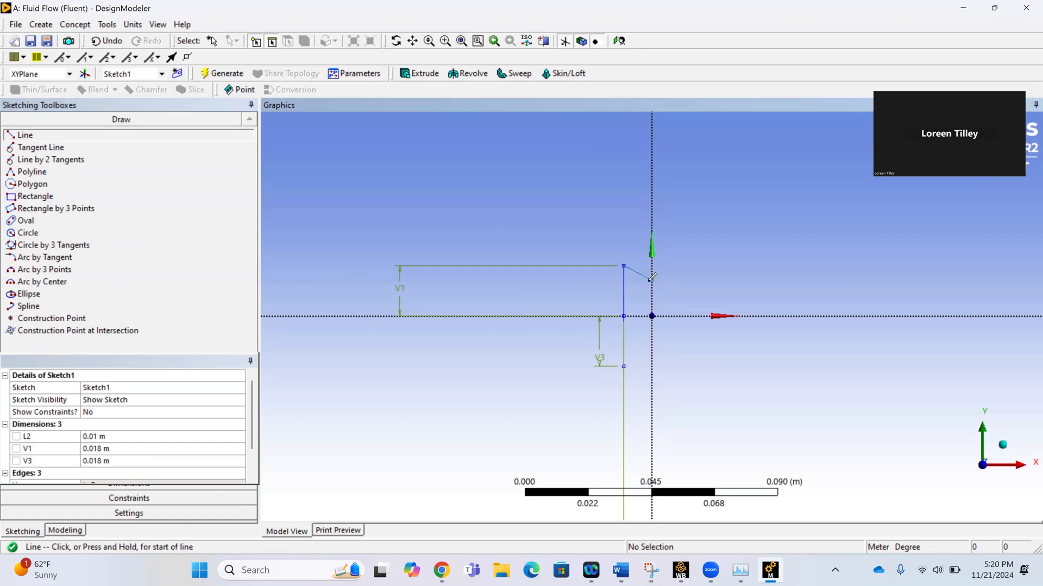
{"action": "left_click", "coordinate": [624, 365]}
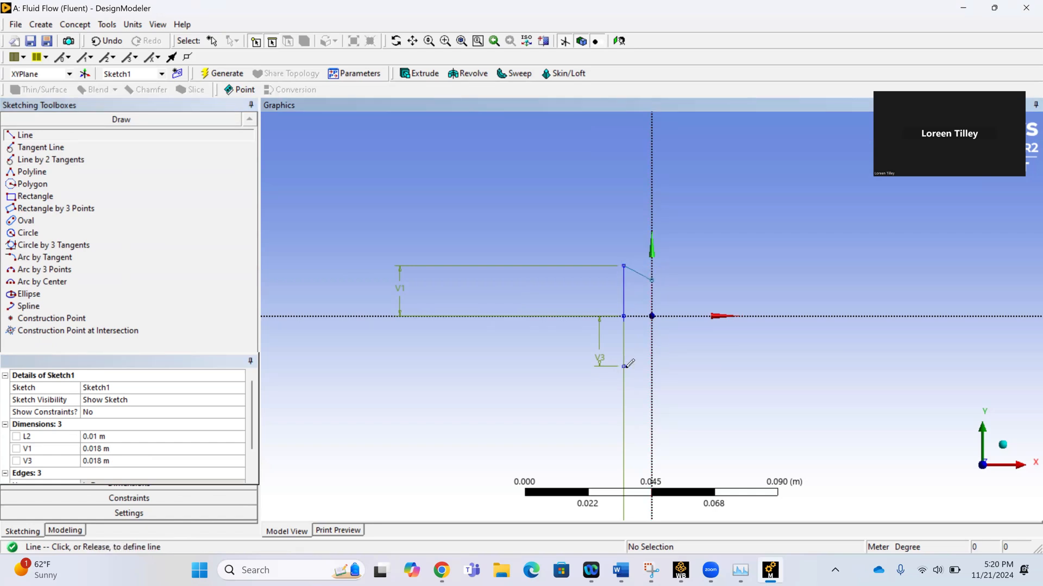
{"action": "left_click", "coordinate": [652, 343]}
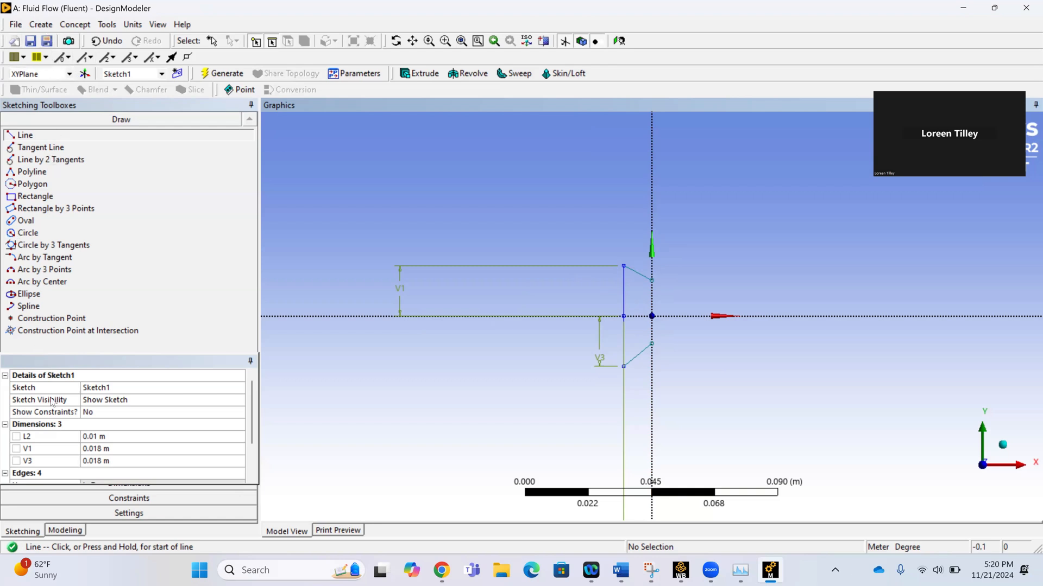
Add a Length/Distance dimension from the lower converging line's endpoint on the Y axis to the X axis and set it to 0.00579 m.
{"action": "left_click", "coordinate": [107, 490]}
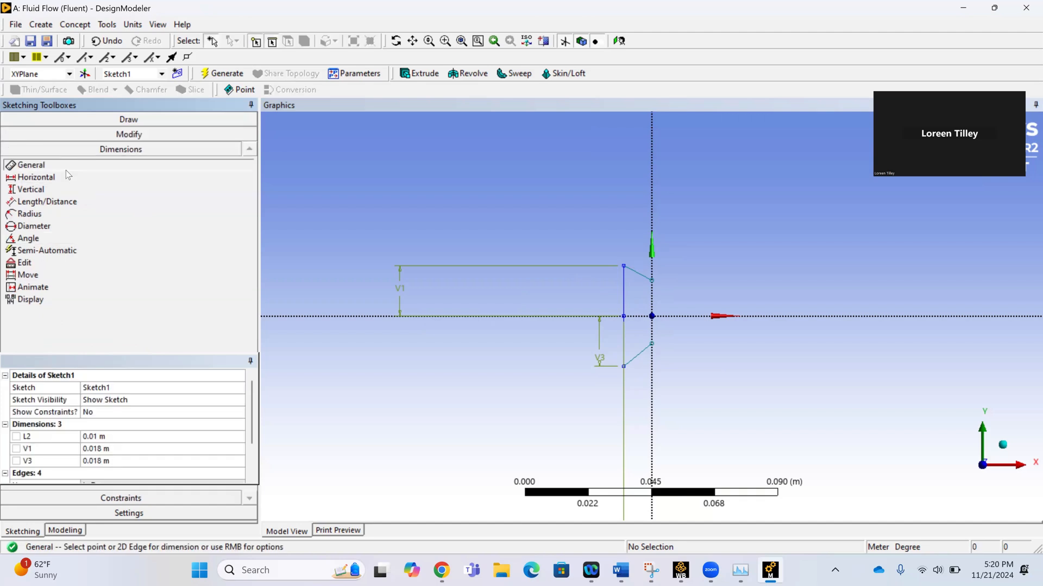
{"action": "left_click", "coordinate": [52, 202]}
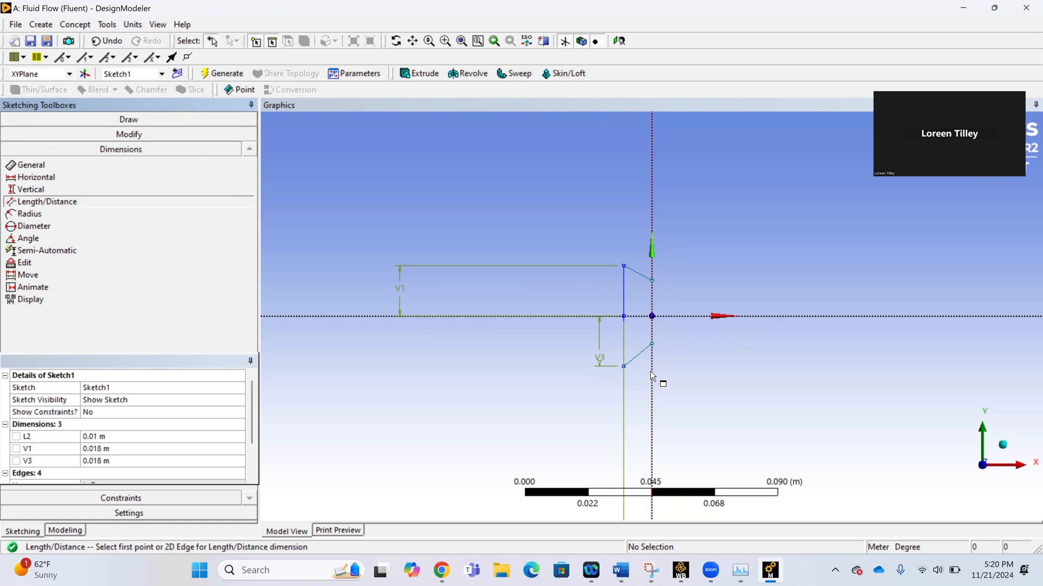
{"action": "left_click", "coordinate": [652, 344]}
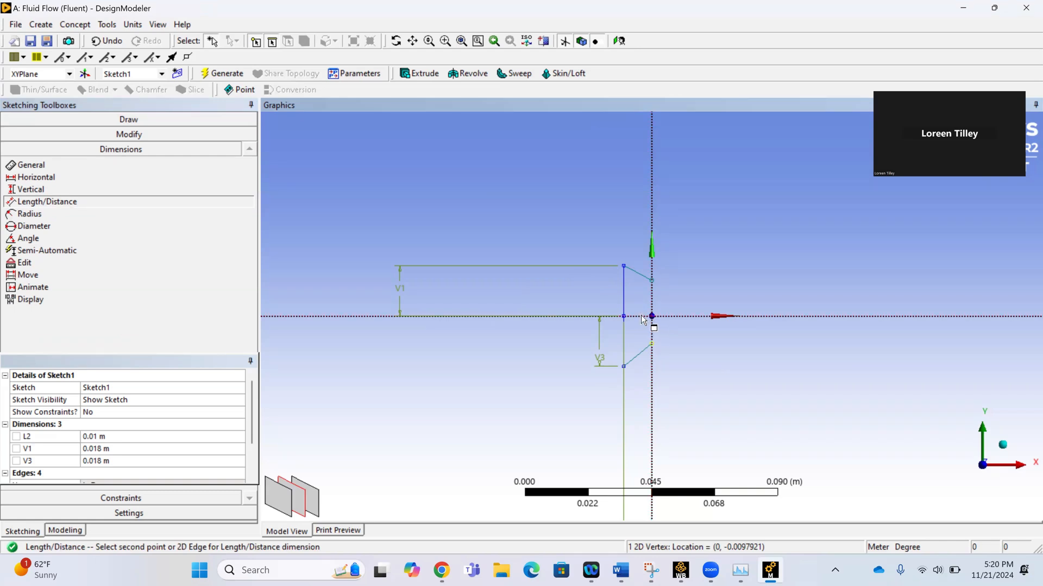
{"action": "left_click", "coordinate": [651, 315]}
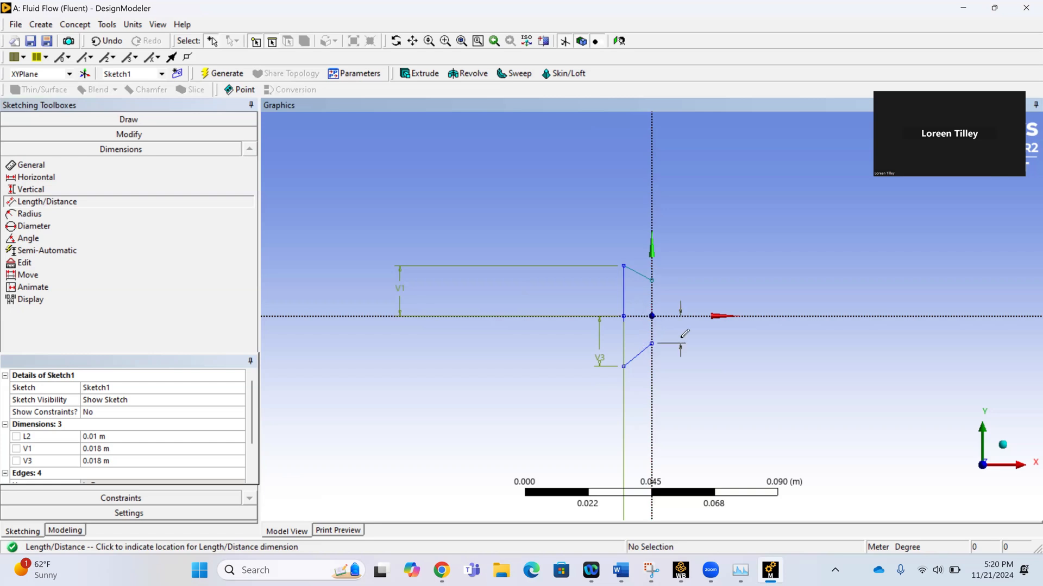
{"action": "left_click", "coordinate": [680, 343]}
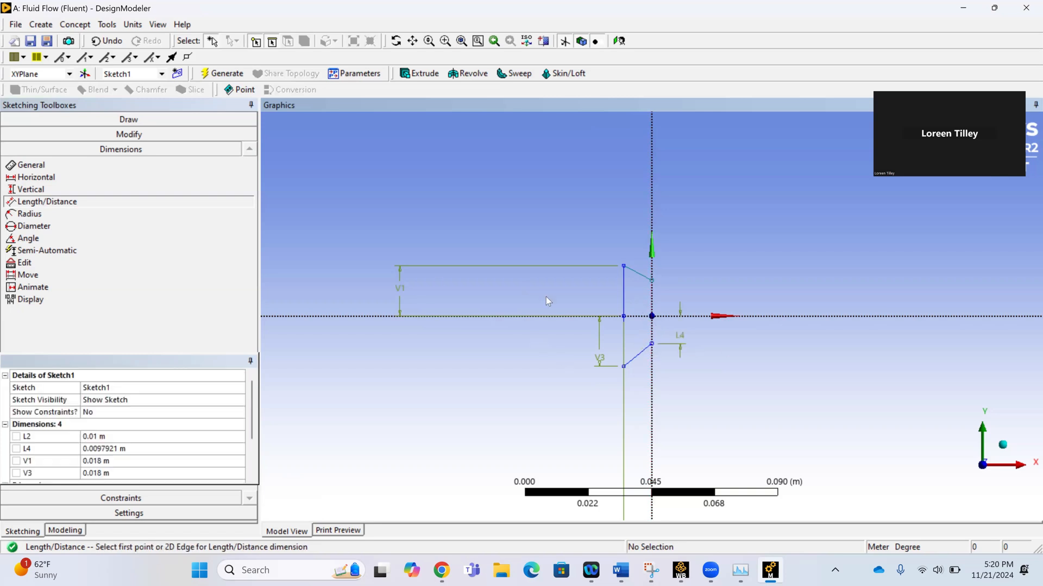
{"action": "left_click", "coordinate": [95, 447]}
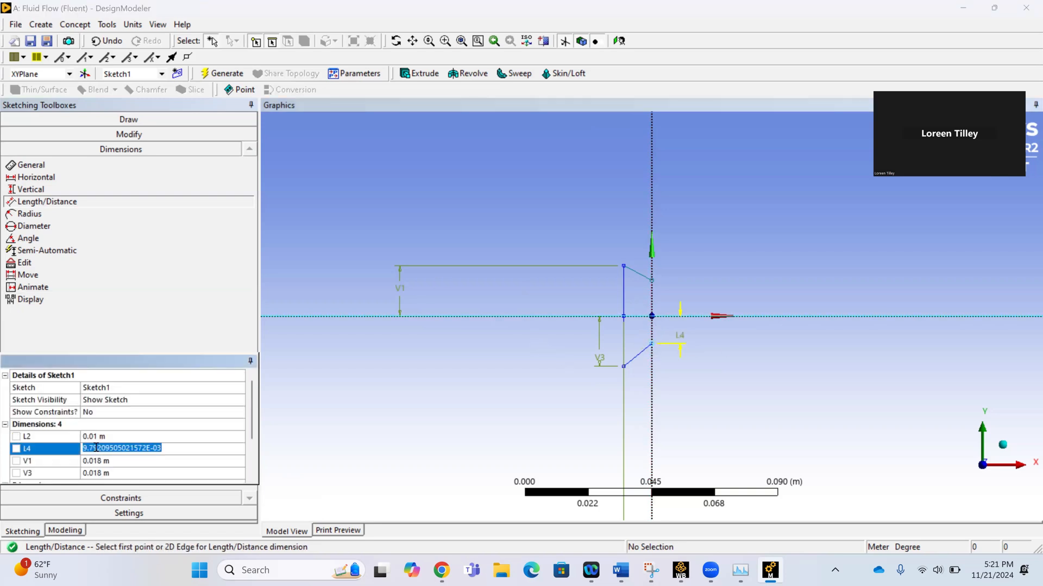
{"action": "type", "text": "0."}
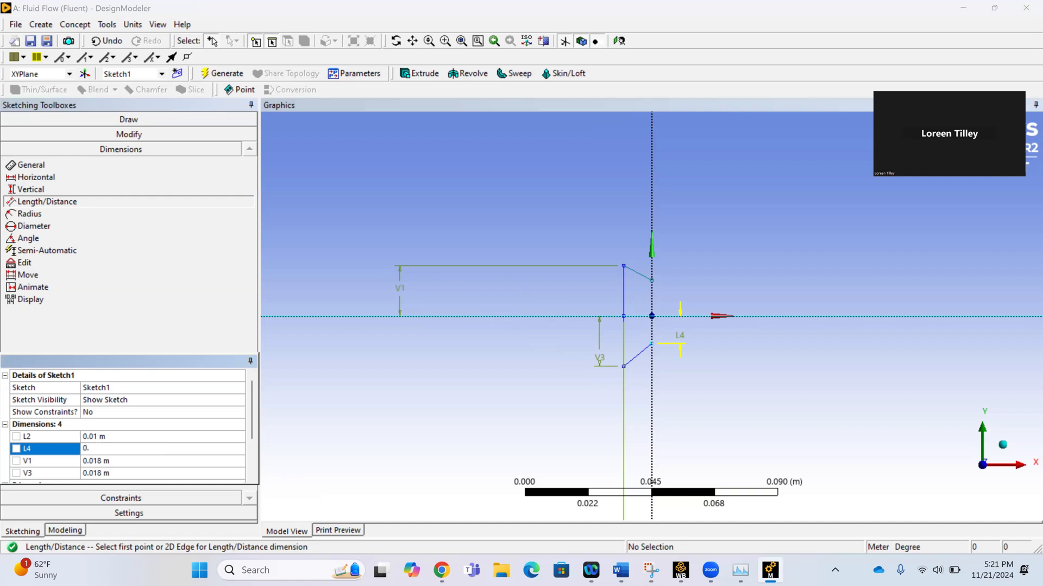
{"action": "type", "text": "00579"}
{"action": "key", "text": "Return"}
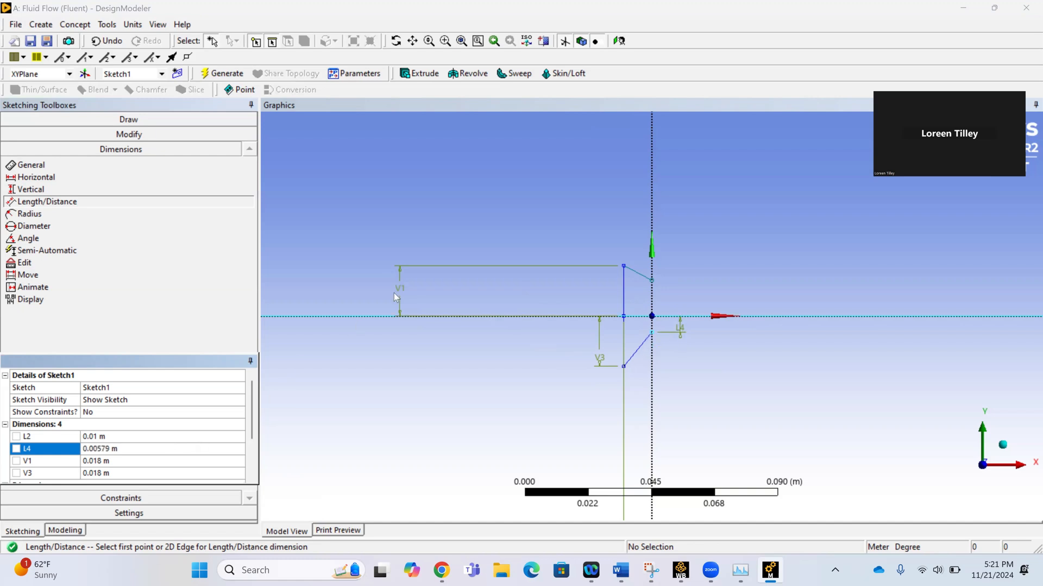
Add a Length/Distance dimension from the X axis to the upper converging line's endpoint on the Y axis and set it to 0.00579 m.
{"action": "left_click", "coordinate": [673, 316]}
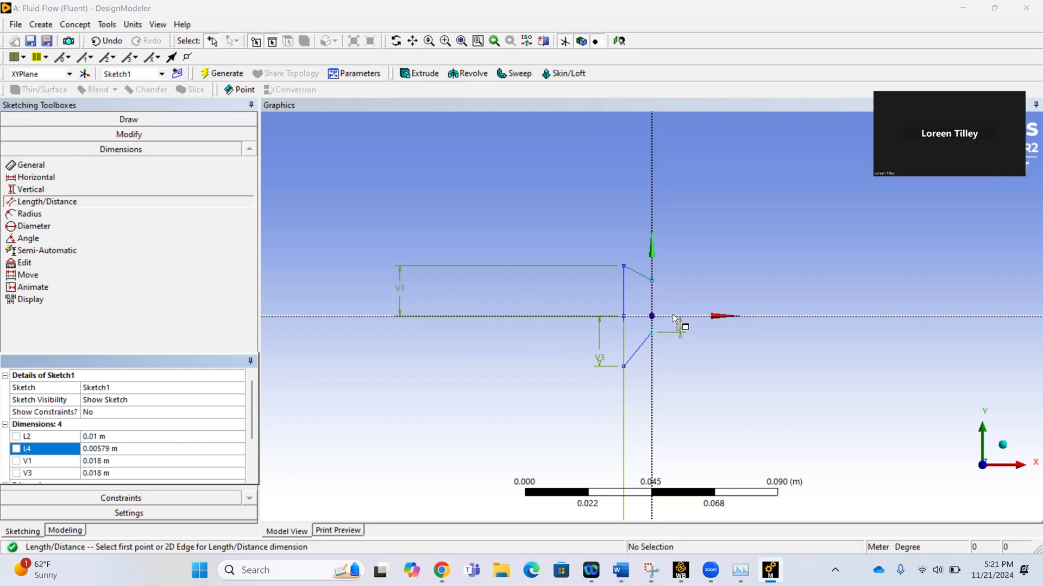
{"action": "left_click", "coordinate": [652, 281]}
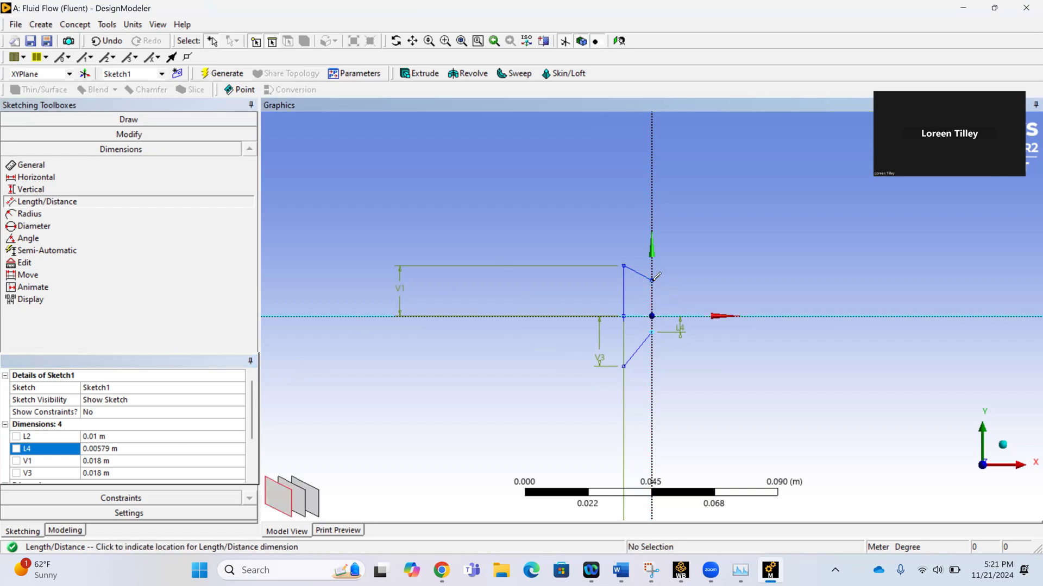
{"action": "left_click", "coordinate": [683, 289]}
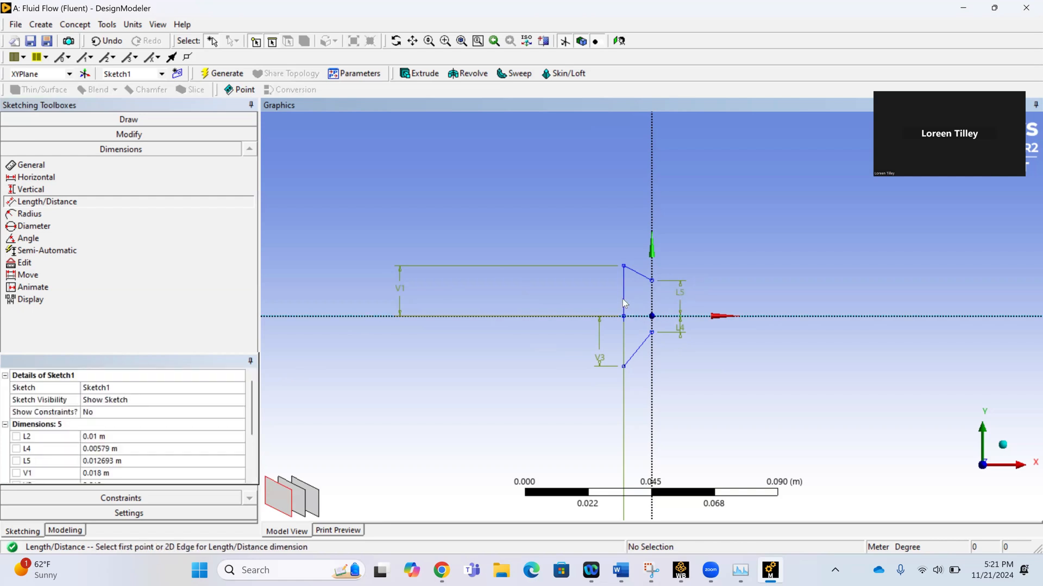
{"action": "scroll", "coordinate": [170, 446], "scroll_direction": "down", "scroll_amount": 1}
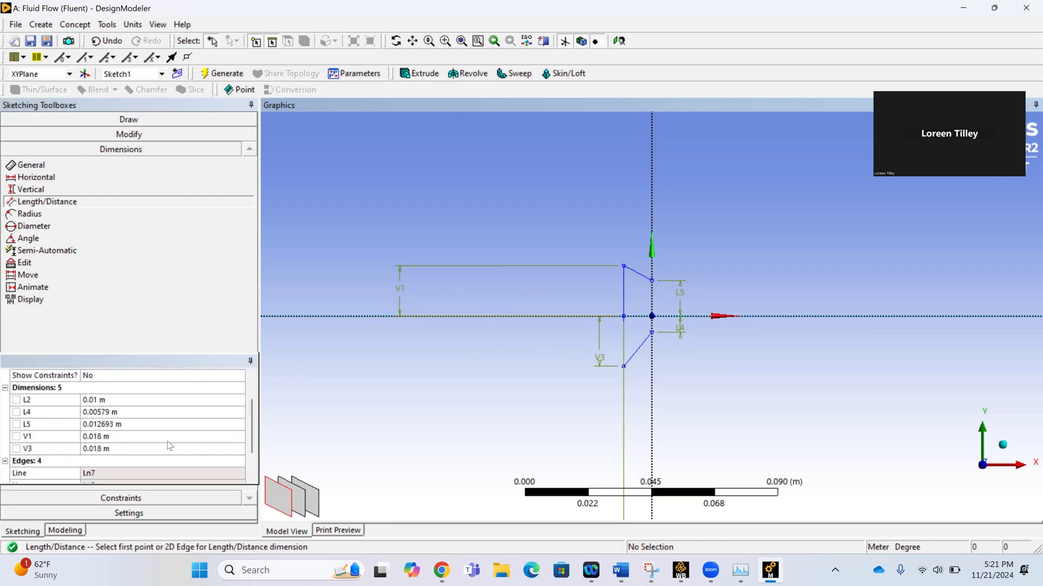
{"action": "left_click", "coordinate": [127, 424]}
{"action": "key", "text": "BackSpace"}
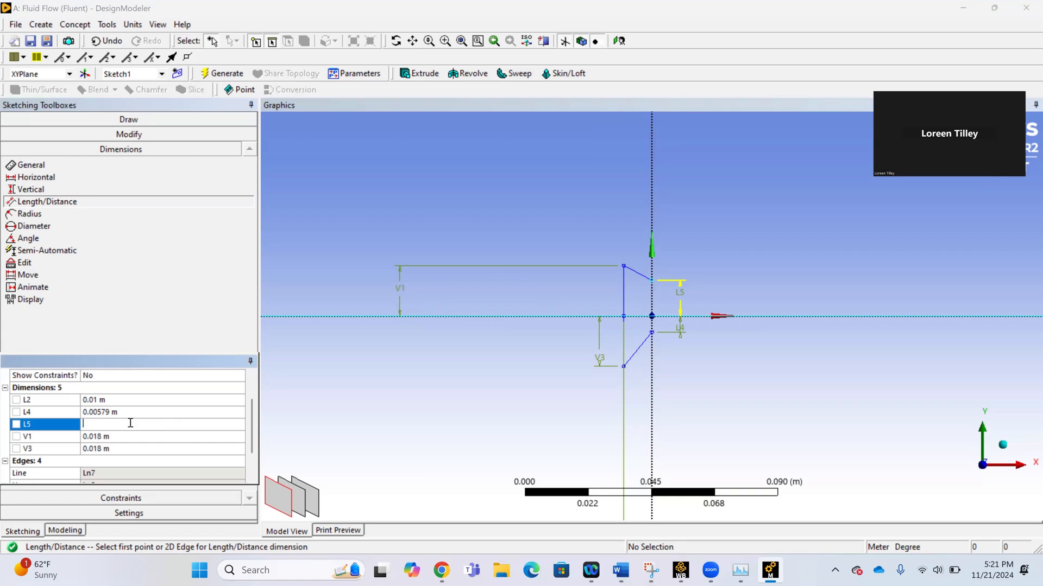
{"action": "type", "text": "0.00579"}
{"action": "key", "text": "Return"}
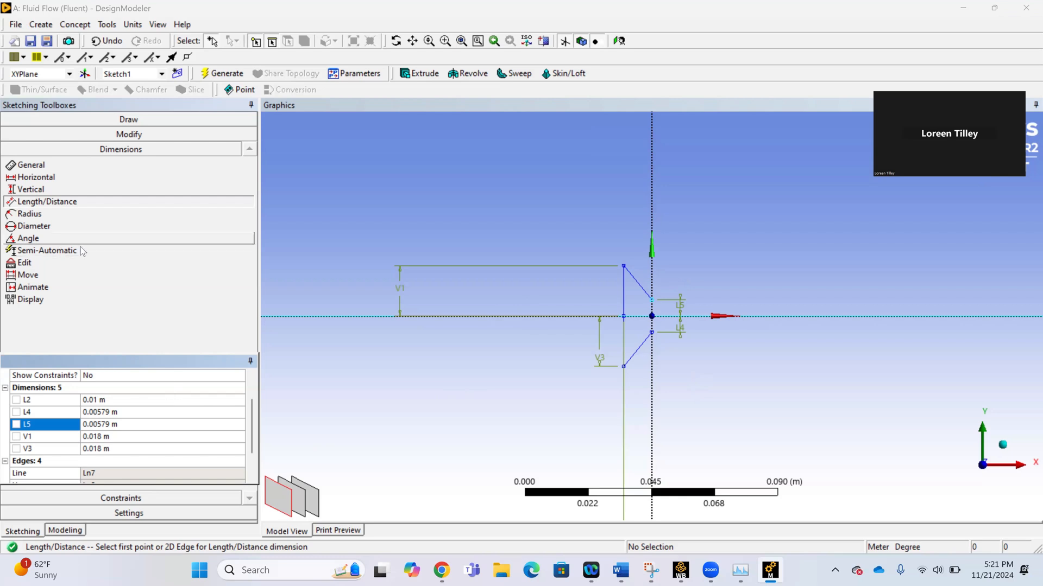
Sketch two diverging lines from the converging lines' throat endpoints toward positive X, one sloping upward and one downward, each spanning about 0.05 m horizontally.
{"action": "left_click", "coordinate": [129, 119]}
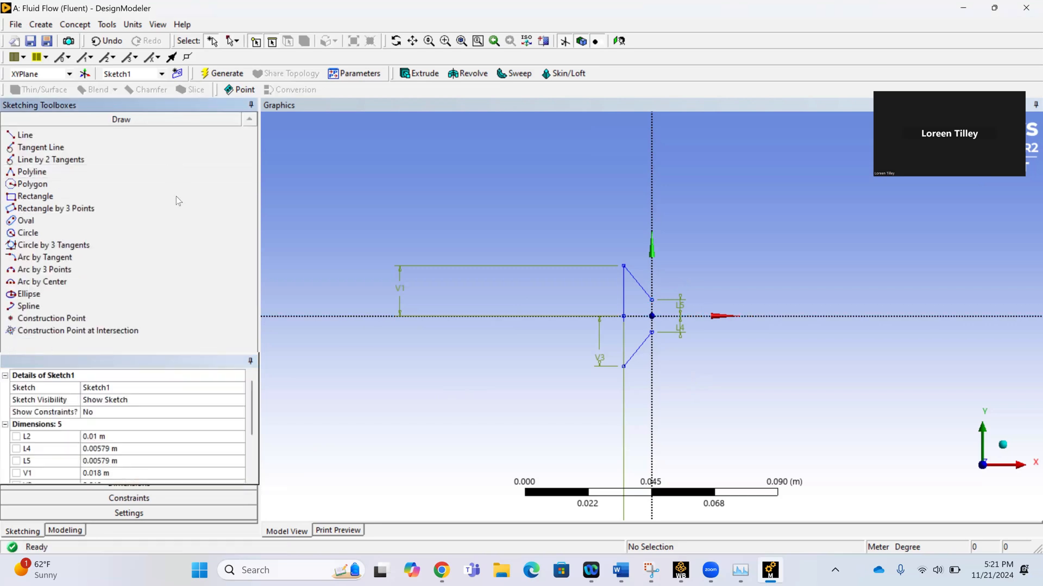
{"action": "left_click", "coordinate": [107, 139]}
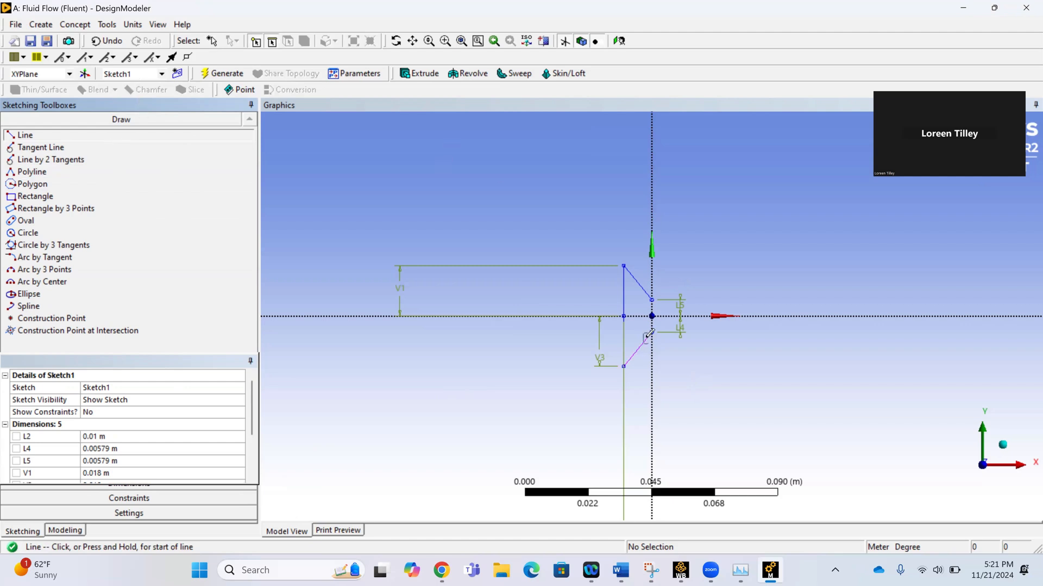
{"action": "left_click", "coordinate": [652, 299]}
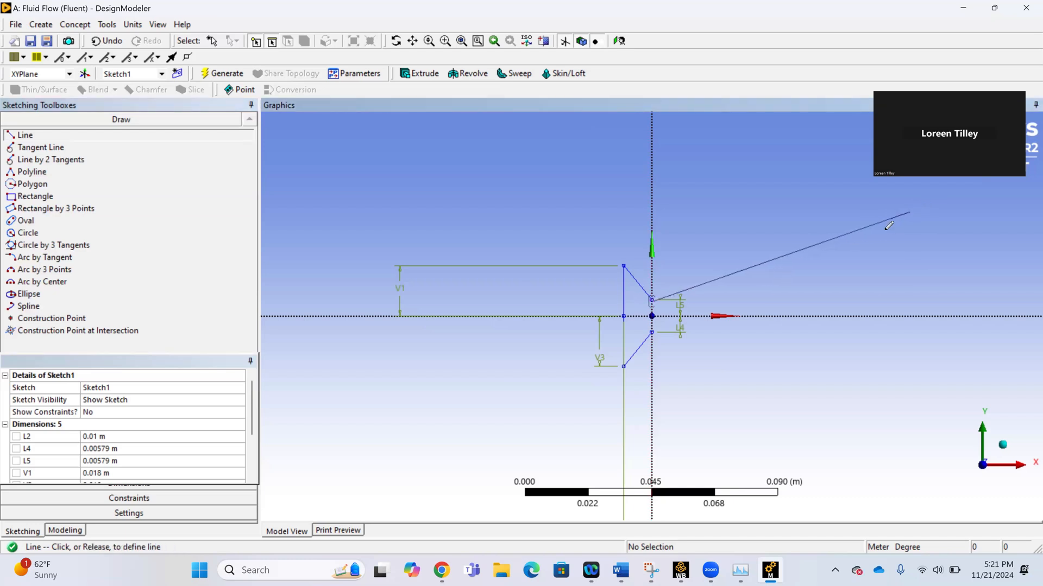
{"action": "left_click", "coordinate": [804, 263]}
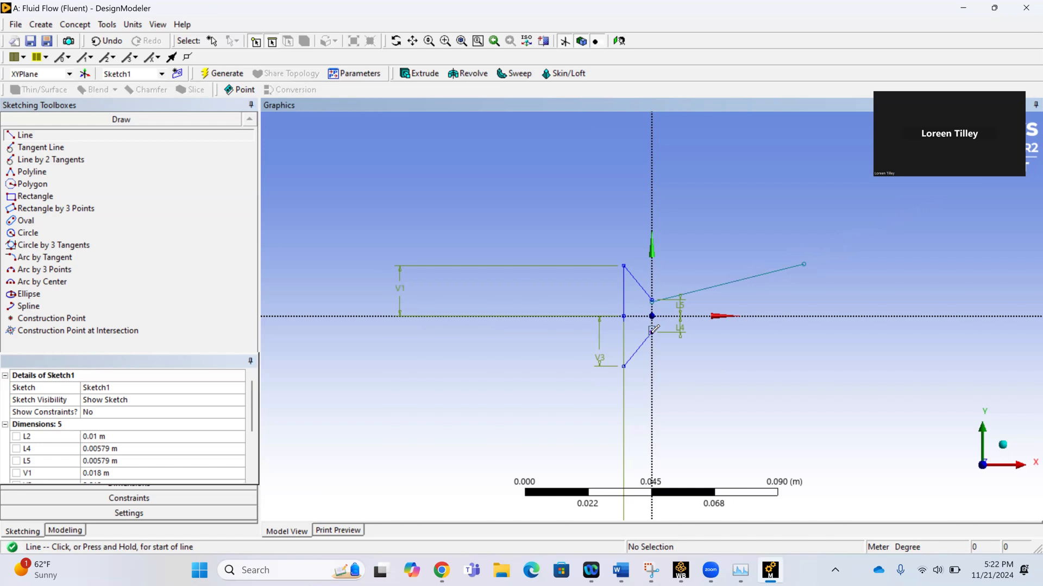
{"action": "left_click", "coordinate": [652, 332]}
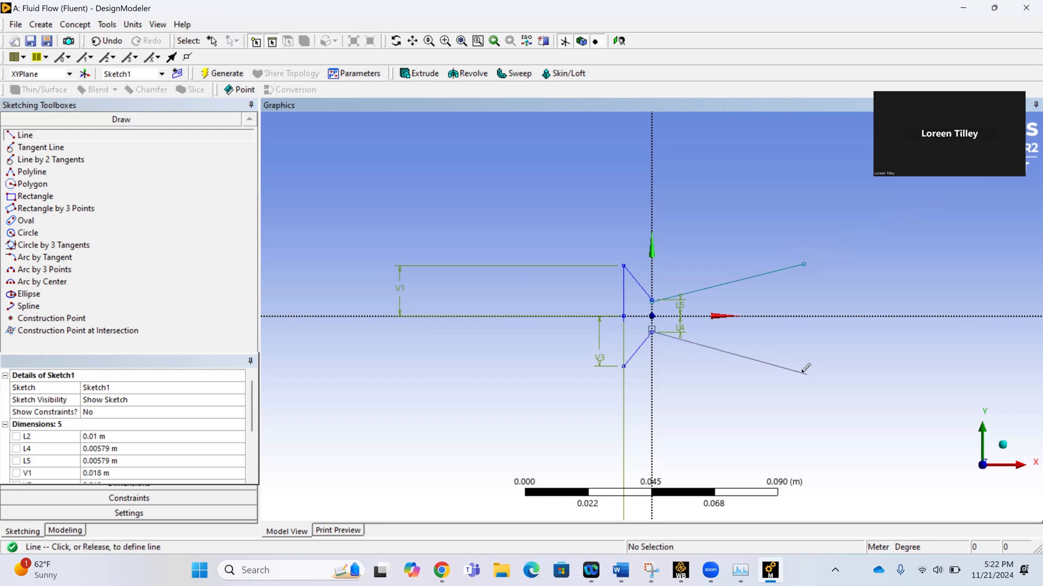
{"action": "left_click", "coordinate": [800, 370]}
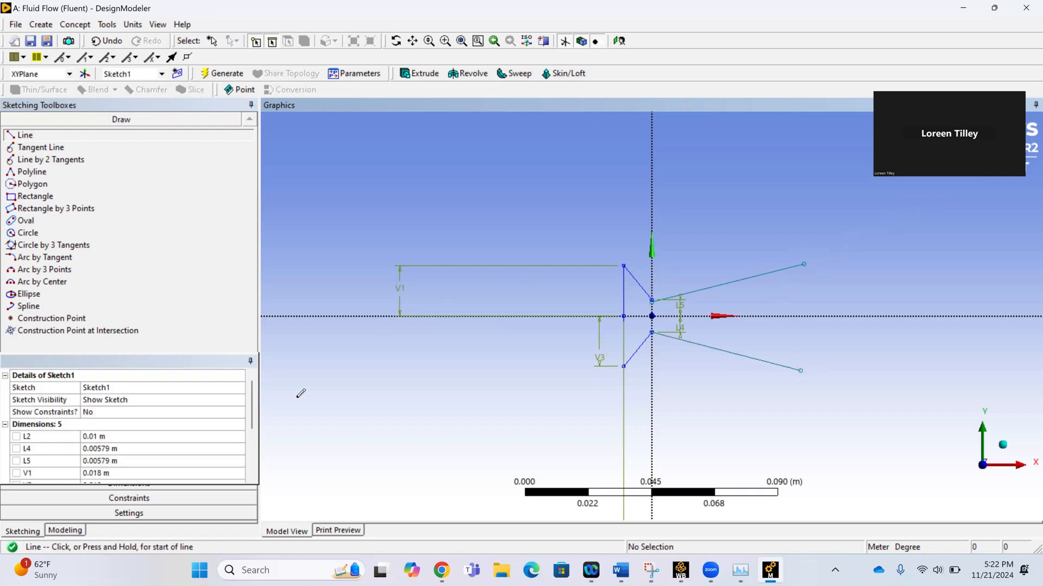
Add a Length/Distance dimension from the lower diverging line's outer endpoint to the X axis and set it to 0.02673 m.
{"action": "left_click", "coordinate": [144, 487]}
{"action": "left_click", "coordinate": [144, 487]}
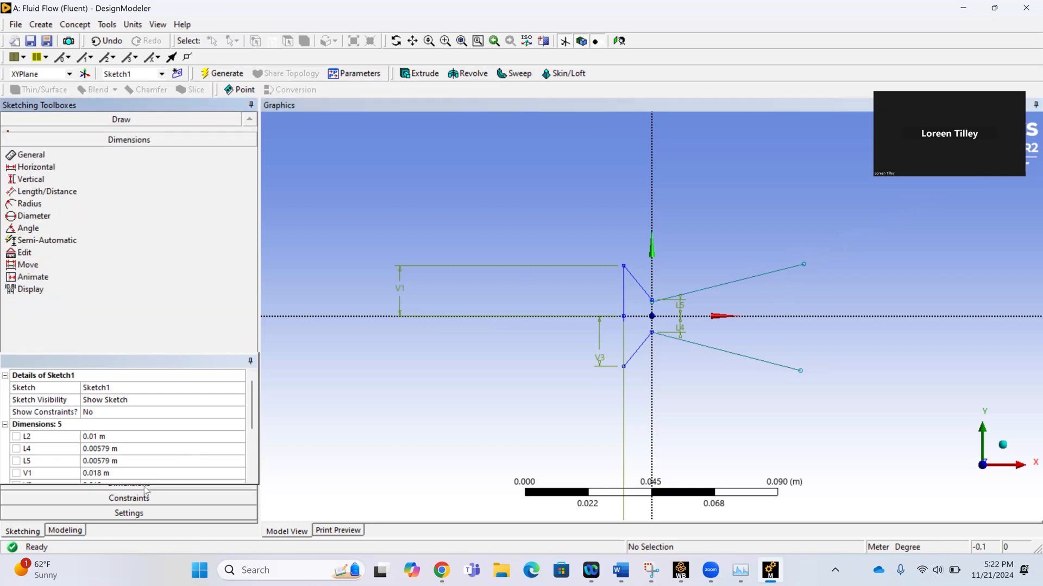
{"action": "left_click", "coordinate": [108, 201]}
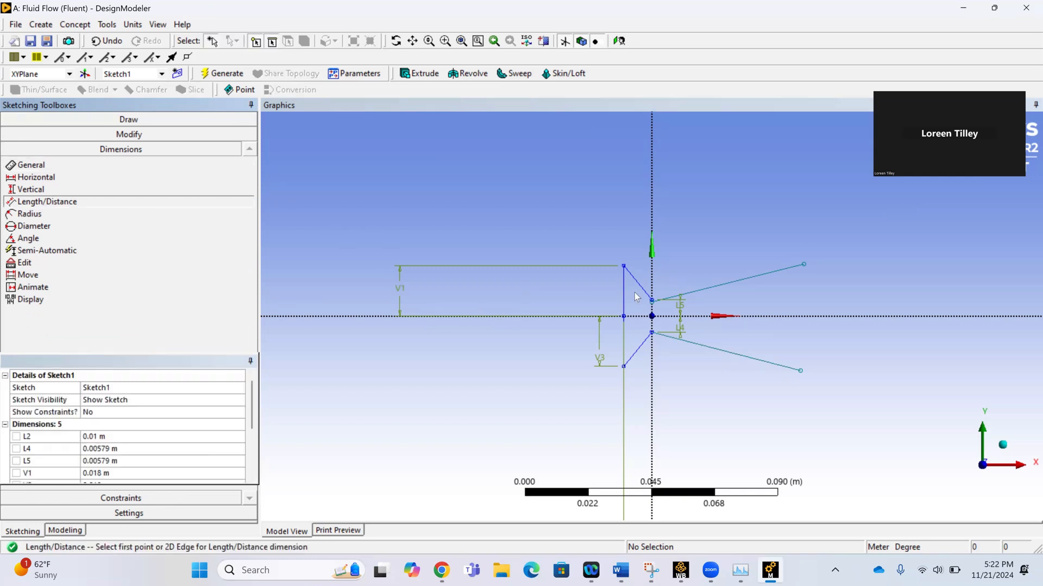
{"action": "left_click", "coordinate": [798, 370]}
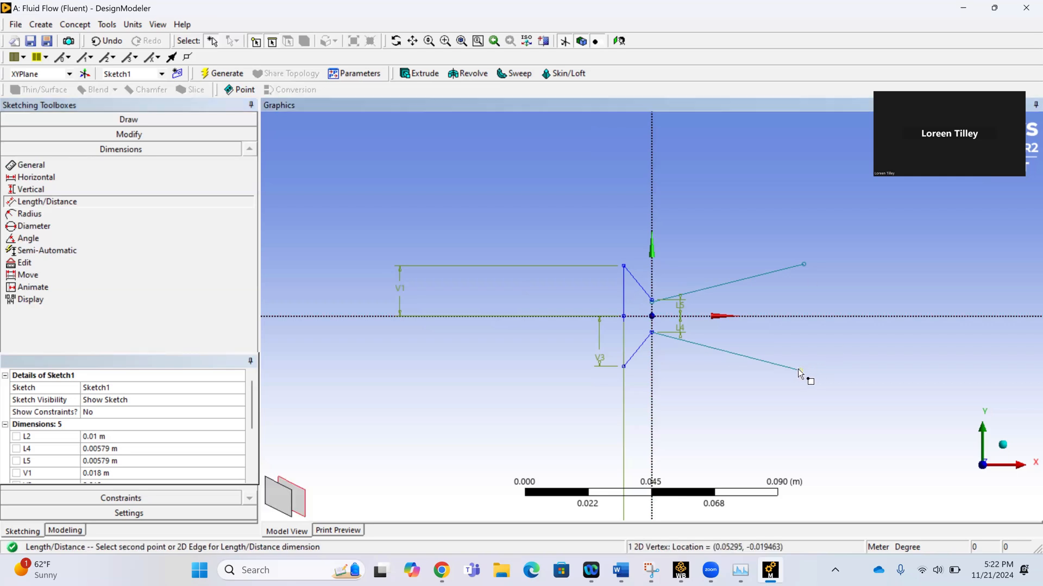
{"action": "left_click", "coordinate": [793, 316]}
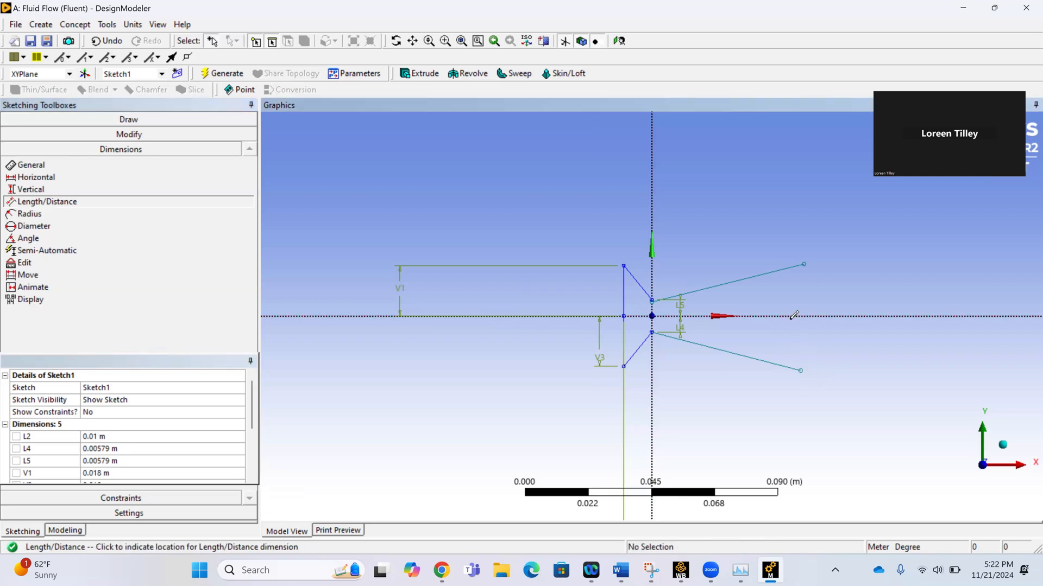
{"action": "left_click", "coordinate": [834, 334]}
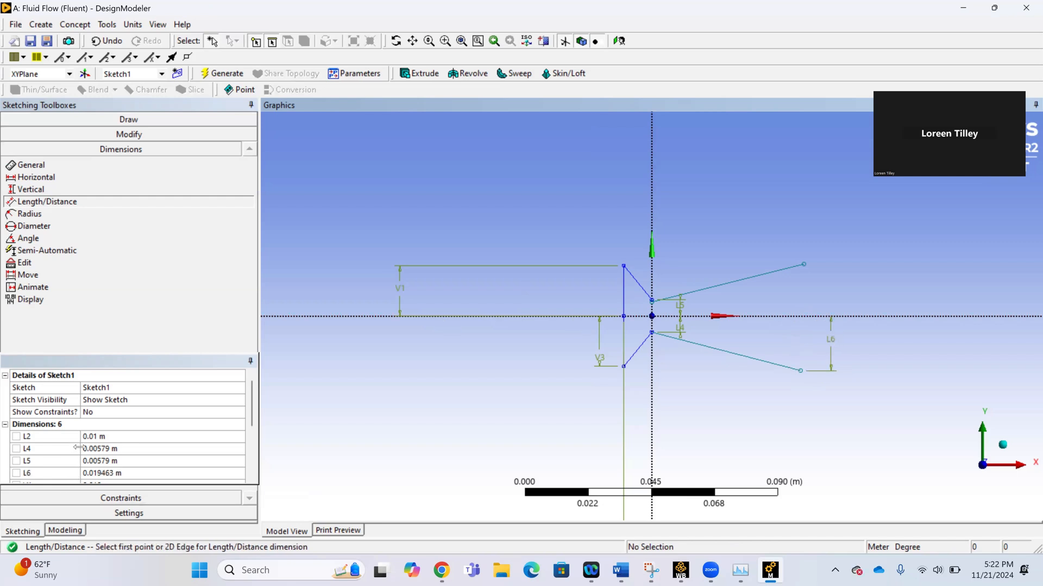
{"action": "scroll", "coordinate": [78, 448], "scroll_direction": "down", "scroll_amount": 1}
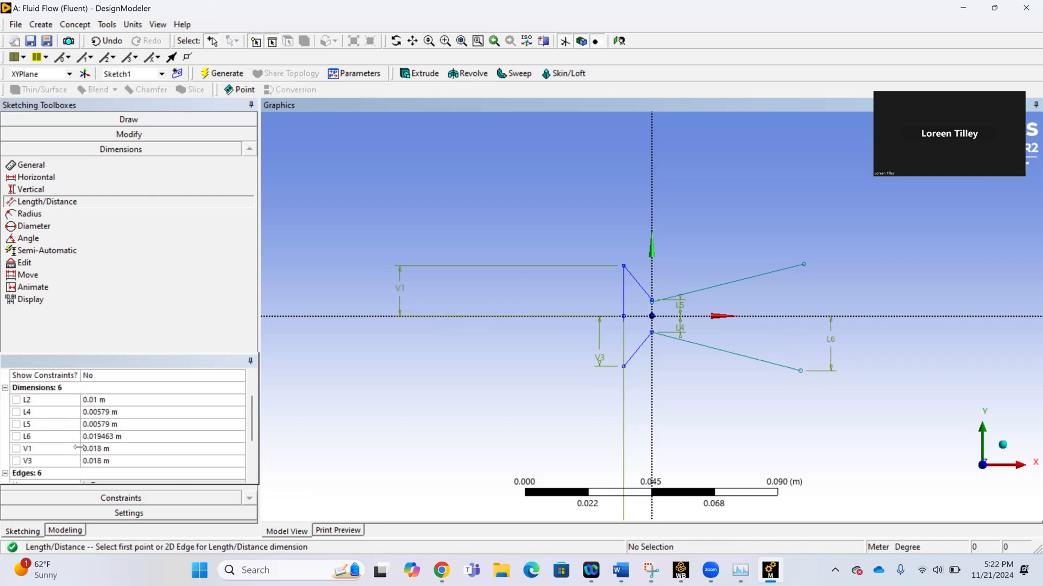
{"action": "left_click", "coordinate": [106, 438]}
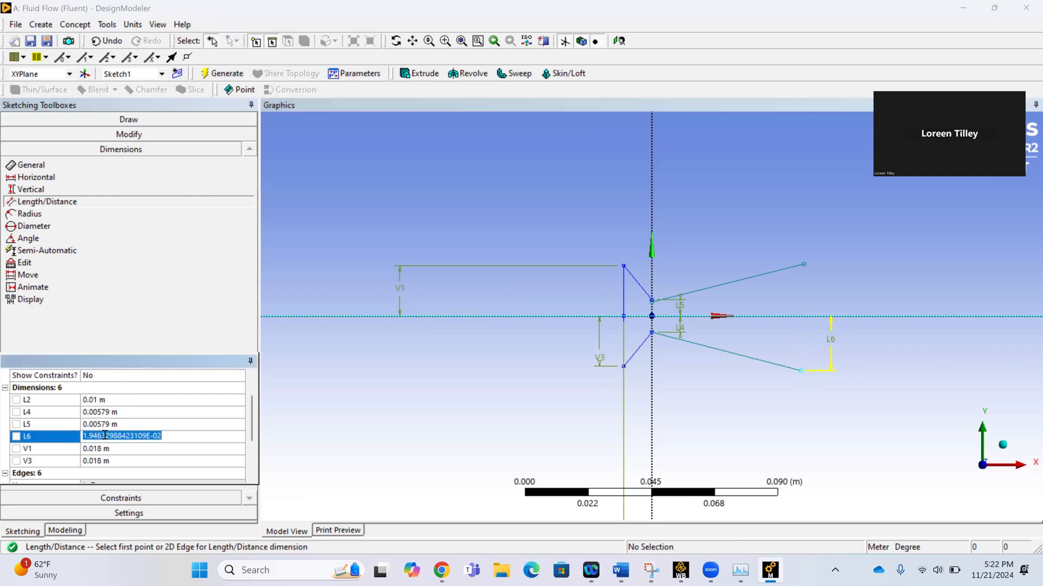
{"action": "key", "text": "BackSpace"}
{"action": "type", "text": "0.02673"}
{"action": "key", "text": "Return"}
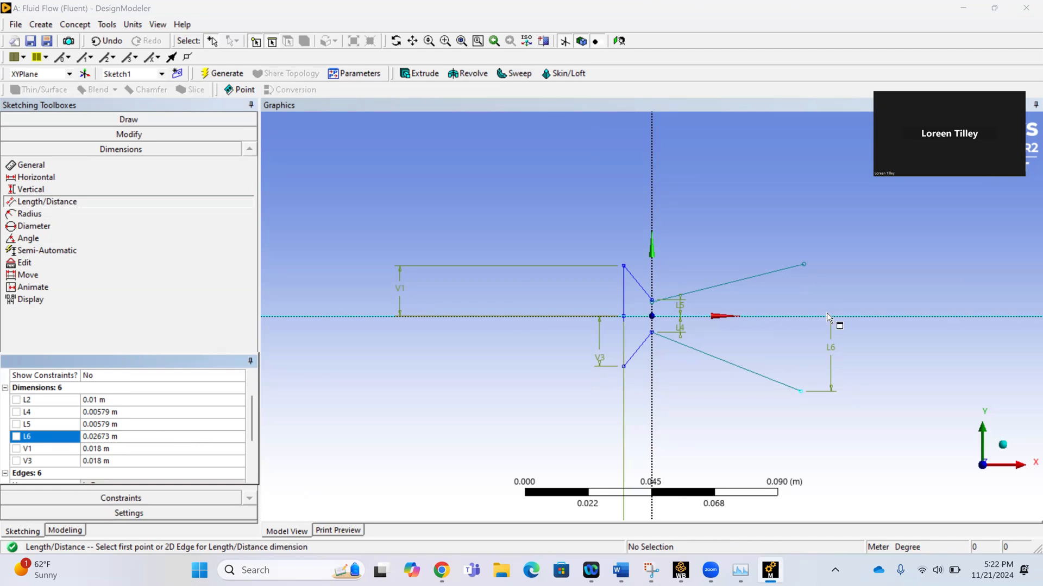
Add a Length/Distance dimension from the upper diverging line's outer endpoint to the X axis and set it to 0.02673 m.
{"action": "left_click", "coordinate": [803, 264]}
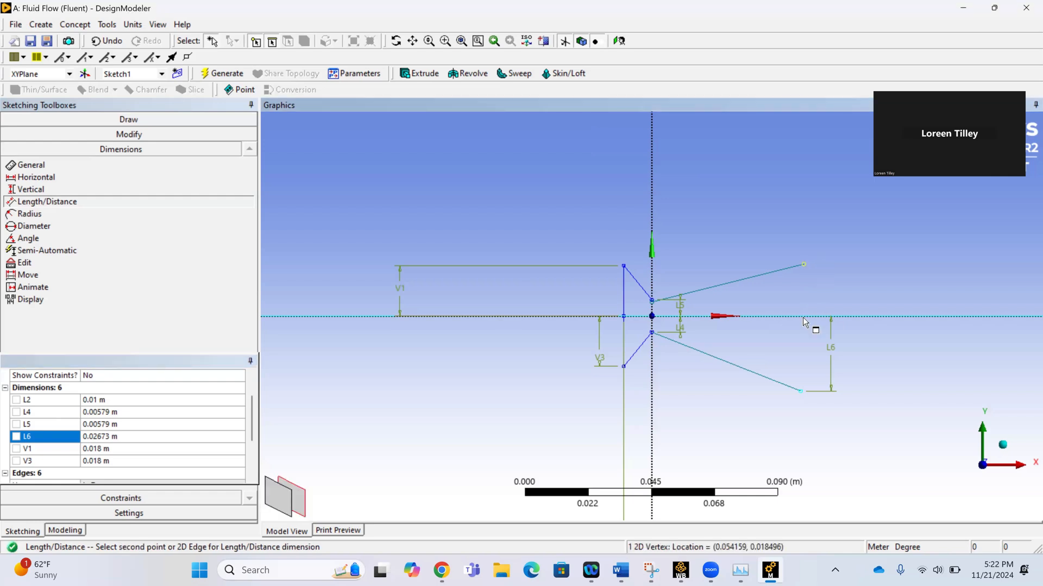
{"action": "left_click", "coordinate": [805, 315]}
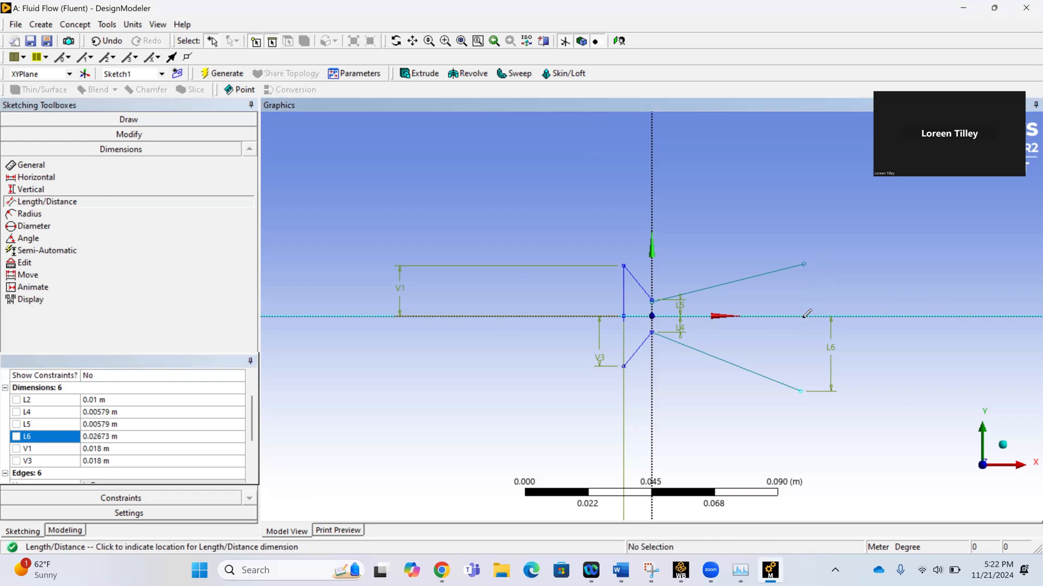
{"action": "left_click", "coordinate": [831, 269]}
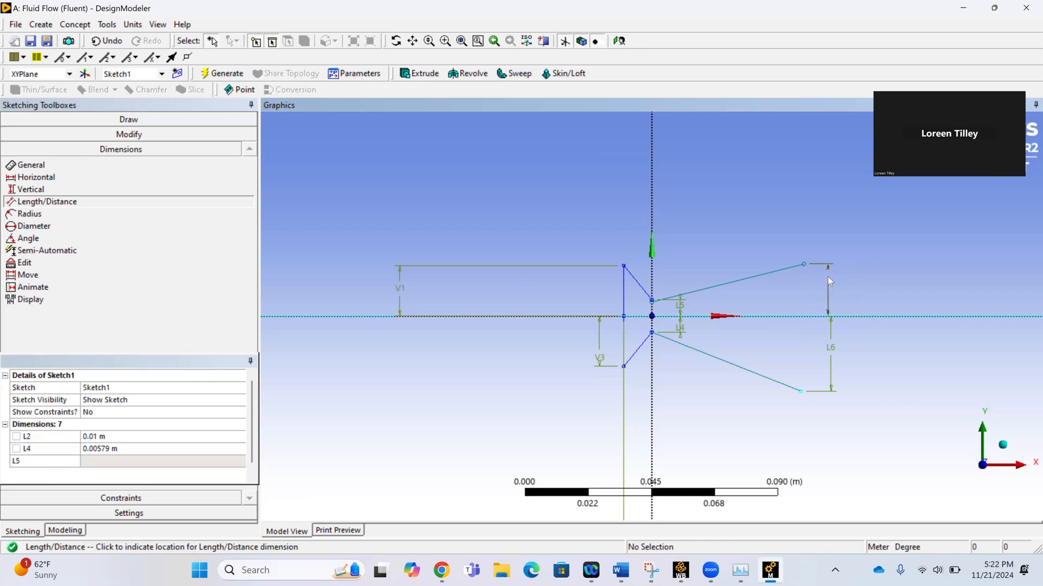
{"action": "scroll", "coordinate": [138, 438], "scroll_direction": "down", "scroll_amount": 1}
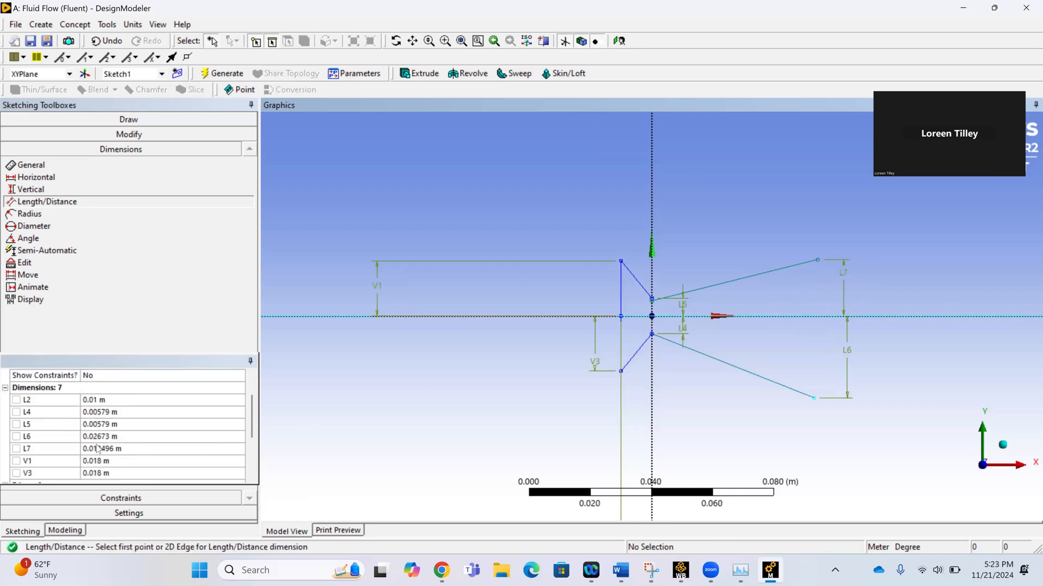
{"action": "scroll", "coordinate": [101, 445], "scroll_direction": "down", "scroll_amount": 1}
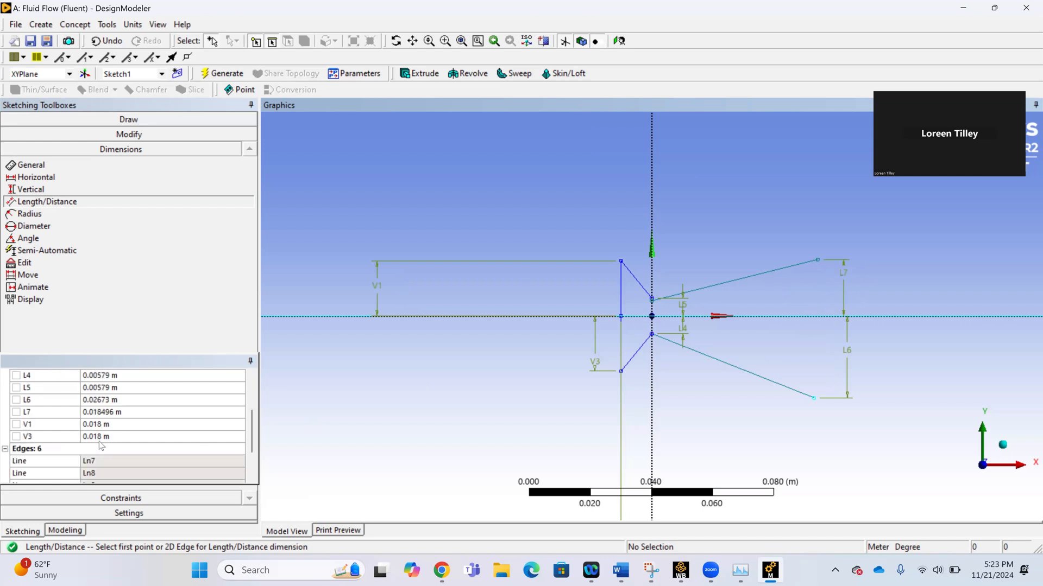
{"action": "left_click", "coordinate": [112, 411]}
{"action": "type", "text": "0."}
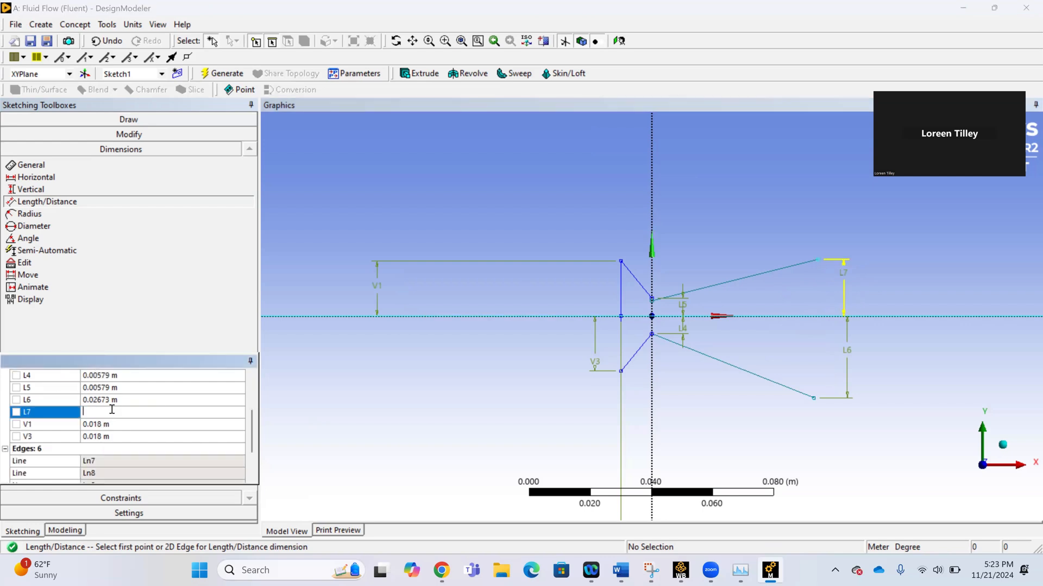
{"action": "type", "text": "02673"}
{"action": "key", "text": "Return"}
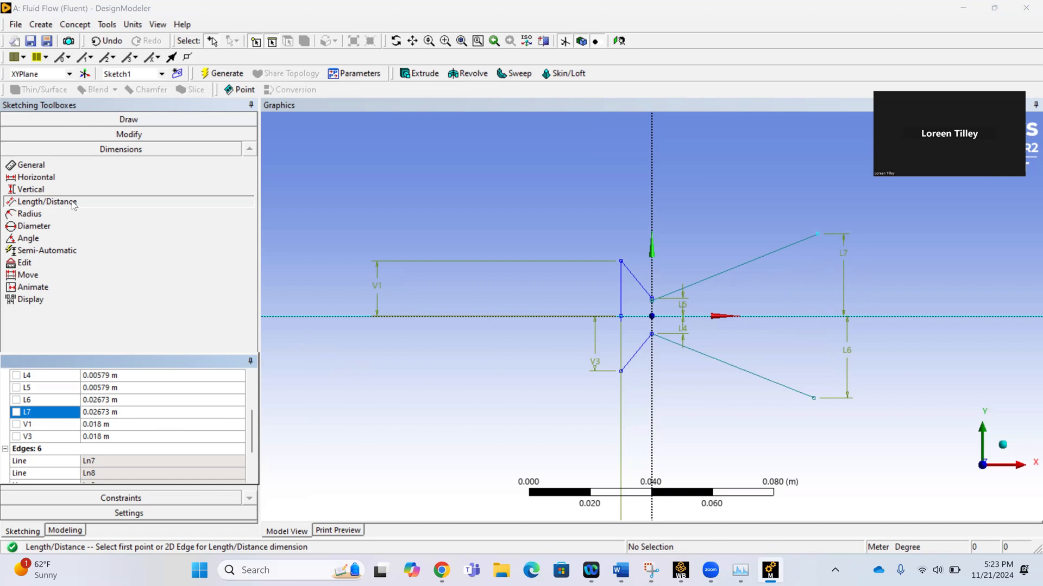
Add a Length/Distance dimension from the lower diverging line's outer endpoint to the Y axis and set it to 0.078112 m.
{"action": "left_click", "coordinate": [811, 399]}
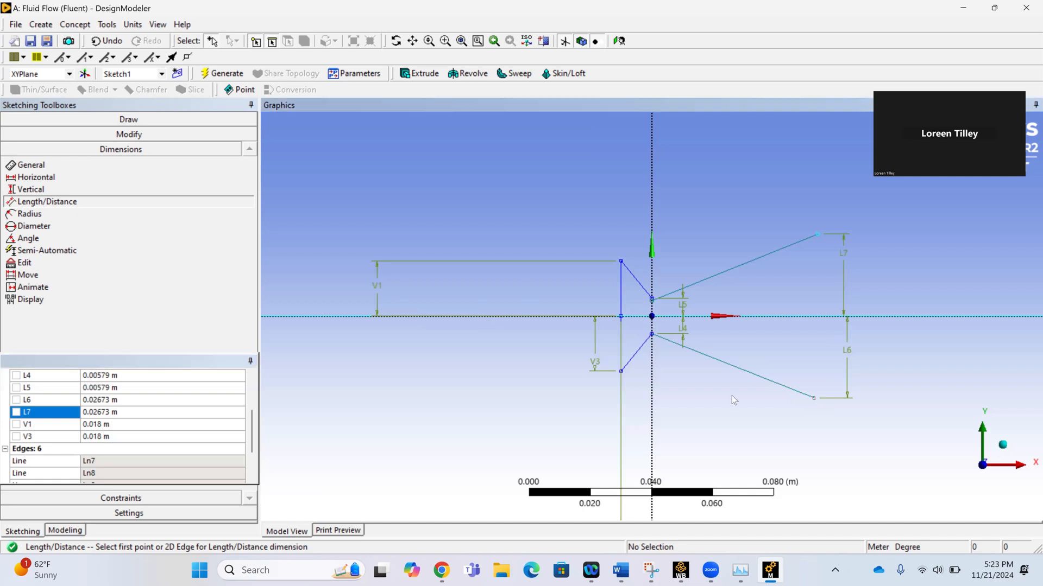
{"action": "left_click", "coordinate": [652, 394]}
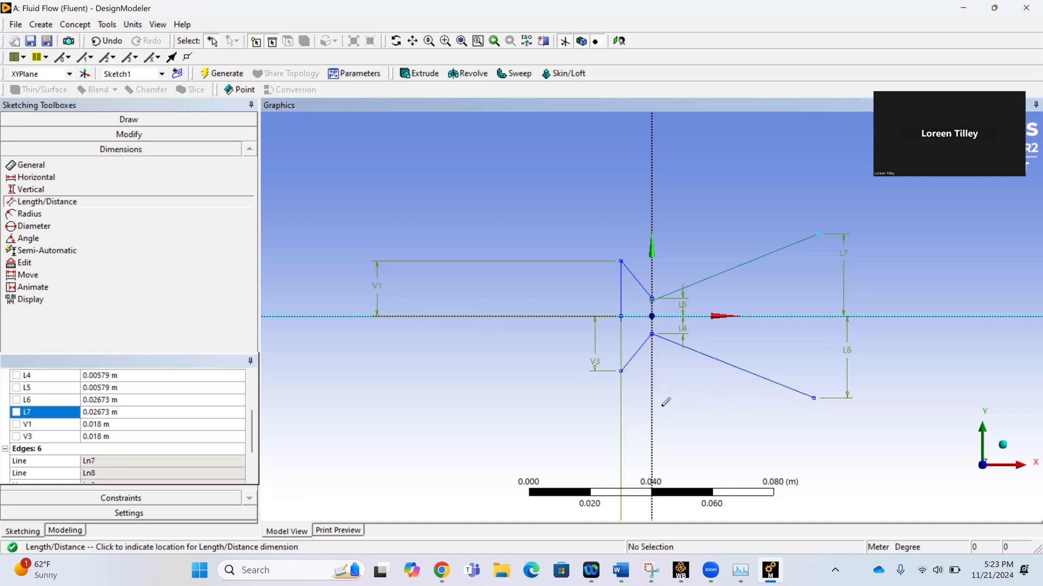
{"action": "left_click", "coordinate": [708, 422]}
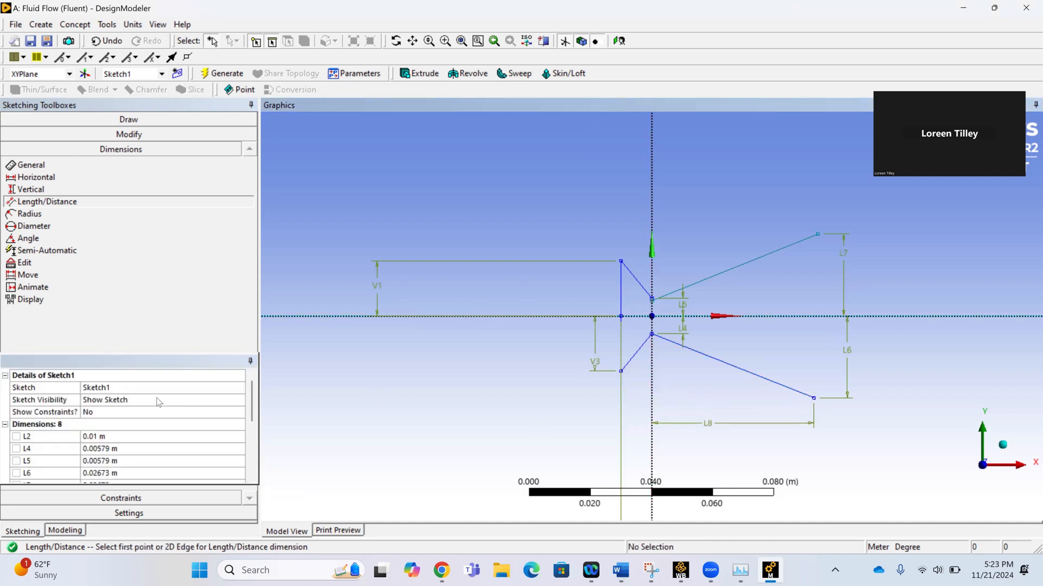
{"action": "scroll", "coordinate": [153, 427], "scroll_direction": "down", "scroll_amount": 2}
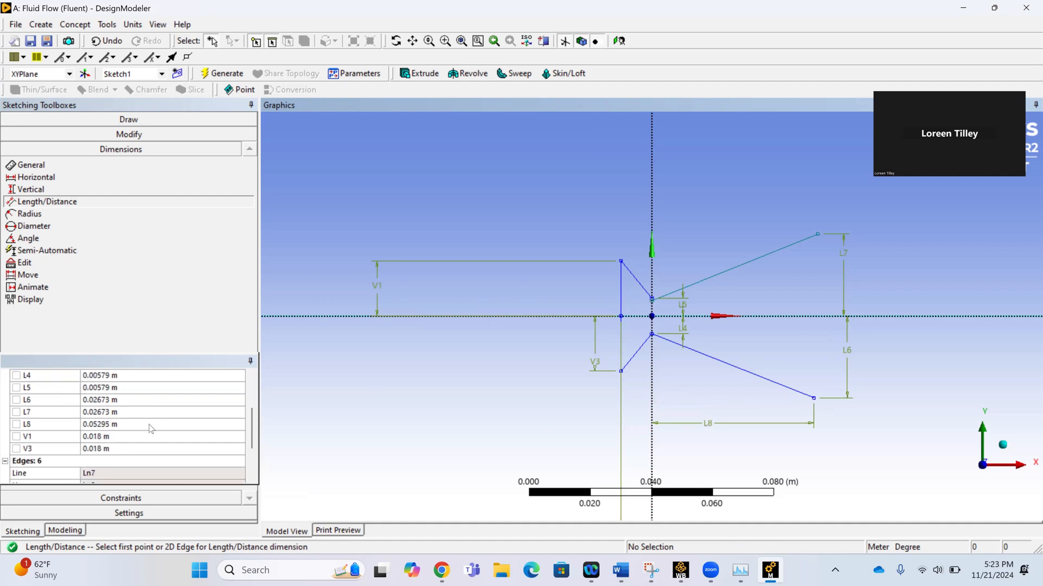
{"action": "left_click", "coordinate": [106, 425]}
{"action": "type", "text": "0.0"}
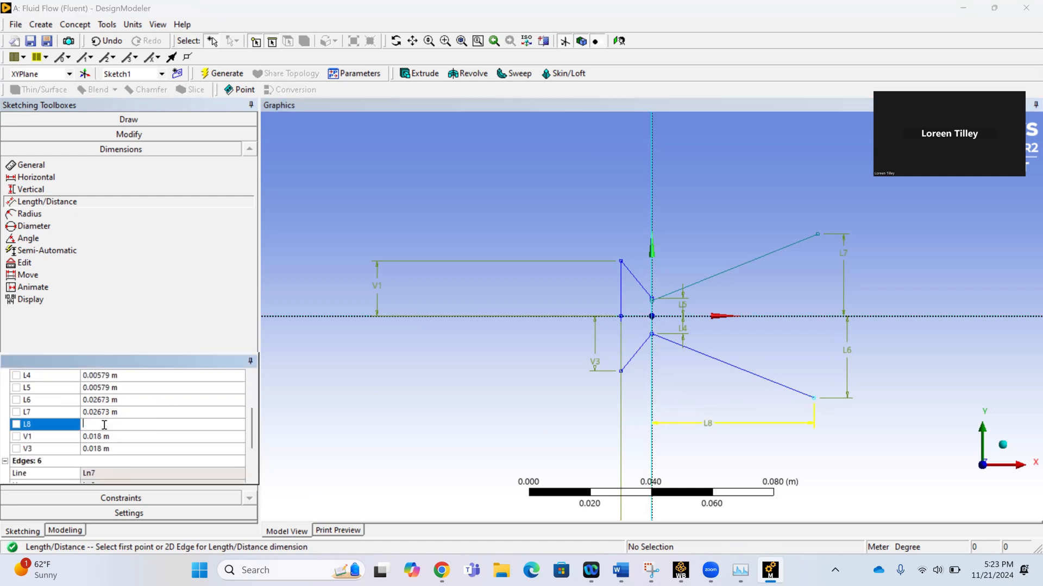
{"action": "type", "text": "78112"}
{"action": "key", "text": "Return"}
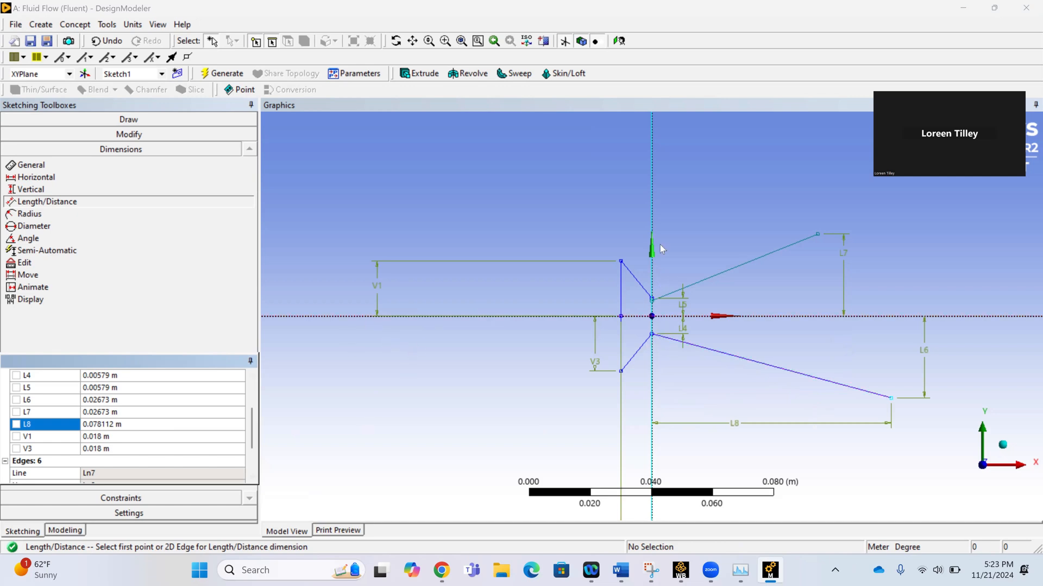
Add a Length/Distance dimension from the upper diverging line's outer endpoint to the Y axis and set it to 0.078112 m.
{"action": "left_click", "coordinate": [816, 236]}
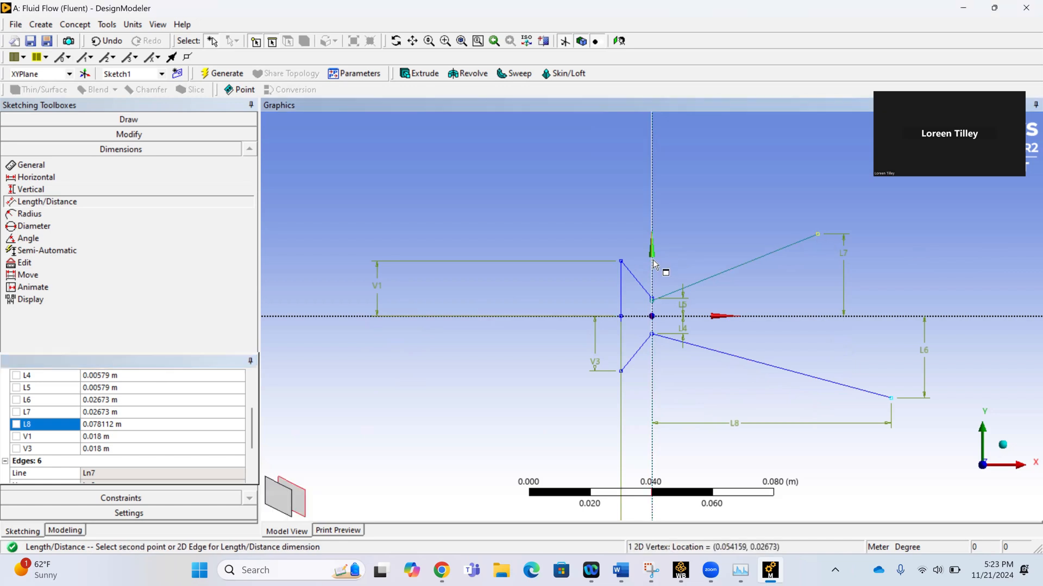
{"action": "left_click", "coordinate": [654, 264]}
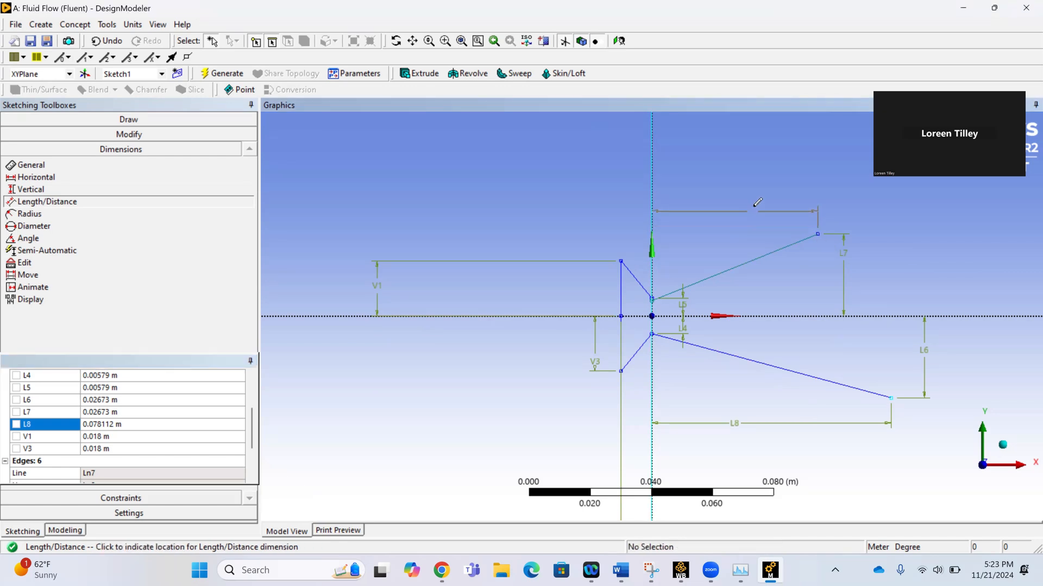
{"action": "left_click", "coordinate": [755, 205]}
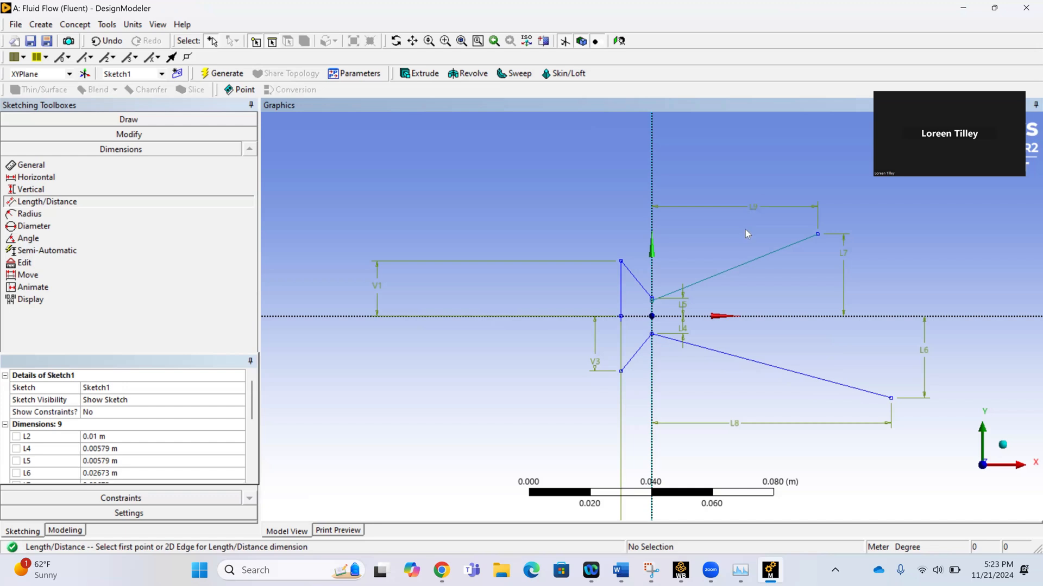
{"action": "scroll", "coordinate": [119, 440], "scroll_direction": "down", "scroll_amount": 2}
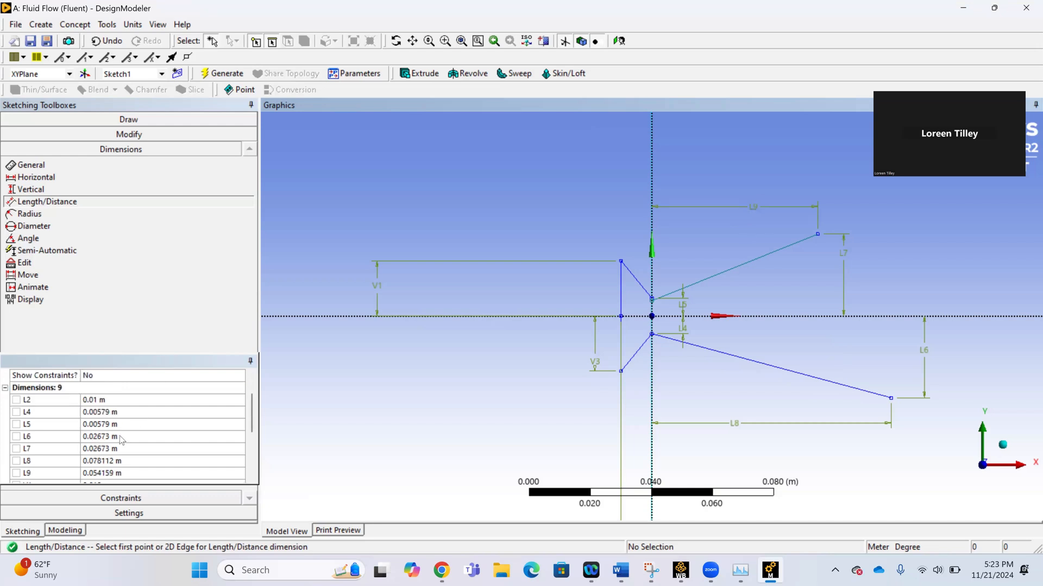
{"action": "left_click", "coordinate": [99, 439]}
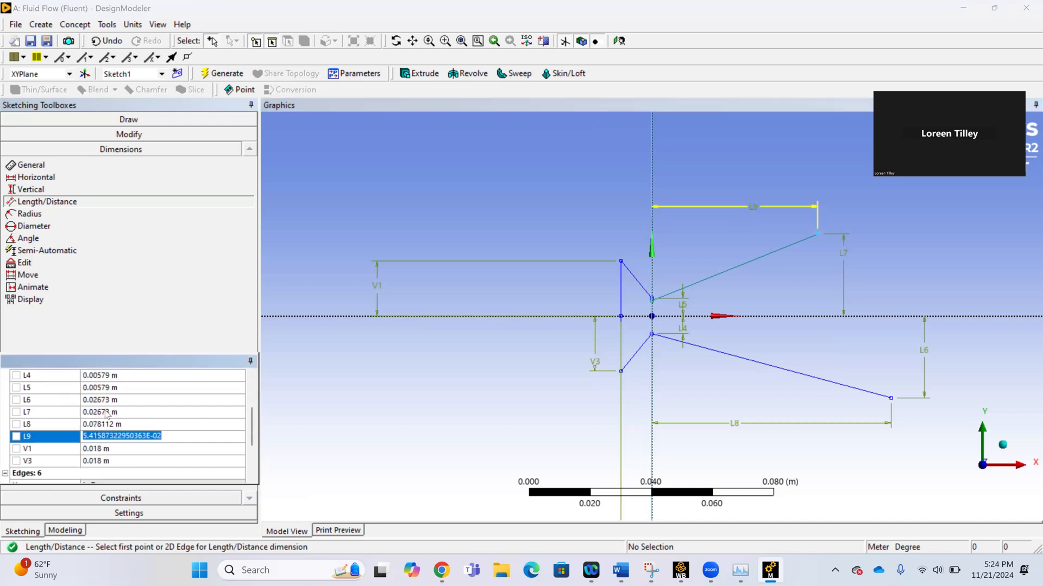
{"action": "key", "text": "BackSpace"}
{"action": "type", "text": "0.0"}
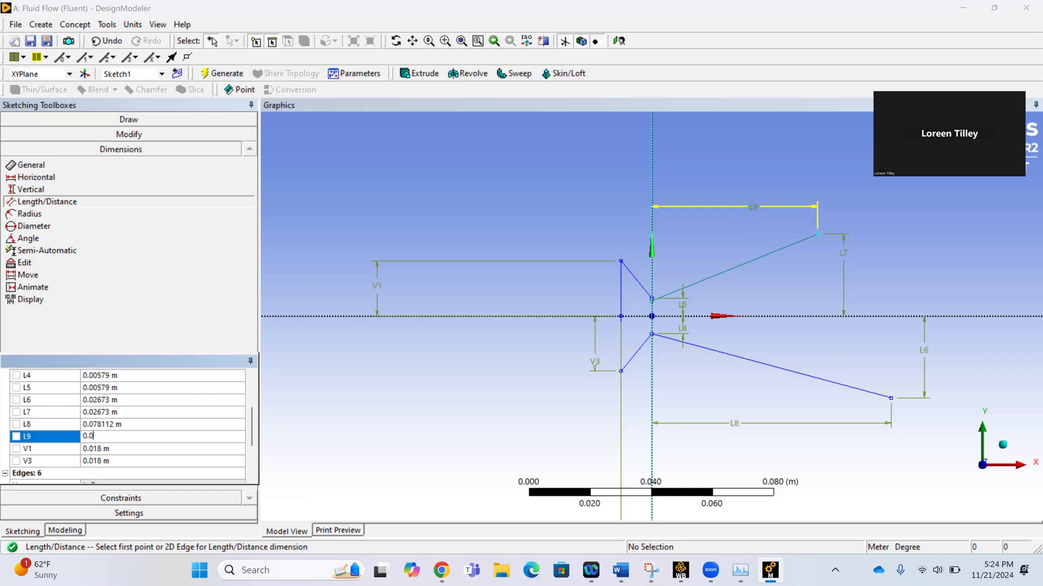
{"action": "type", "text": "8112"}
{"action": "key", "text": "Return"}
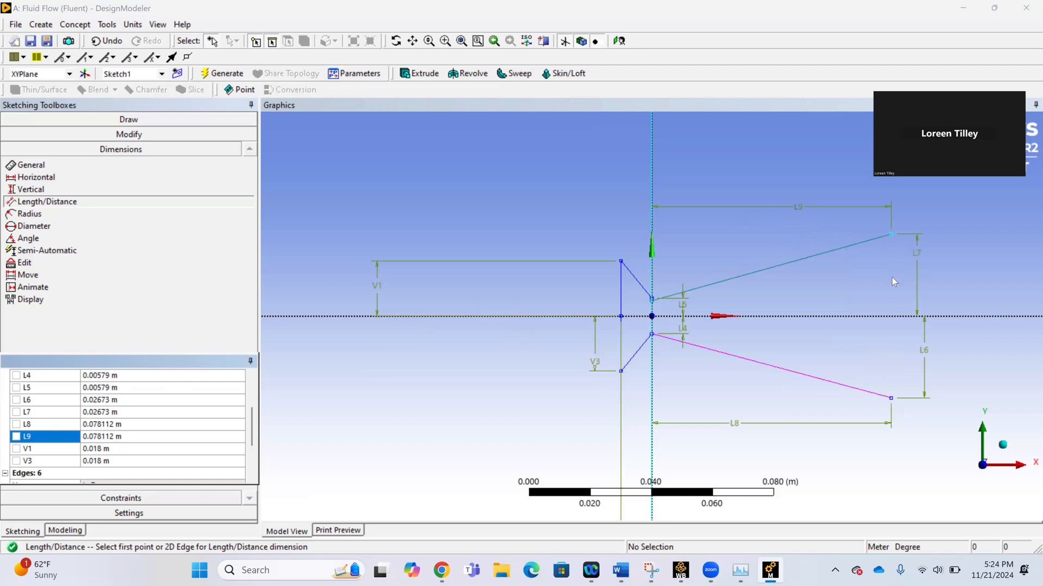
Close the nozzle outlet with a vertical line joining the outer endpoints of the upper and lower diverging lines.
{"action": "left_click", "coordinate": [53, 123]}
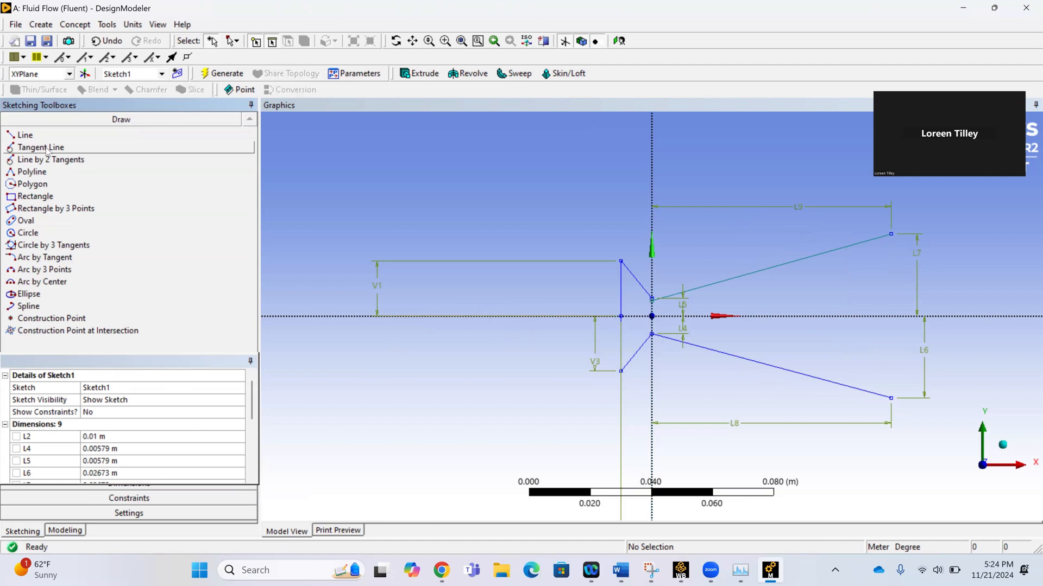
{"action": "left_click", "coordinate": [51, 139]}
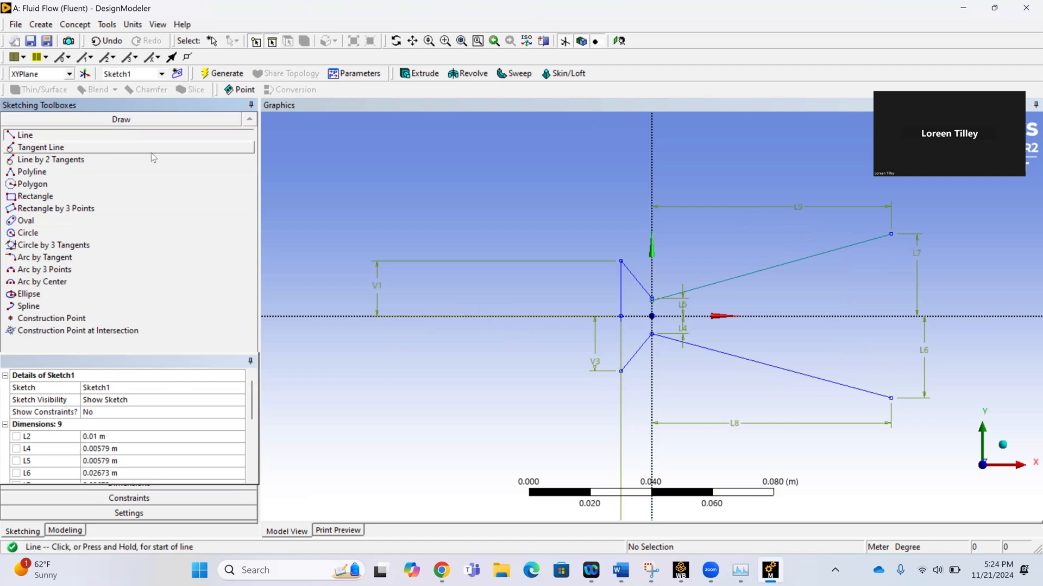
{"action": "left_click", "coordinate": [891, 234]}
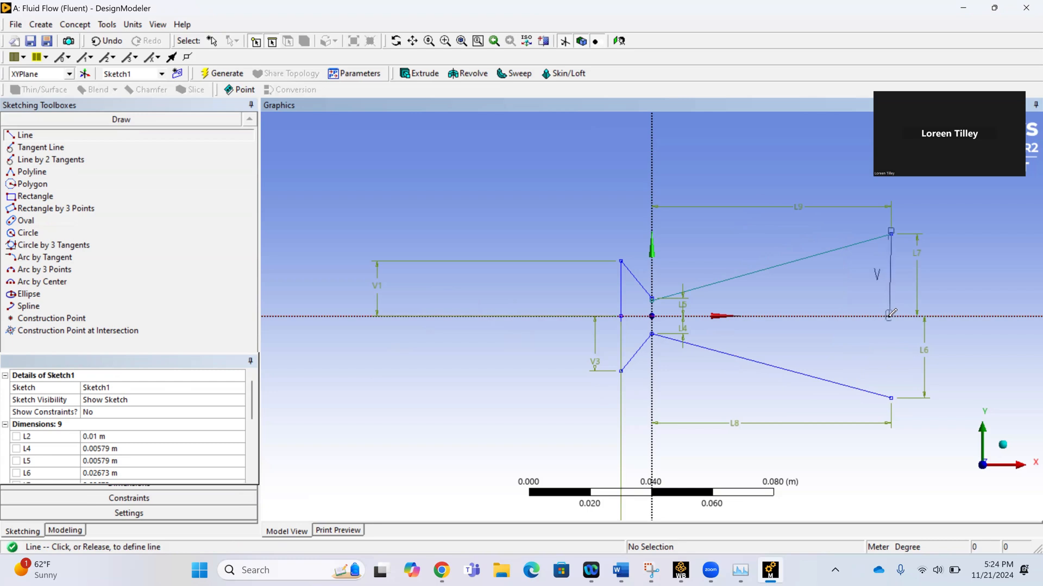
{"action": "left_click", "coordinate": [891, 398]}
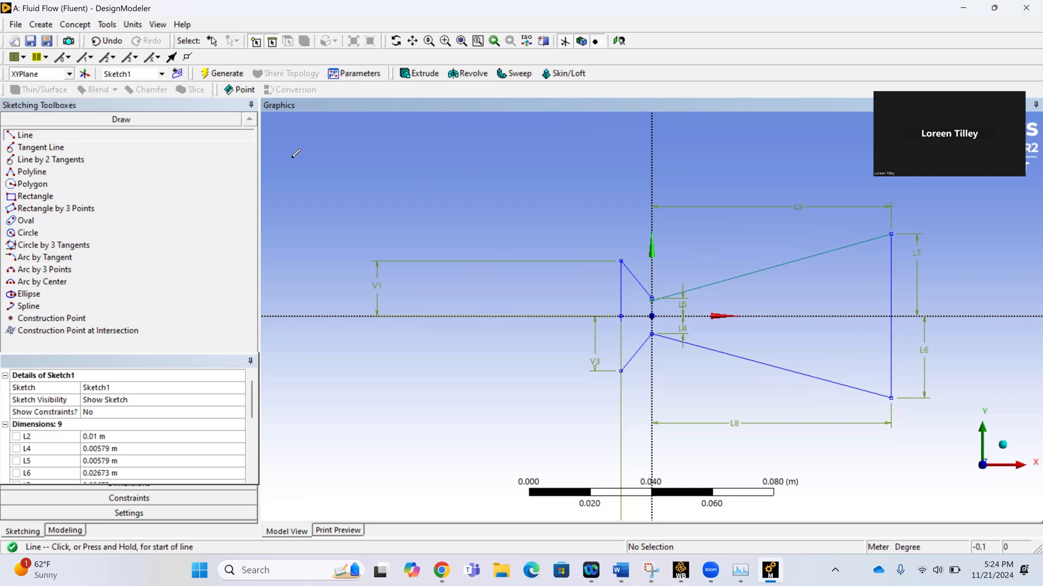
Try to generate a surface from the nozzle sketch with Surfaces From Sketches, using the box-selected profile as the base object.
{"action": "left_click", "coordinate": [75, 24]}
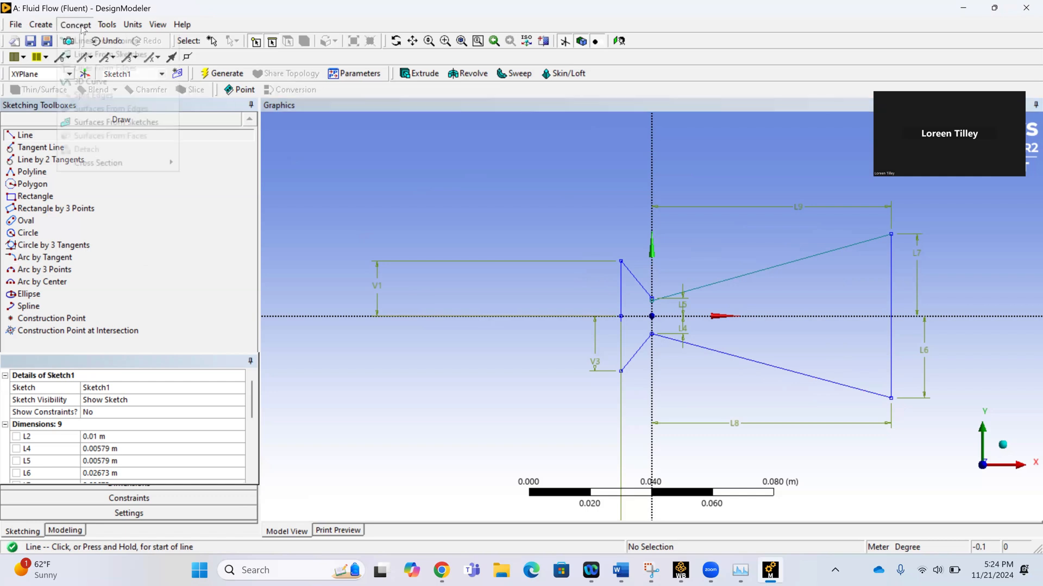
{"action": "left_click", "coordinate": [119, 124]}
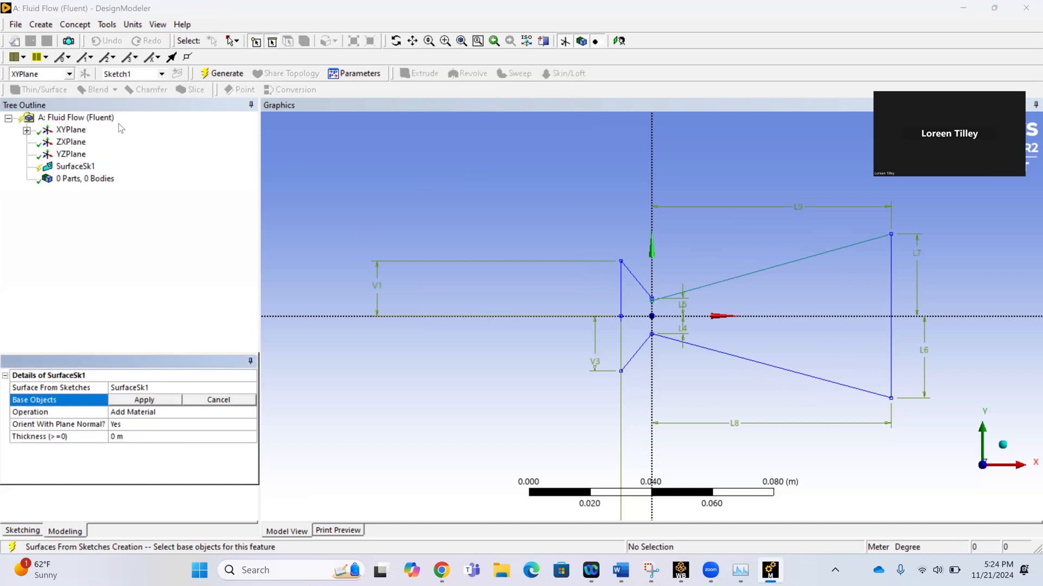
{"action": "left_click", "coordinate": [238, 41]}
{"action": "left_click", "coordinate": [255, 71]}
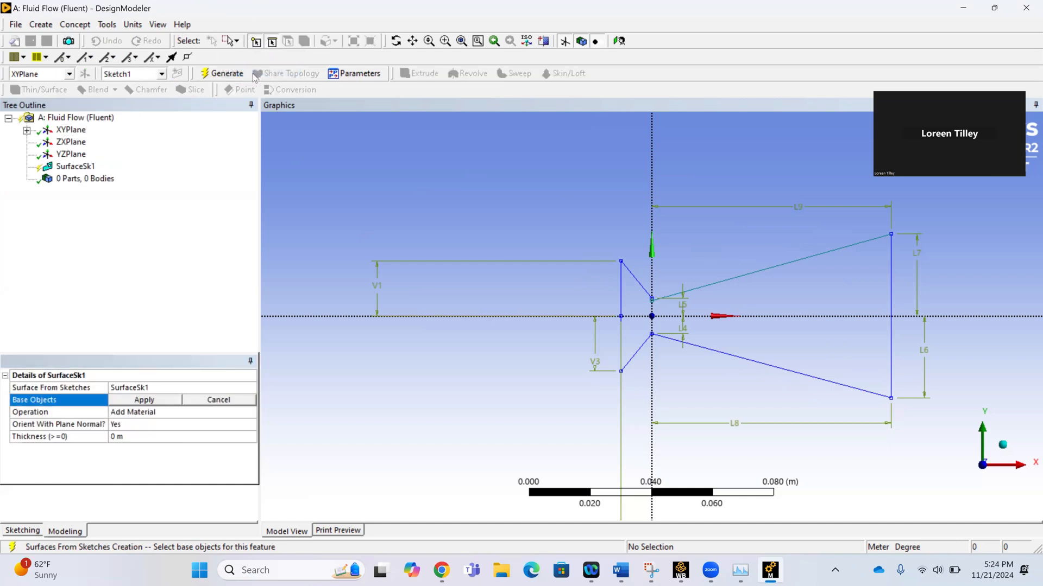
{"action": "mouse_move", "coordinate": [575, 174]}
{"action": "left_mouse_down"}
{"action": "mouse_move", "coordinate": [598, 220]}
{"action": "mouse_move", "coordinate": [833, 400]}
{"action": "mouse_move", "coordinate": [937, 435]}
{"action": "left_mouse_up"}
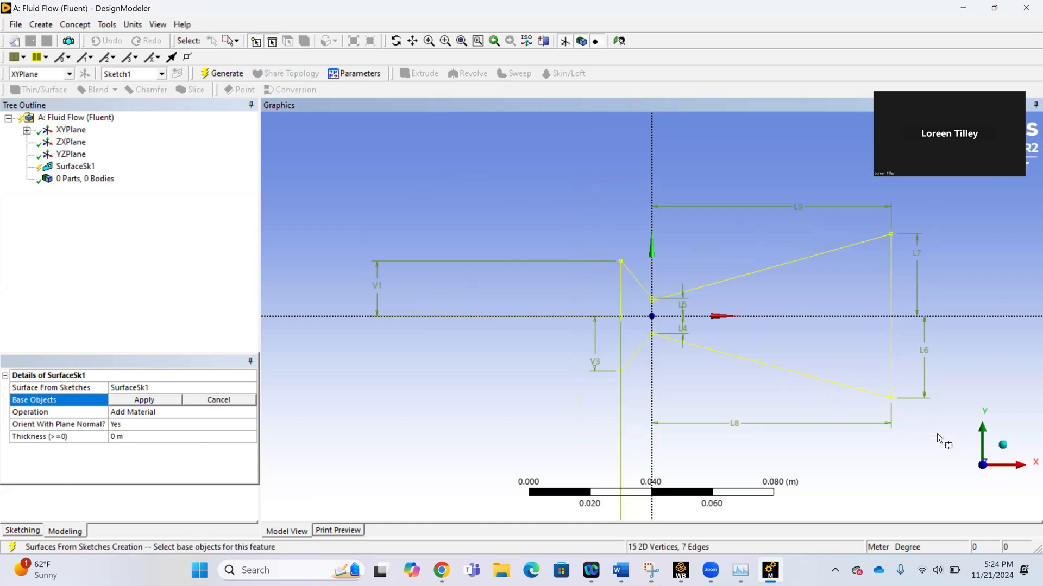
{"action": "left_click", "coordinate": [142, 400]}
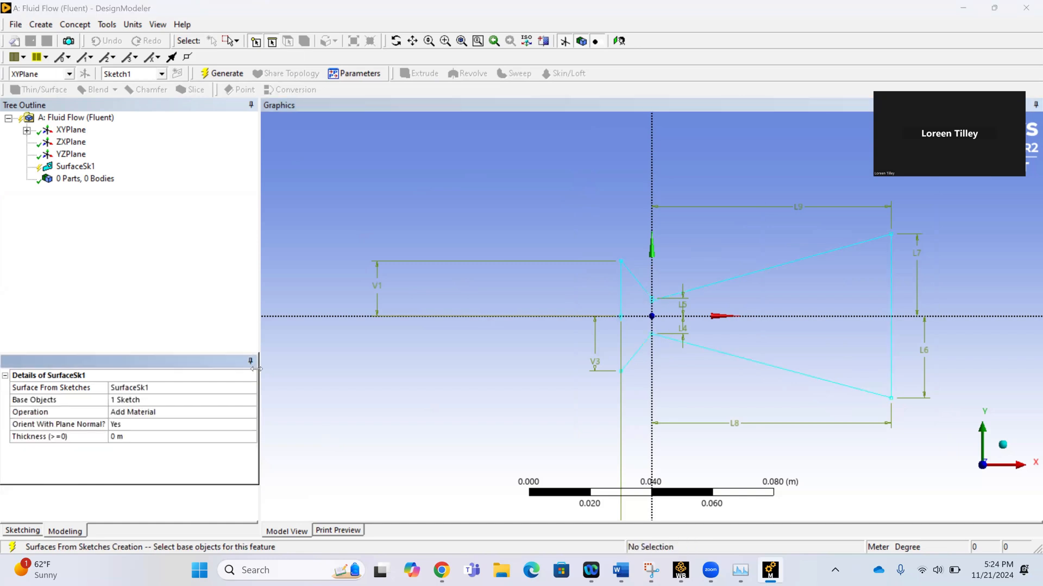
{"action": "left_click", "coordinate": [239, 76]}
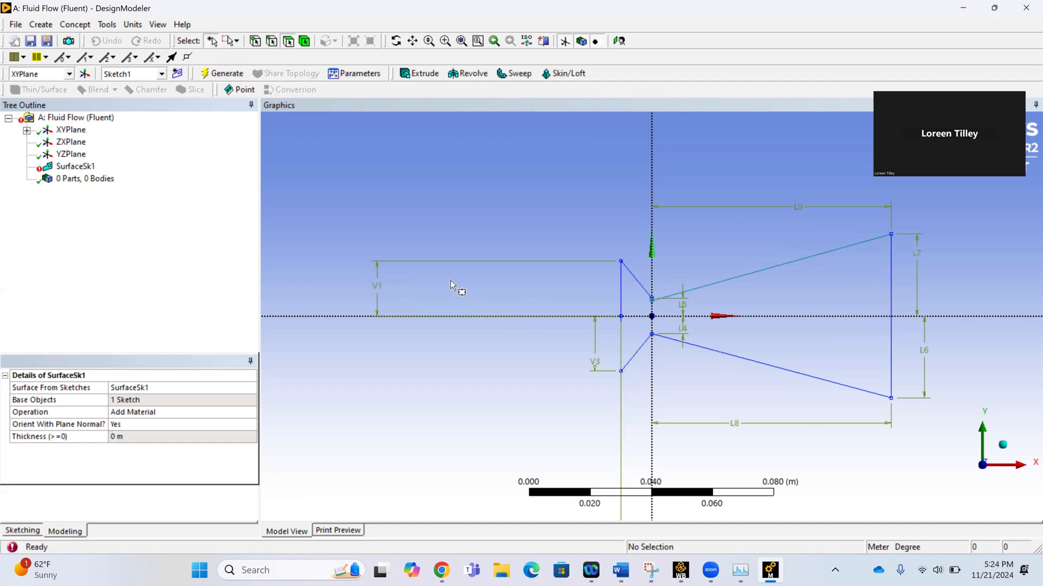
Add a Length/Distance dimension between the two separated endpoints at the upper throat and try to set it to 0.
{"action": "scroll", "coordinate": [784, 308], "scroll_direction": "up", "scroll_amount": 1}
{"action": "scroll", "coordinate": [785, 309], "scroll_direction": "up", "scroll_amount": 10}
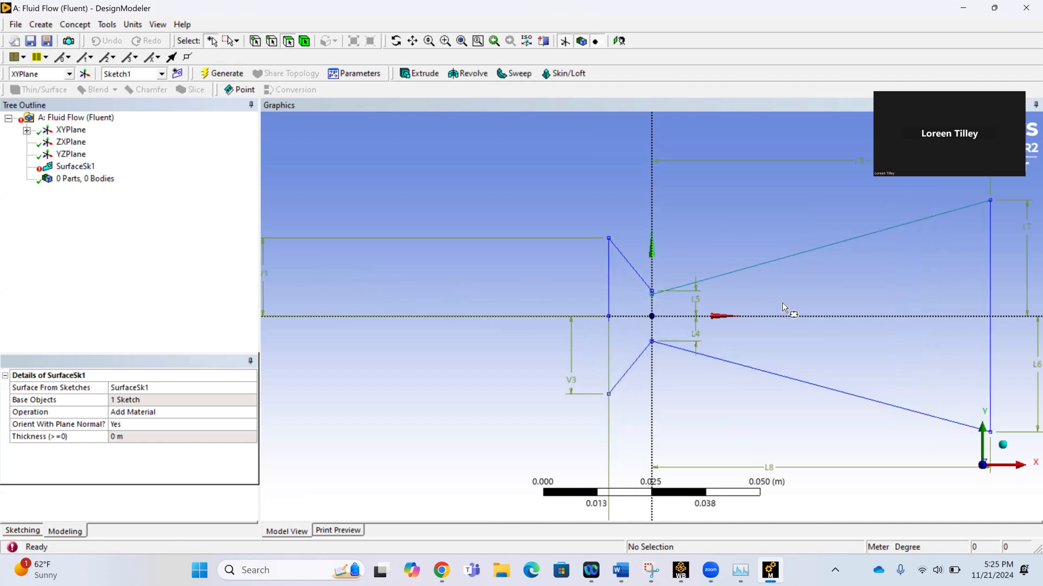
{"action": "scroll", "coordinate": [675, 281], "scroll_direction": "up", "scroll_amount": 2}
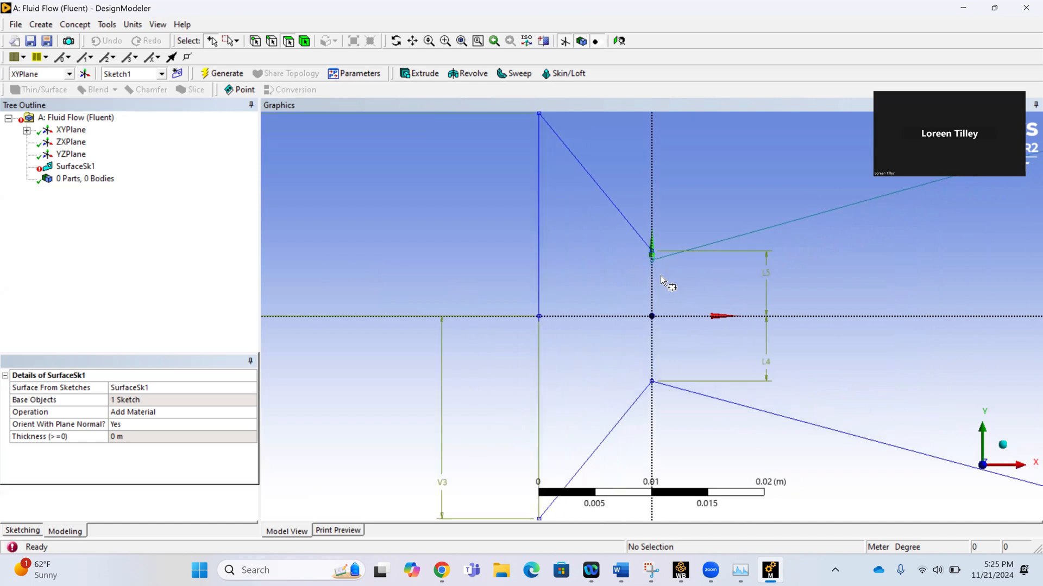
{"action": "scroll", "coordinate": [661, 278], "scroll_direction": "down", "scroll_amount": 3}
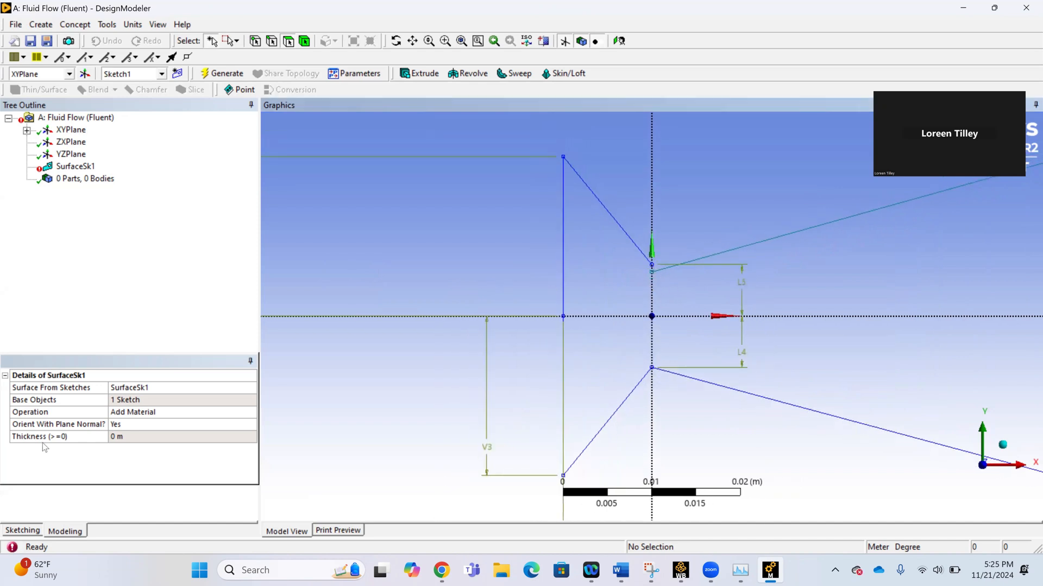
{"action": "left_click", "coordinate": [16, 533]}
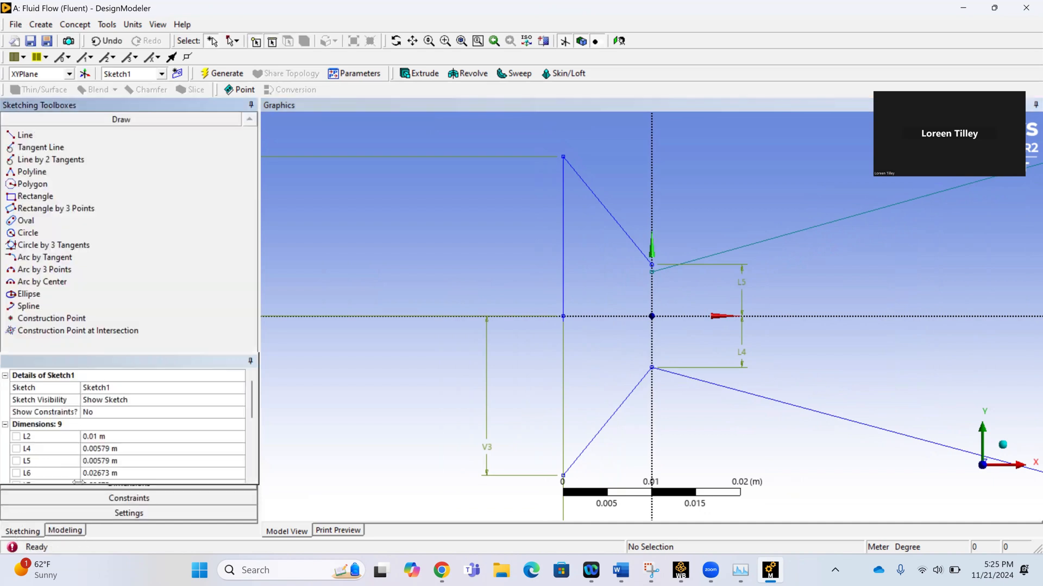
{"action": "left_click", "coordinate": [82, 490]}
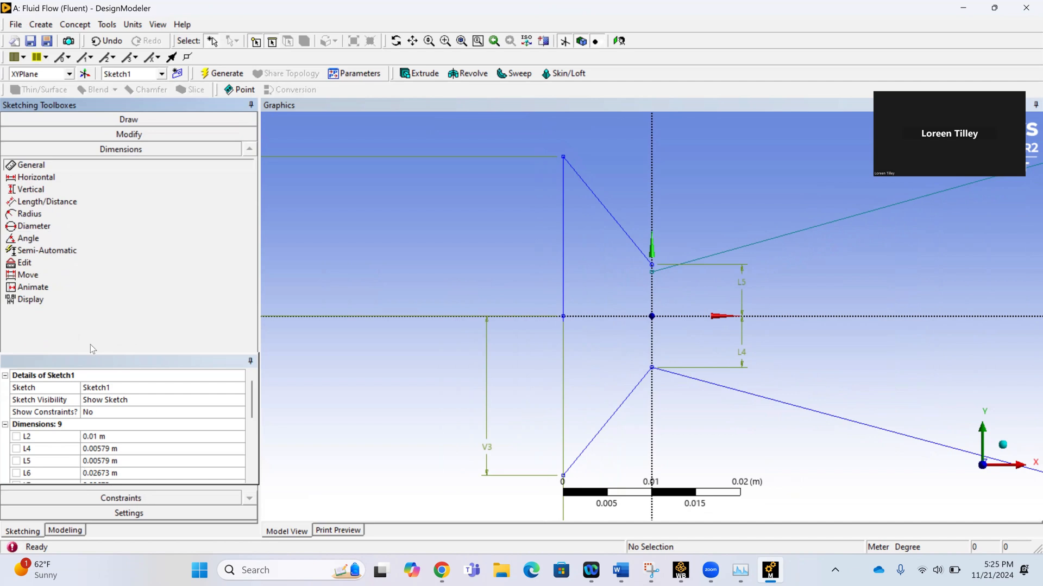
{"action": "left_click", "coordinate": [86, 204]}
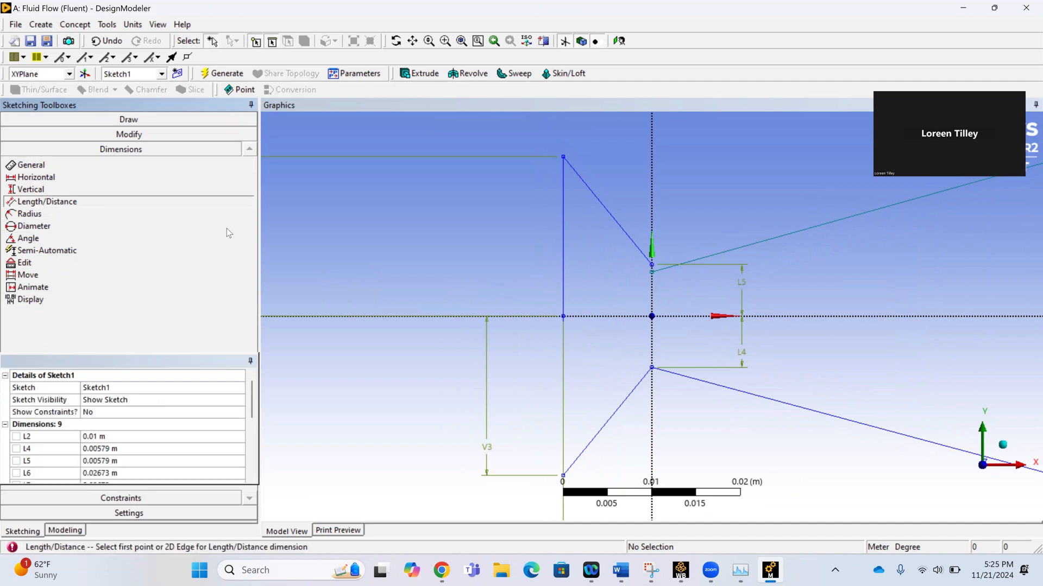
{"action": "left_click", "coordinate": [653, 268]}
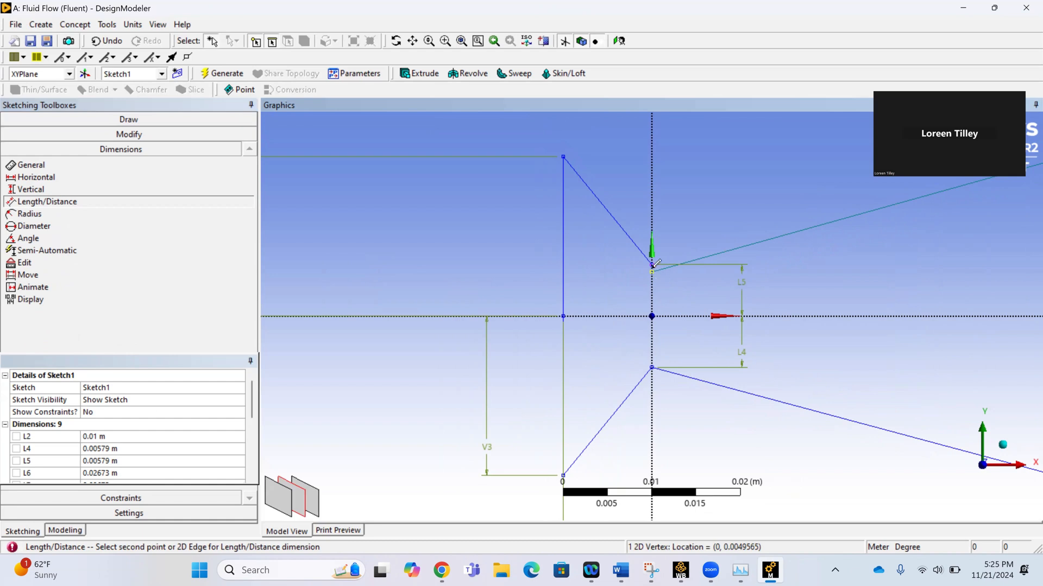
{"action": "left_click", "coordinate": [652, 266]}
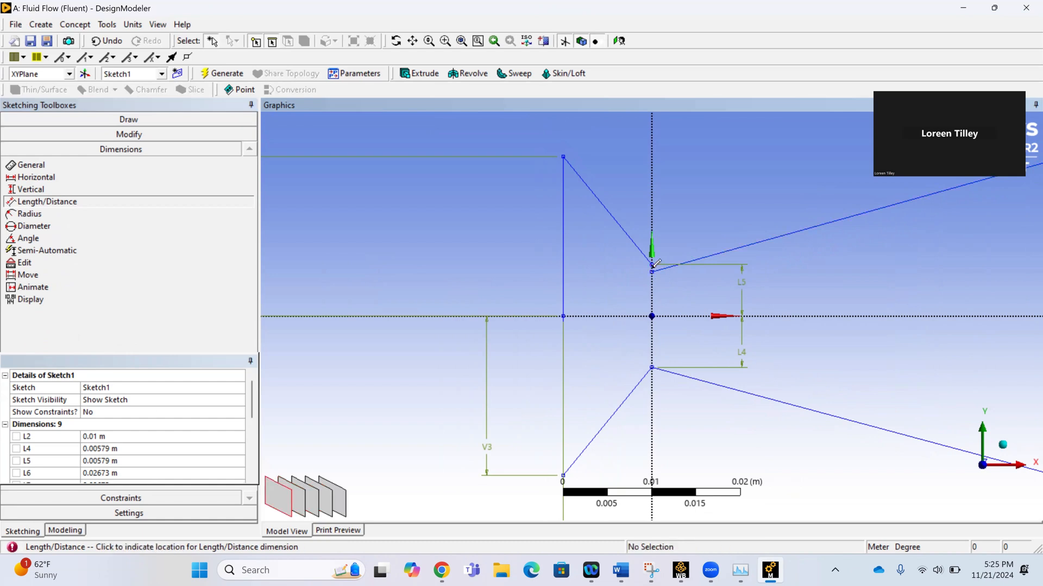
{"action": "left_click", "coordinate": [598, 278]}
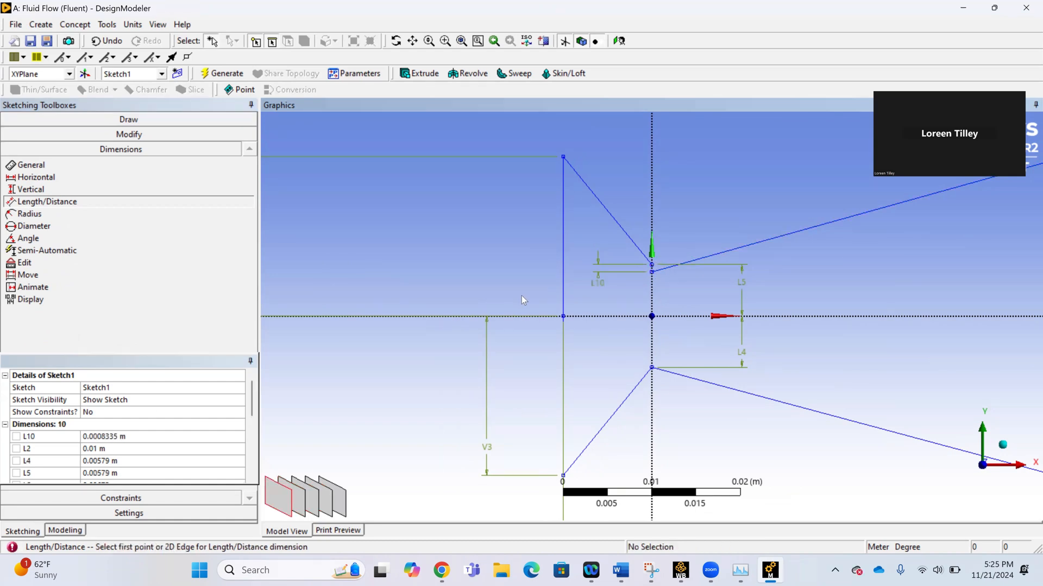
{"action": "left_click", "coordinate": [143, 437]}
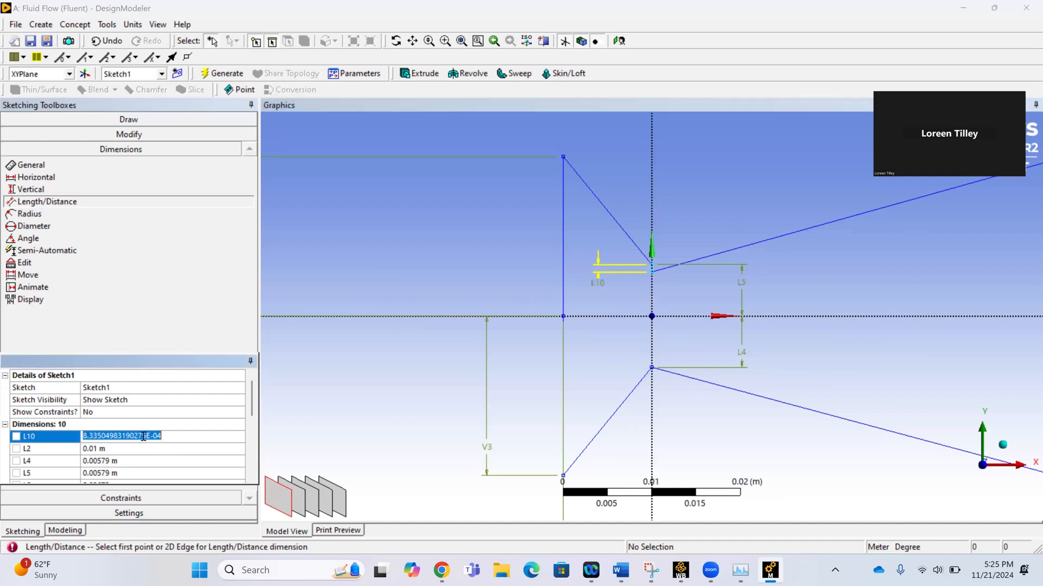
{"action": "type", "text": "0"}
{"action": "key", "text": "Return"}
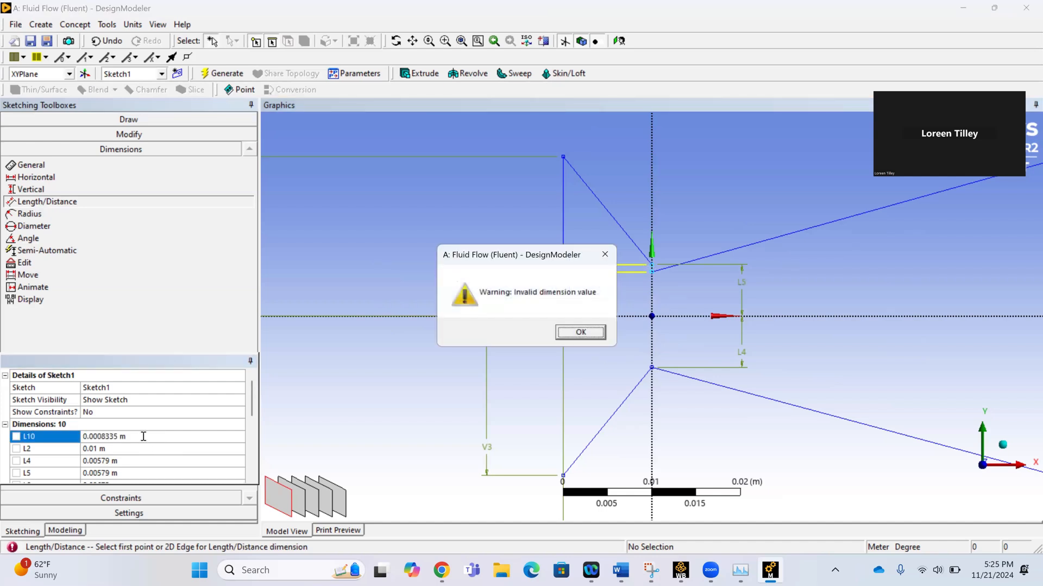
{"action": "left_click", "coordinate": [560, 336]}
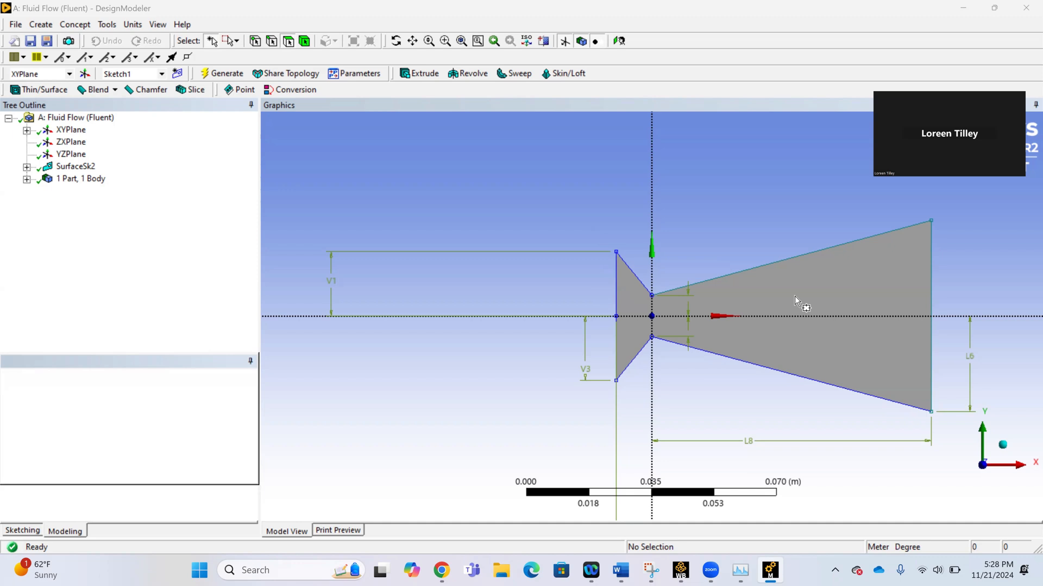
Switch to Workbench and open the Mesh cell of the Fluid Flow (Fluent) system in Meshing.
{"action": "mouse_move", "coordinate": [680, 570]}
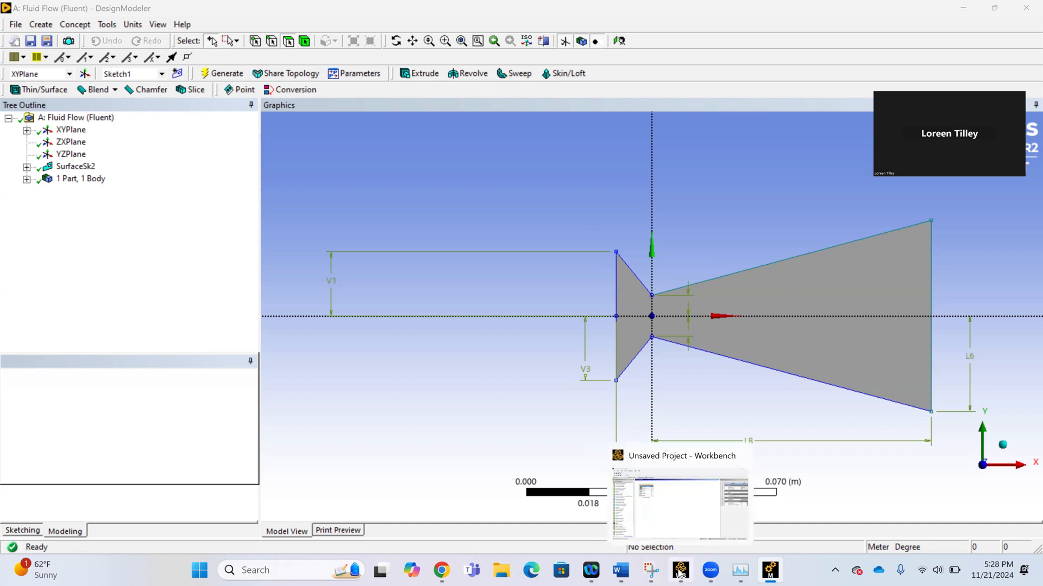
{"action": "left_click", "coordinate": [686, 528]}
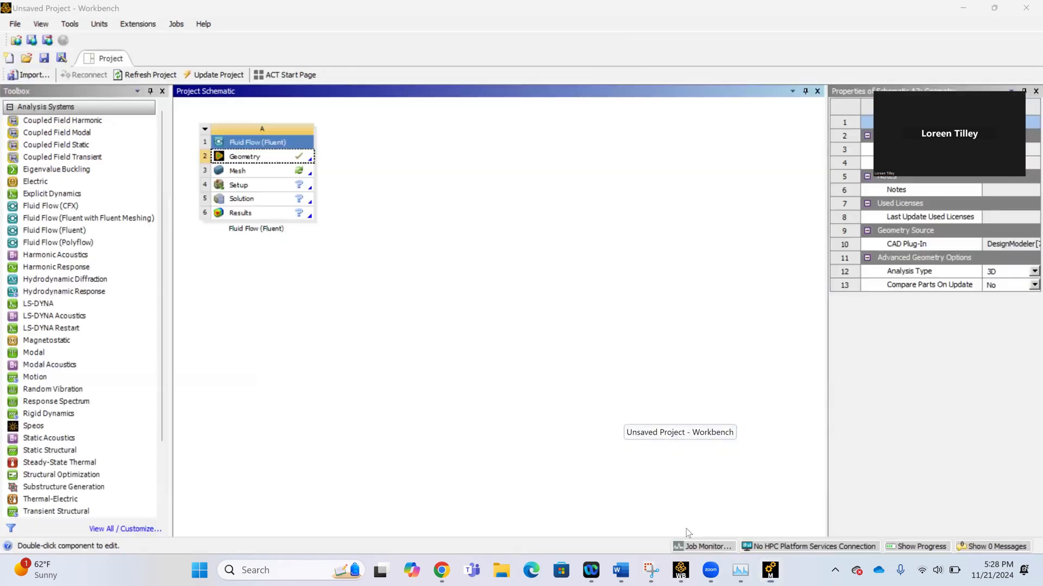
{"action": "left_click", "coordinate": [282, 172]}
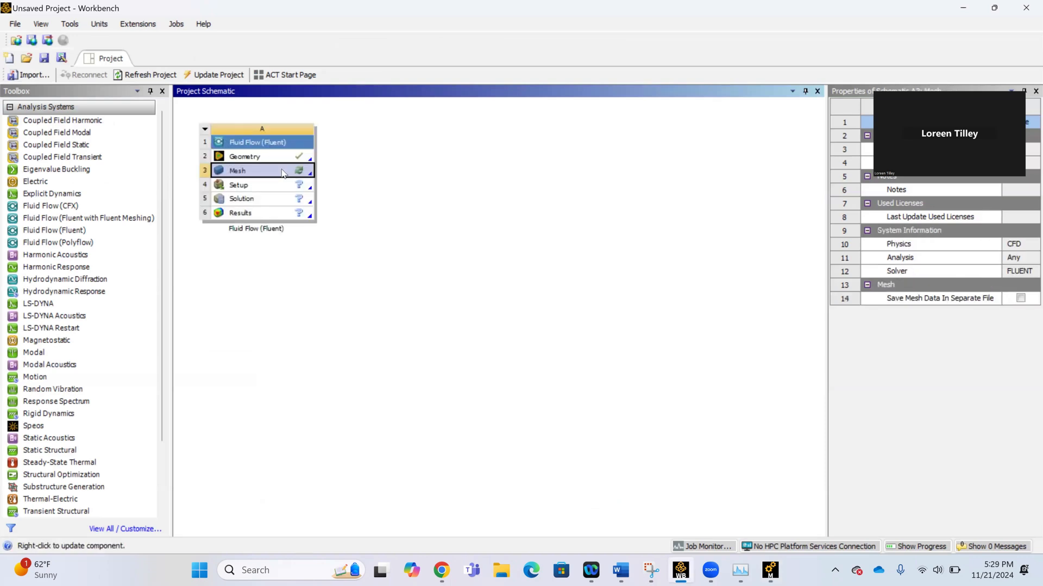
{"action": "double_click", "coordinate": [281, 173]}
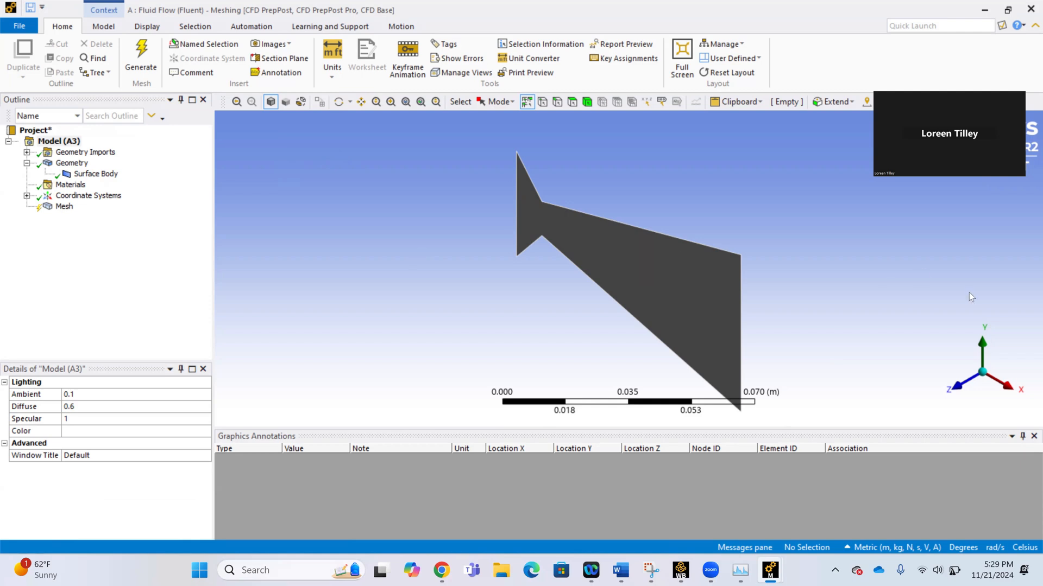
Create an inlet named selection from the two collinear vertical edges at the nozzle's converging end.
{"action": "left_click", "coordinate": [957, 386]}
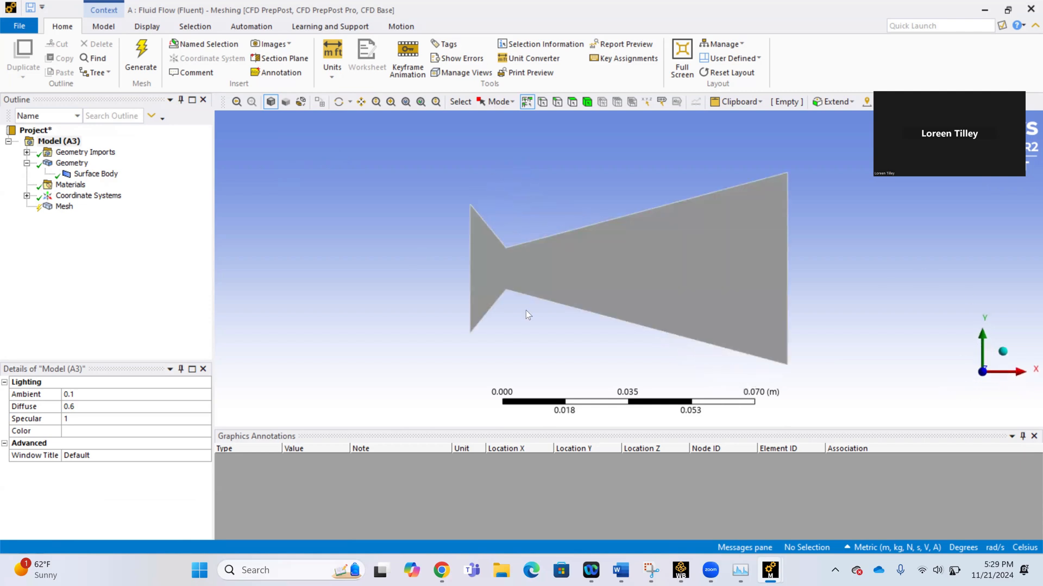
{"action": "left_click", "coordinate": [468, 249]}
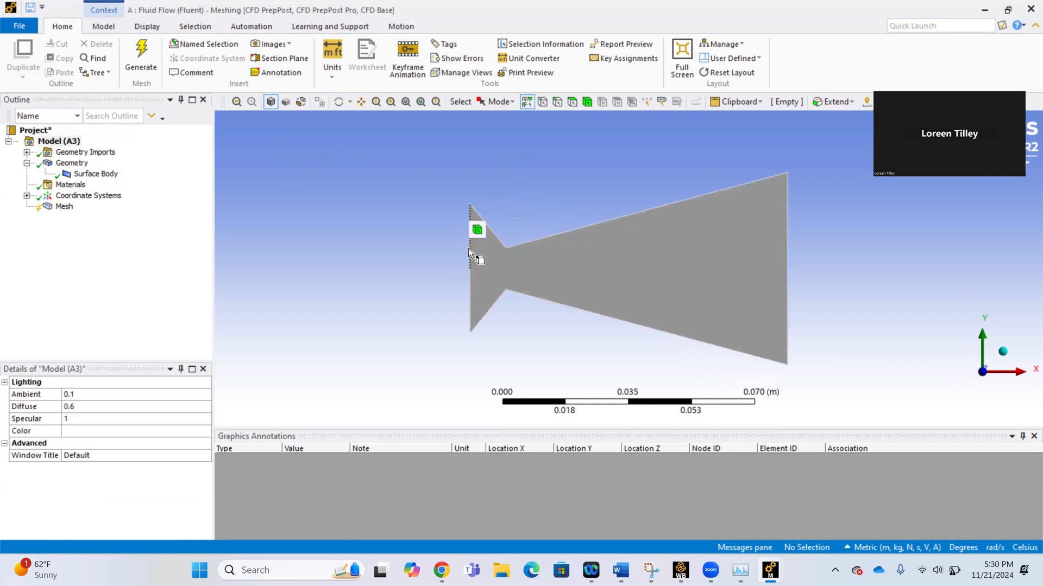
{"action": "left_click", "coordinate": [469, 293], "text": "ctrl"}
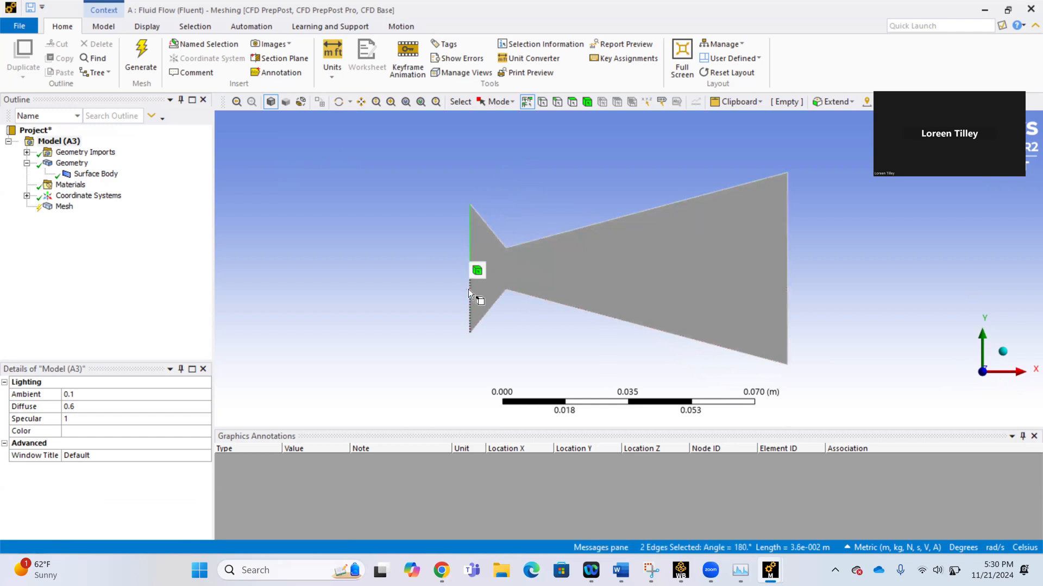
{"action": "right_click", "coordinate": [456, 293]}
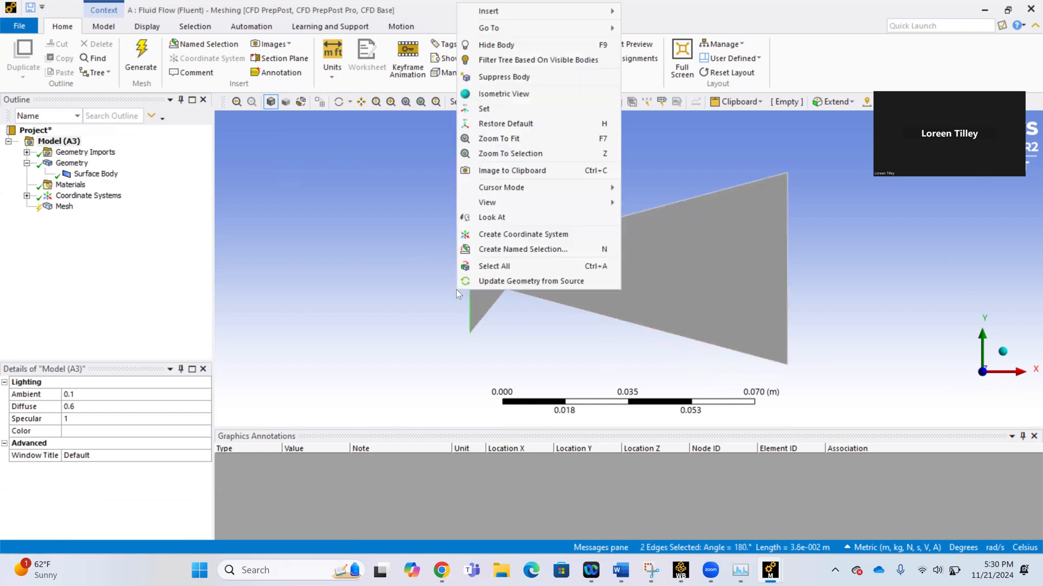
{"action": "left_click", "coordinate": [513, 249]}
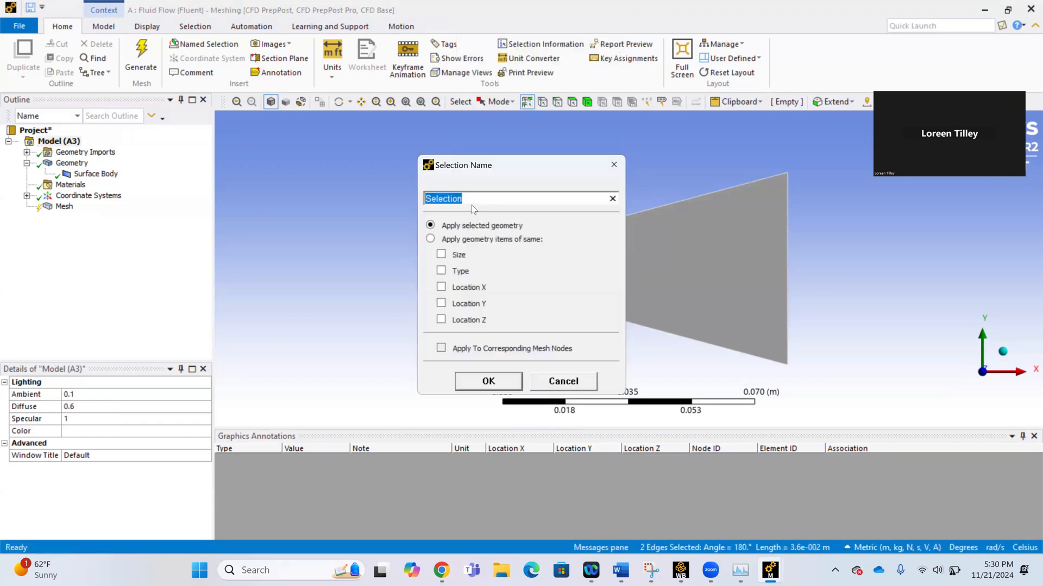
{"action": "key", "text": "BackSpace"}
{"action": "type", "text": "inner"}
{"action": "left_click", "coordinate": [468, 386]}
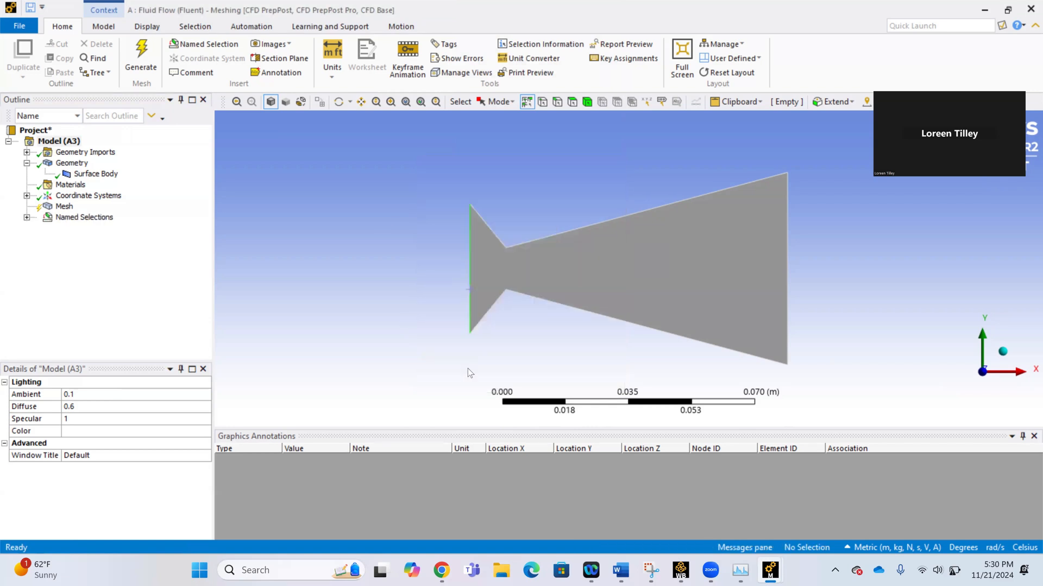
Create a named selection called outlet from the vertical edge at the nozzle's wide diverging end.
{"action": "left_click", "coordinate": [786, 212]}
{"action": "right_click", "coordinate": [785, 212]}
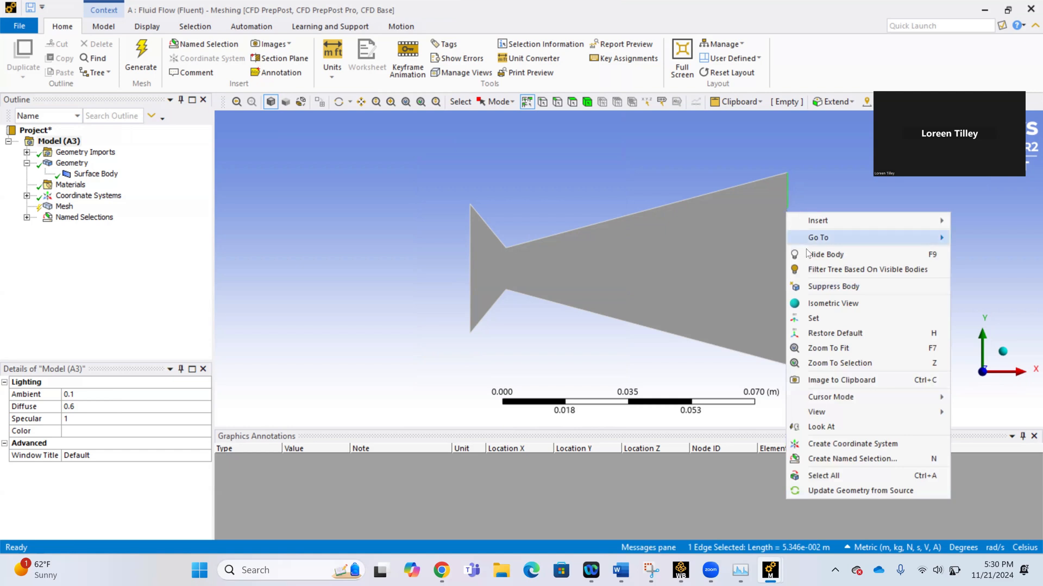
{"action": "left_click", "coordinate": [828, 460]}
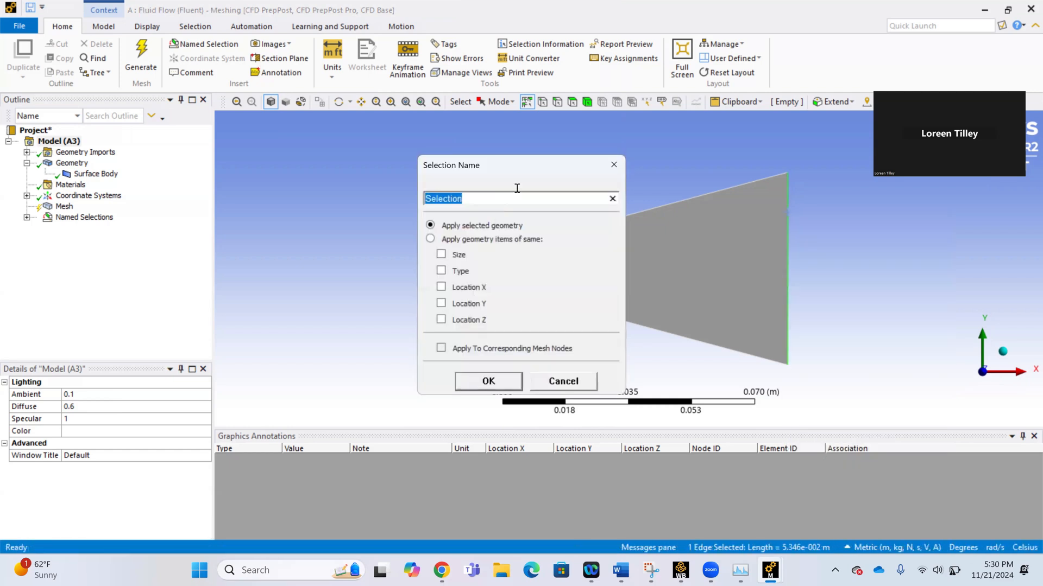
{"action": "key", "text": "BackSpace"}
{"action": "type", "text": "0"}
{"action": "type", "text": "ut"}
{"action": "type", "text": "let"}
{"action": "left_click", "coordinate": [496, 380]}
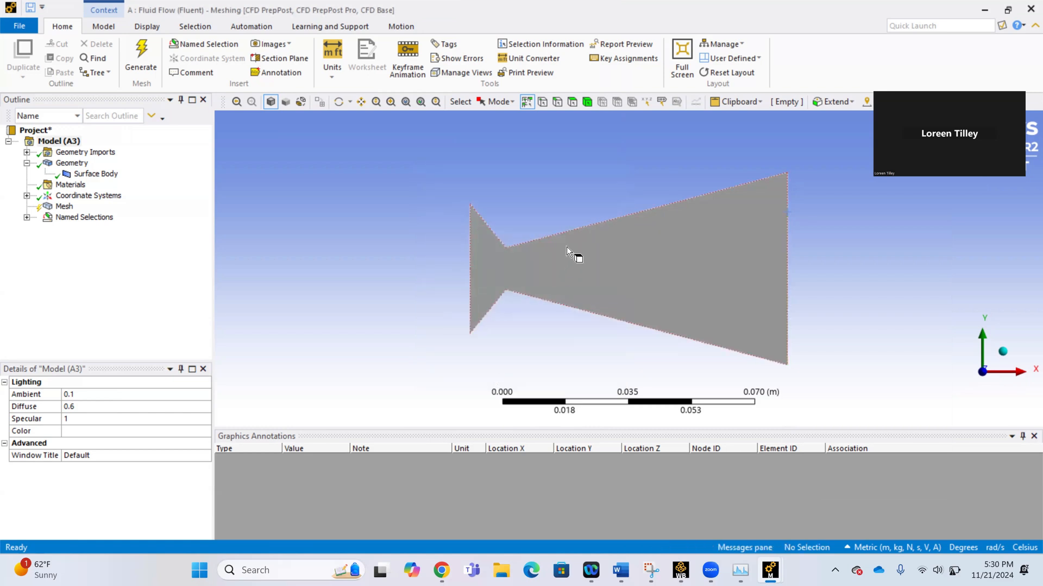
Create a named selection called Walls from the four sloped upper and lower edges of the nozzle.
{"action": "left_click", "coordinate": [490, 229]}
{"action": "left_click", "coordinate": [594, 224], "text": "ctrl"}
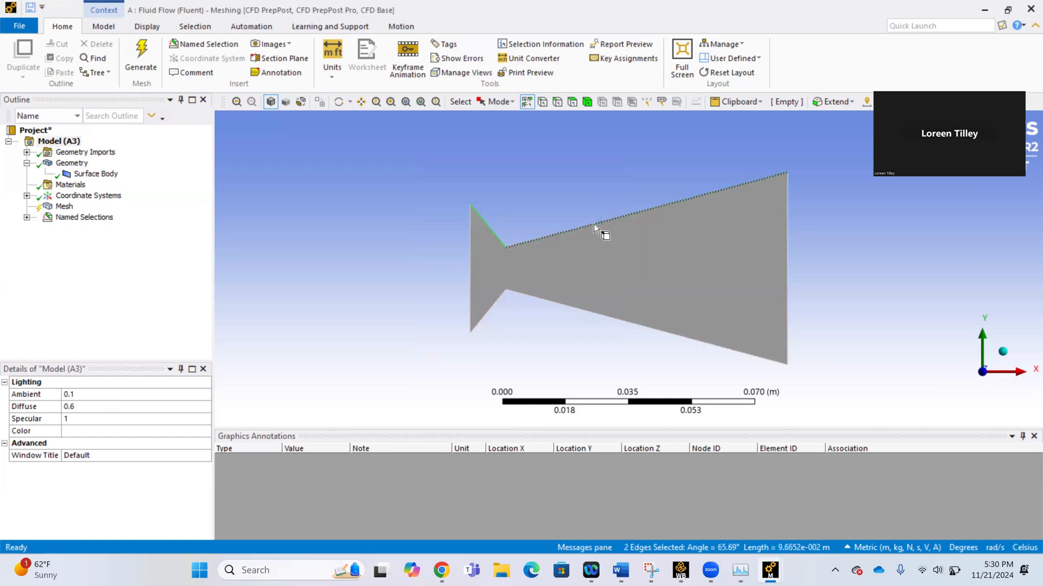
{"action": "left_click", "coordinate": [497, 301], "text": "ctrl"}
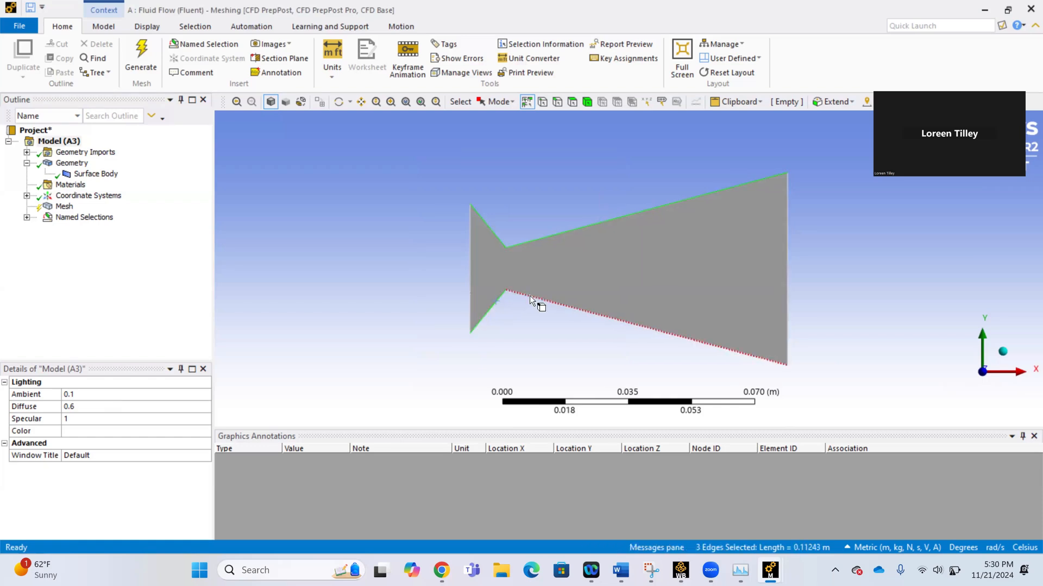
{"action": "left_click", "coordinate": [529, 295], "text": "ctrl"}
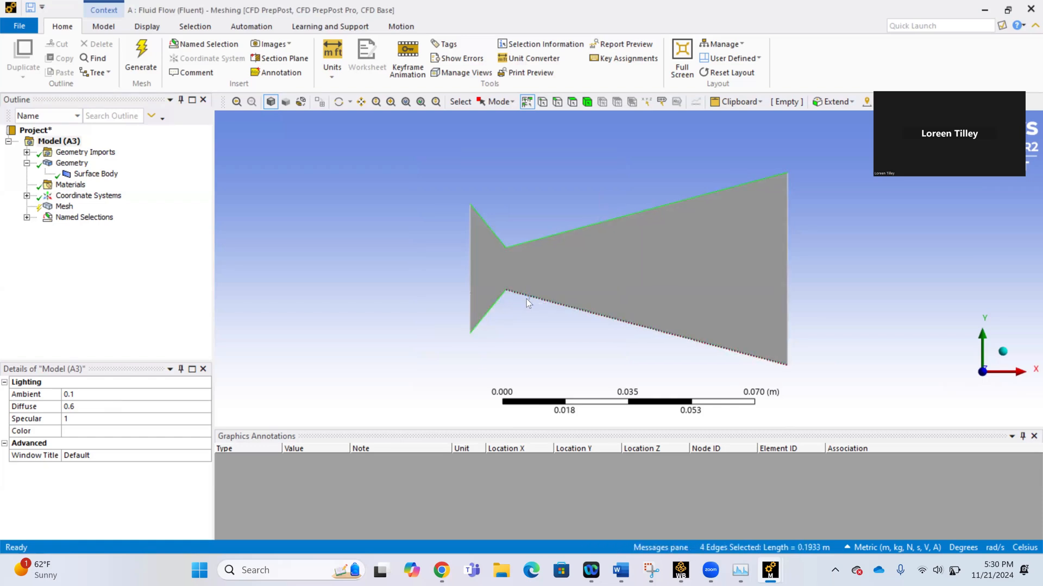
{"action": "right_click", "coordinate": [513, 334]}
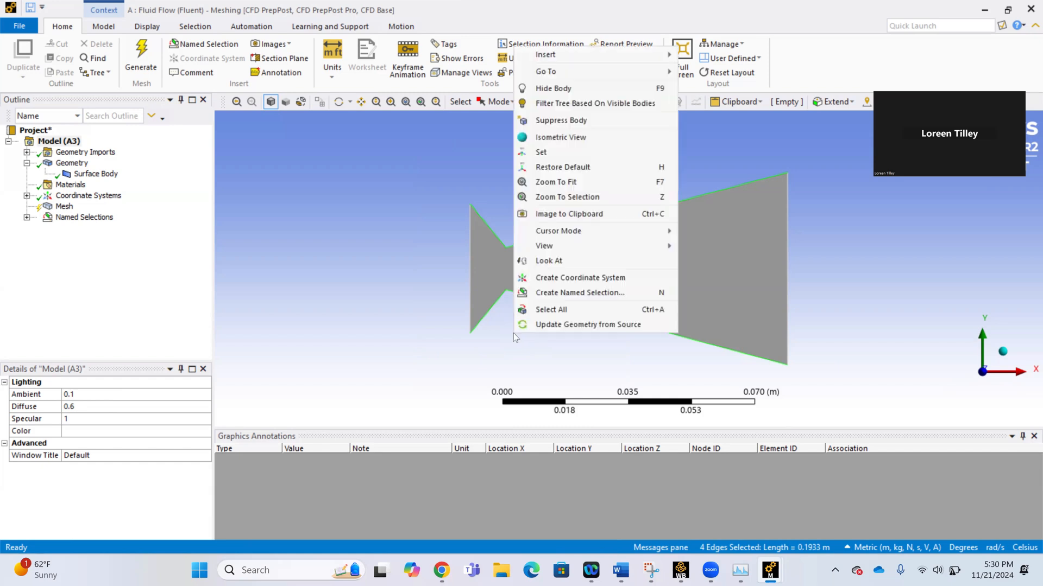
{"action": "left_click", "coordinate": [545, 295]}
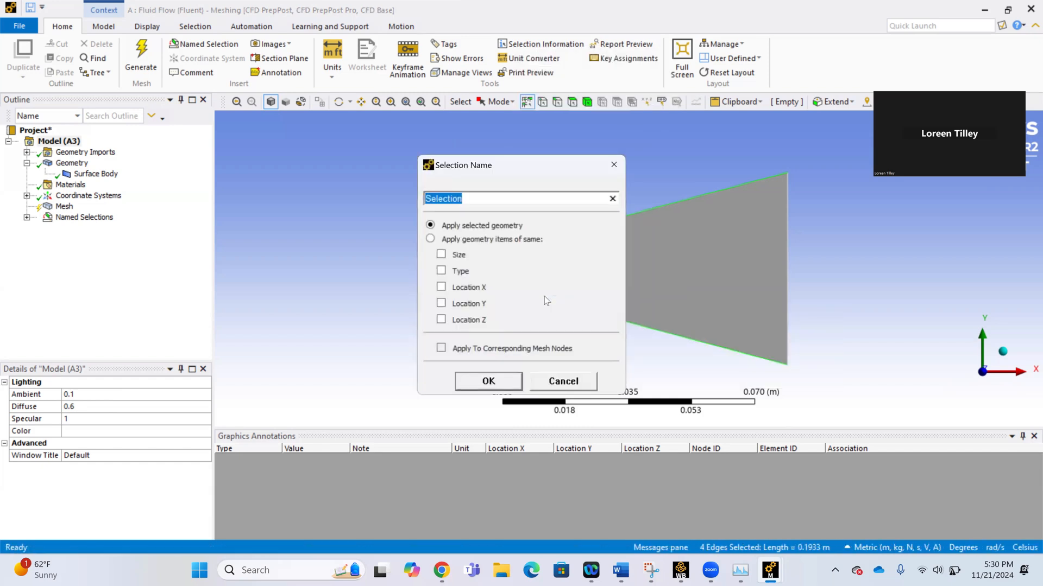
{"action": "type", "text": "Walls"}
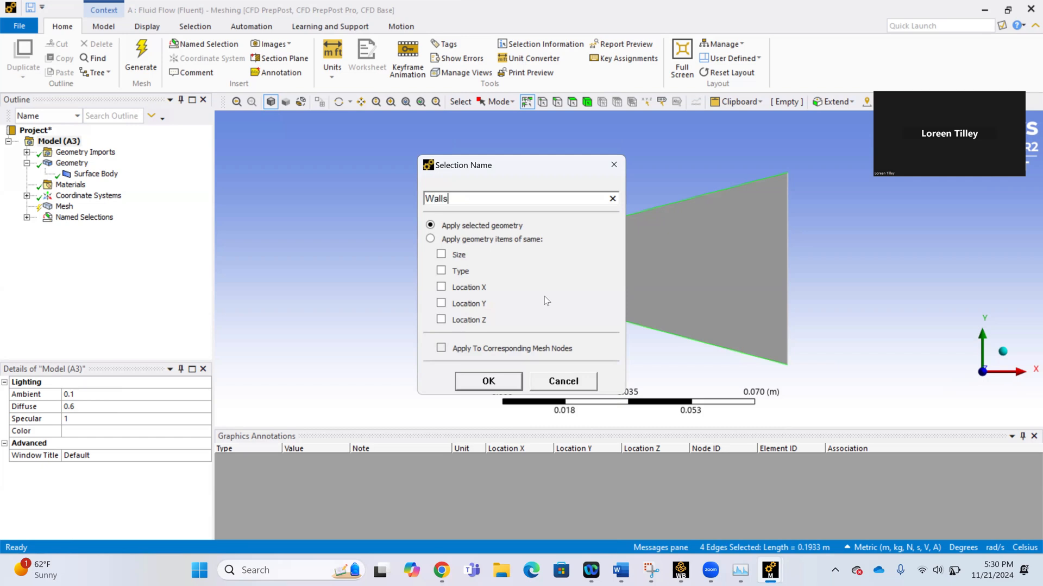
{"action": "left_click", "coordinate": [511, 376]}
{"action": "left_click", "coordinate": [481, 286]}
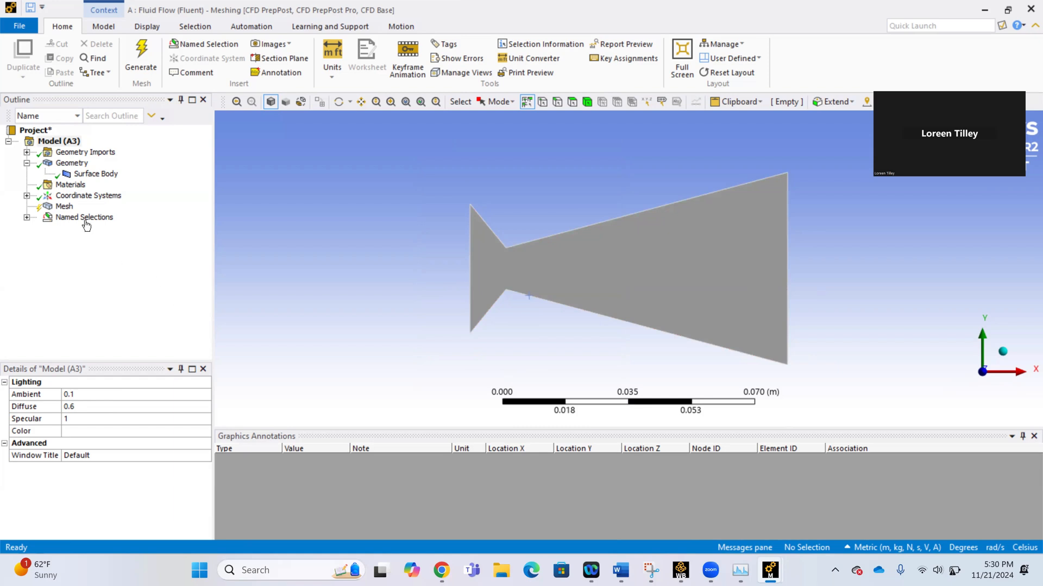
Insert a Method control under Mesh and scope it to the nozzle surface body.
{"action": "left_click", "coordinate": [67, 207]}
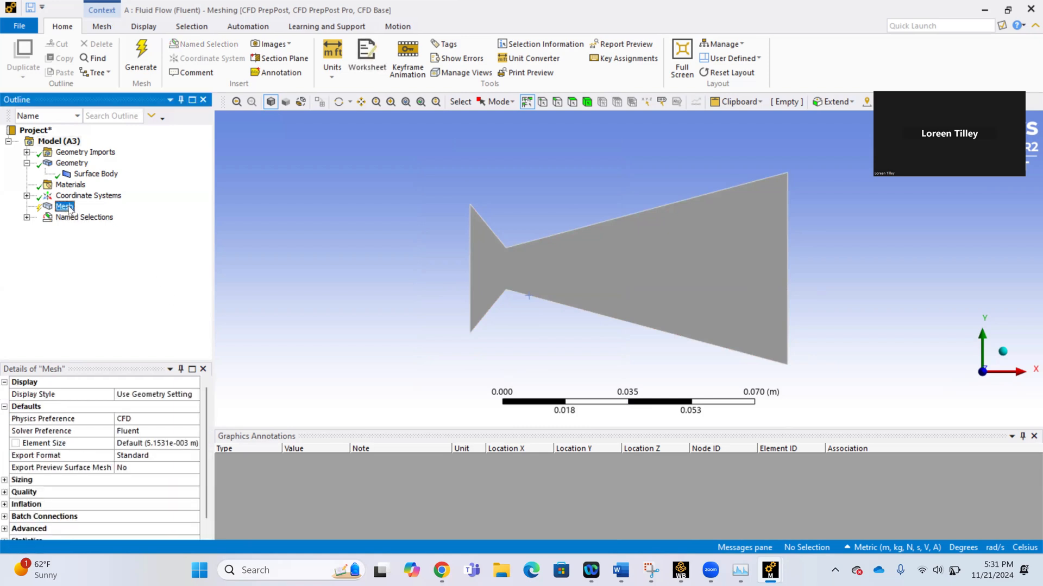
{"action": "right_click", "coordinate": [69, 210]}
{"action": "mouse_move", "coordinate": [116, 264]}
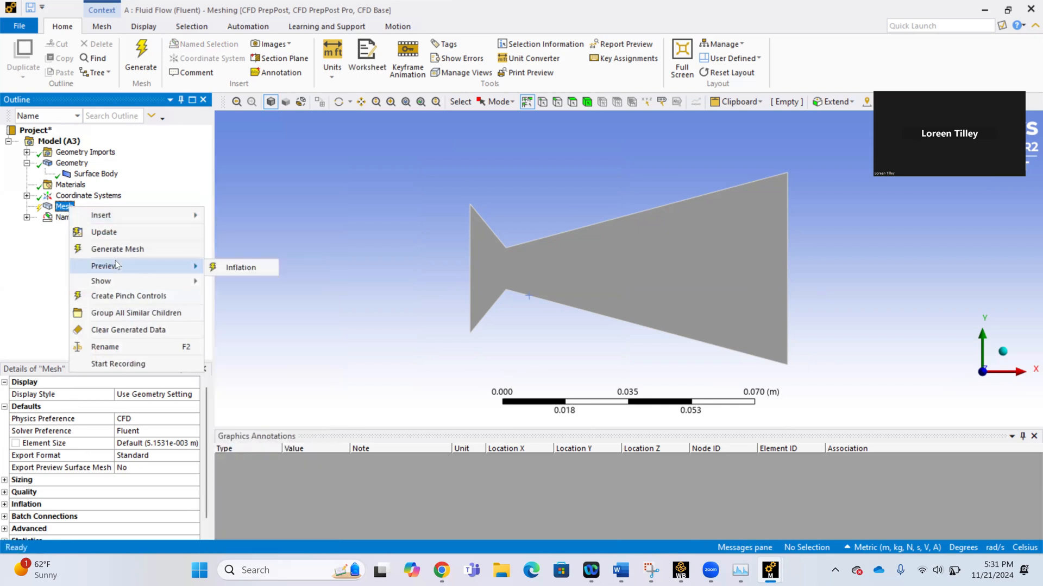
{"action": "mouse_move", "coordinate": [110, 219]}
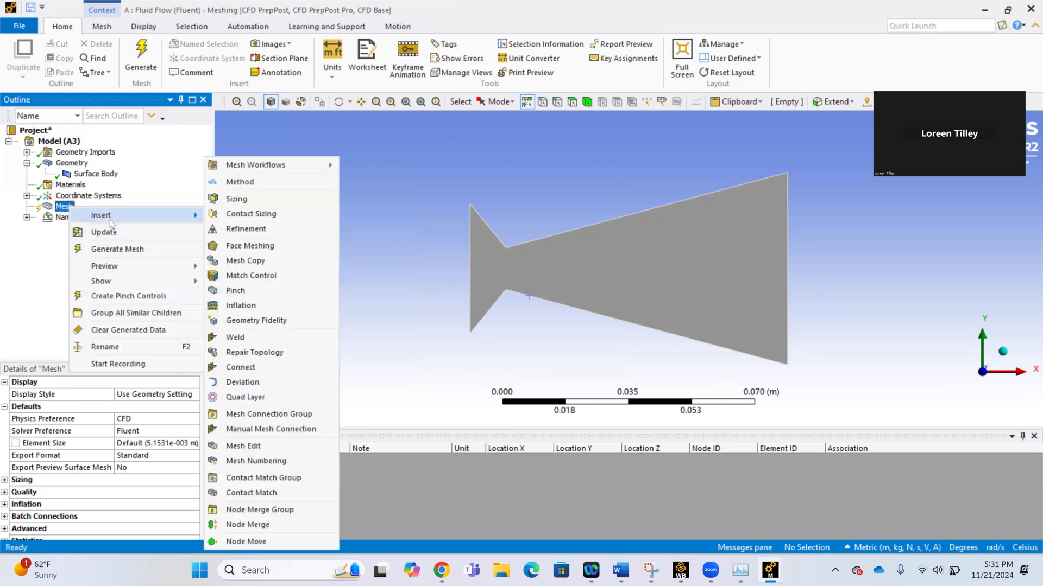
{"action": "left_click", "coordinate": [259, 187]}
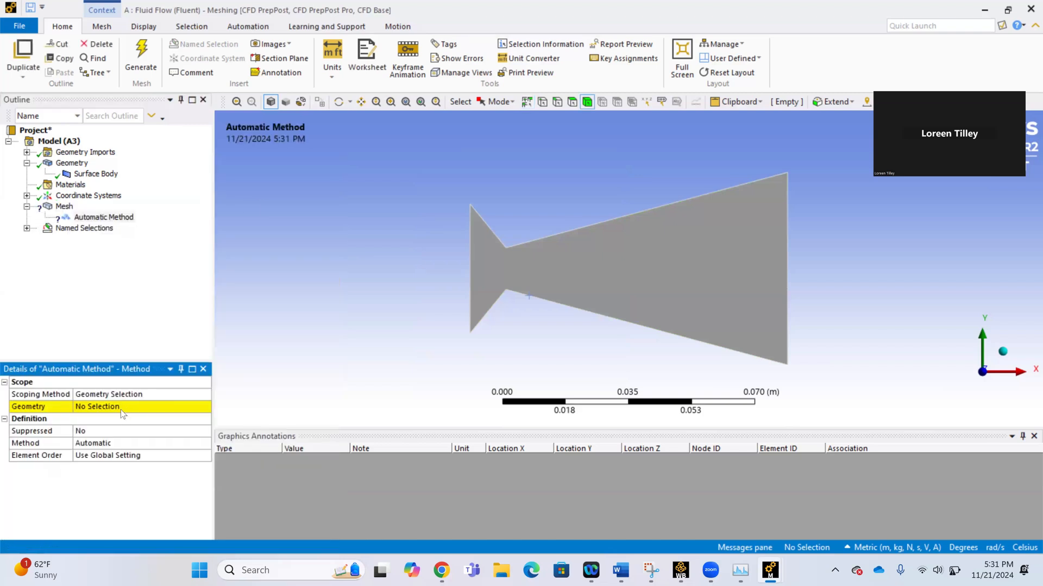
{"action": "left_click", "coordinate": [120, 409]}
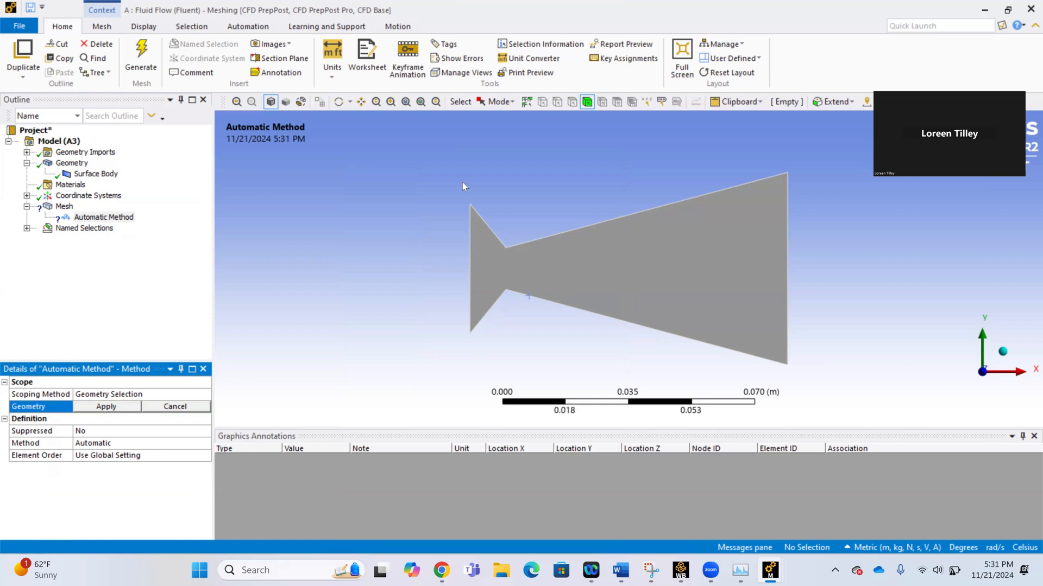
{"action": "left_click", "coordinate": [539, 256]}
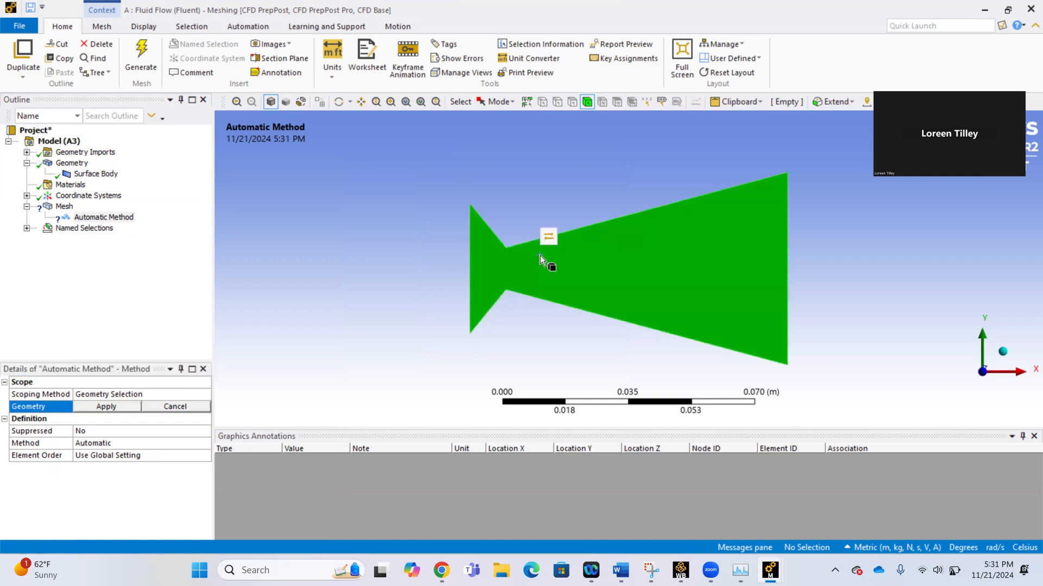
{"action": "left_click", "coordinate": [118, 408]}
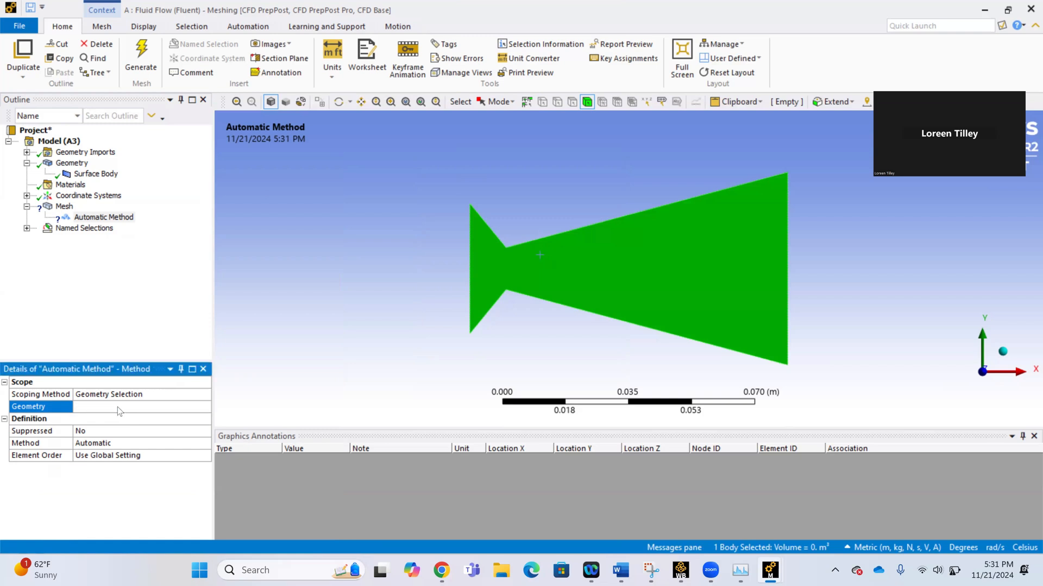
Set the inserted method to Triangles and generate the mesh.
{"action": "left_click", "coordinate": [107, 448]}
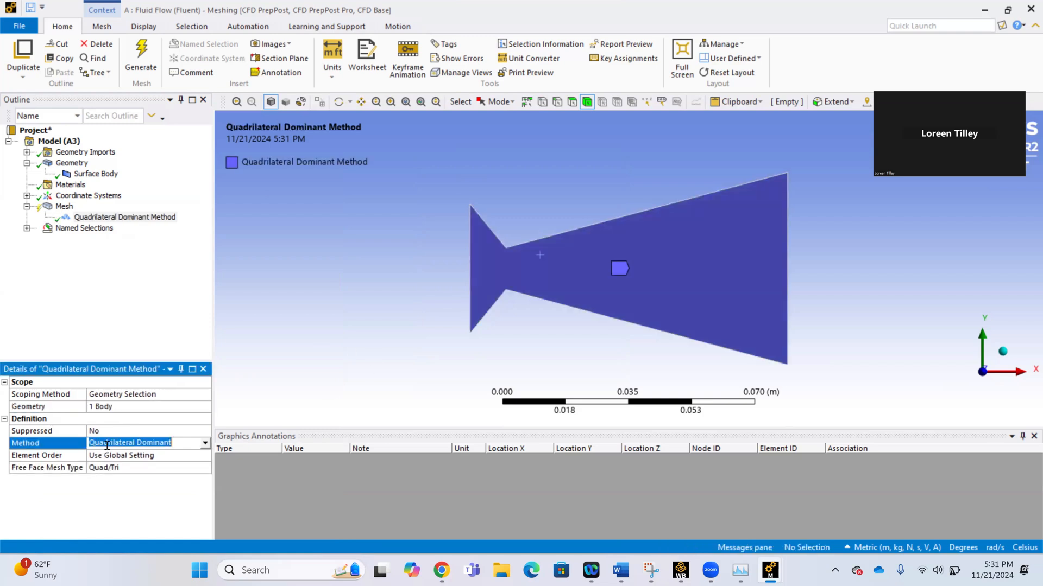
{"action": "left_click", "coordinate": [206, 443]}
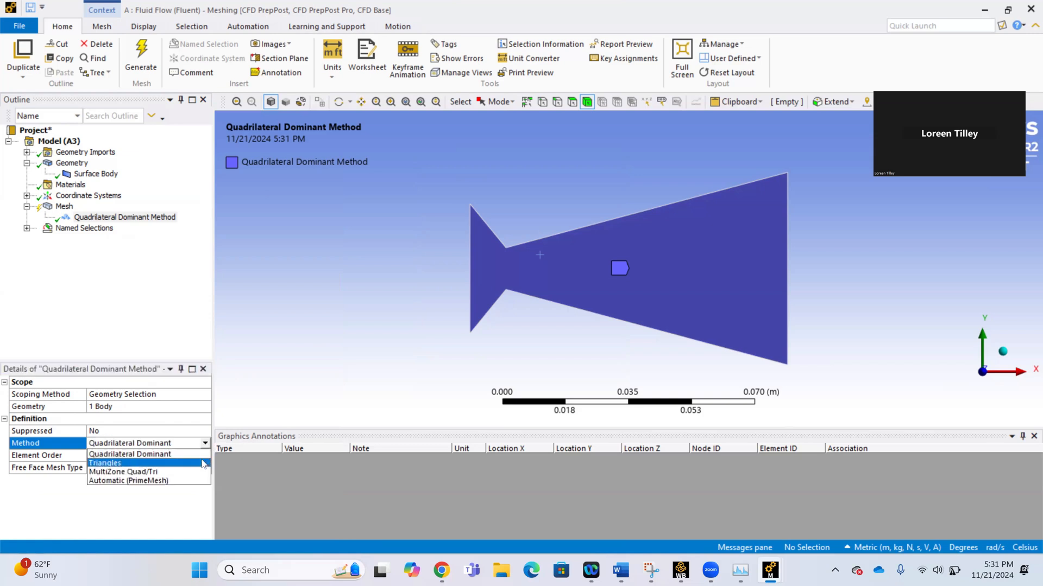
{"action": "left_click", "coordinate": [201, 459]}
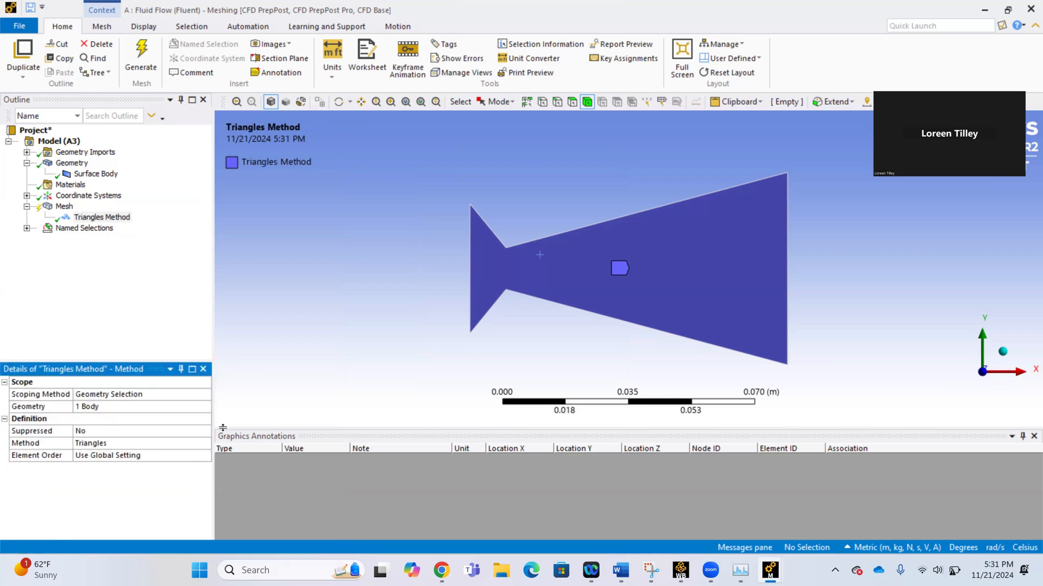
{"action": "left_click", "coordinate": [143, 65]}
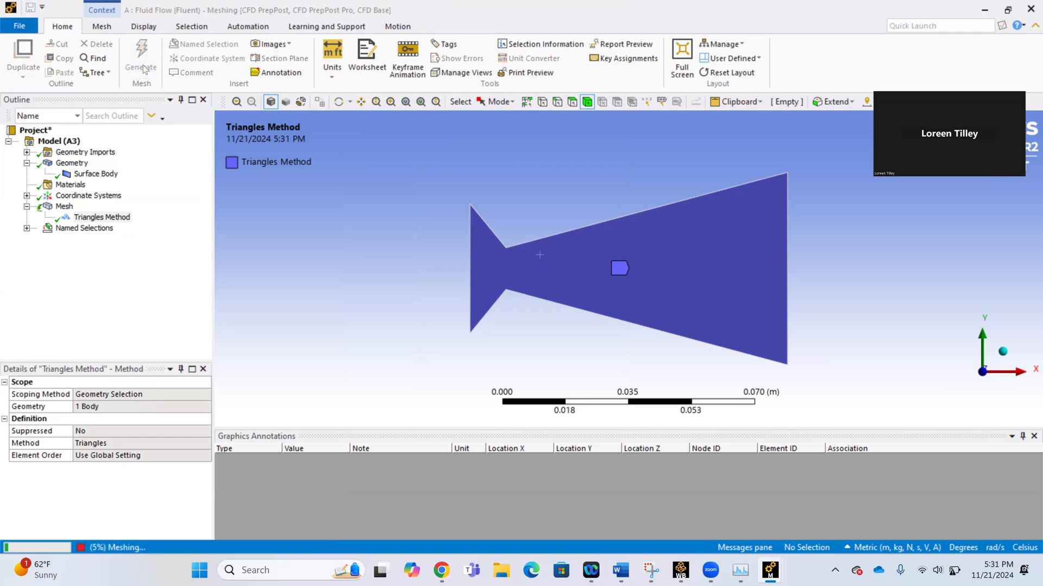
Set the global mesh element size to 0.0002 m.
{"action": "left_click", "coordinate": [64, 207]}
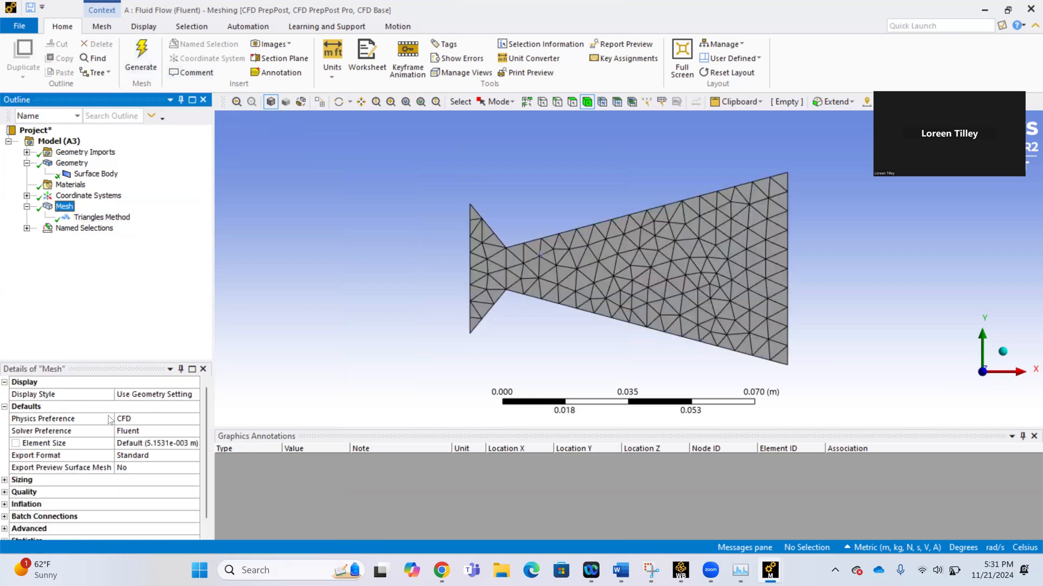
{"action": "left_click", "coordinate": [130, 444]}
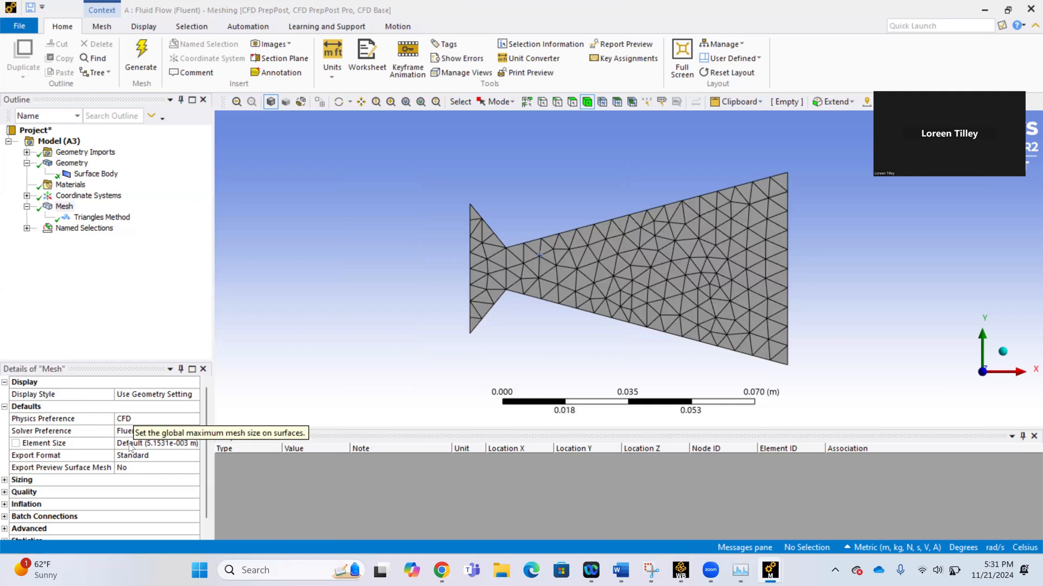
{"action": "left_click", "coordinate": [130, 444]}
{"action": "key", "text": "BackSpace"}
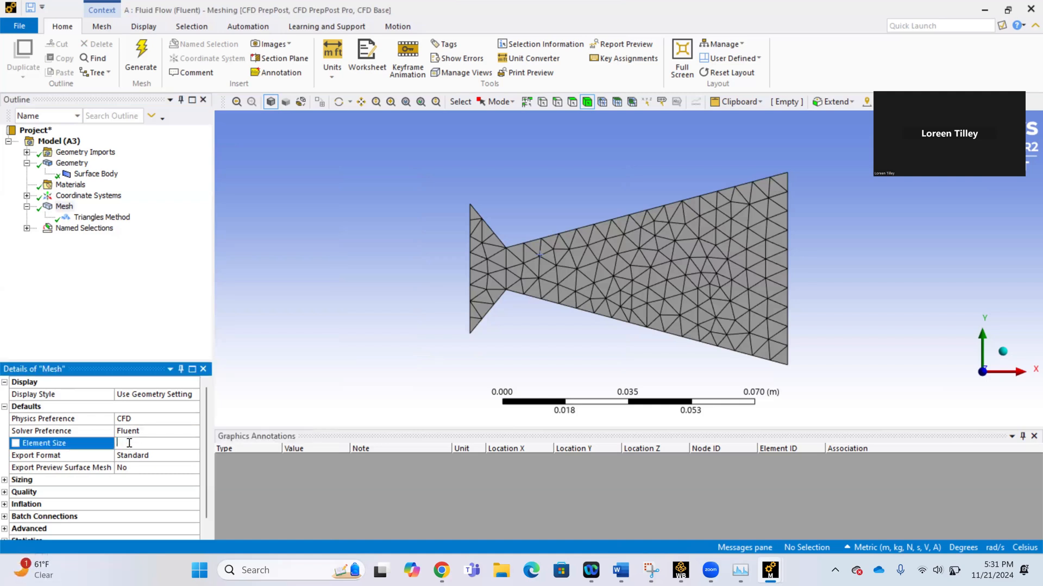
{"action": "type", "text": "0.0002"}
{"action": "key", "text": "Return"}
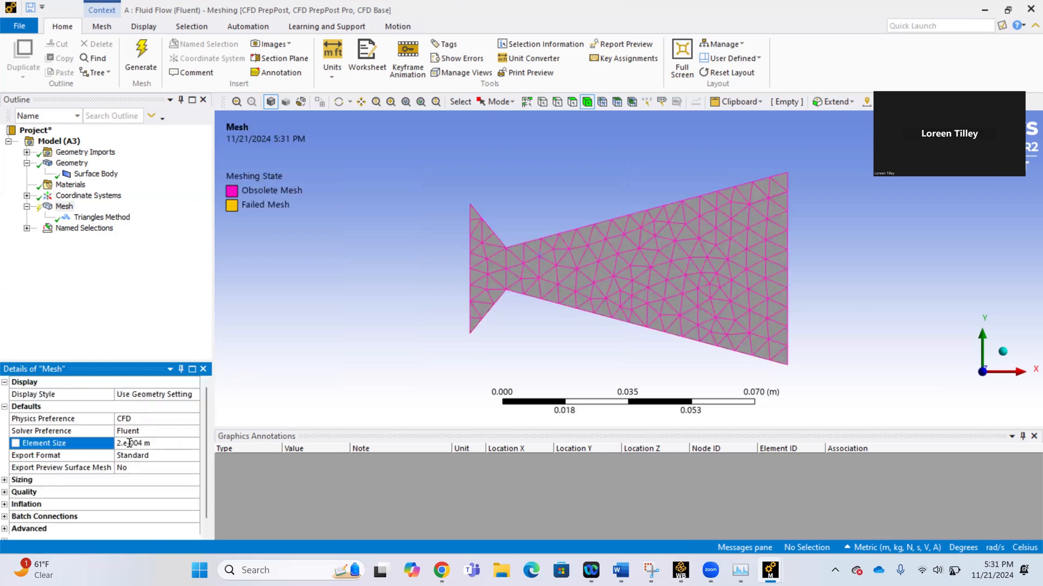
Regenerate the nozzle mesh with the new element size and examine its triangles up close.
{"action": "left_click", "coordinate": [151, 50]}
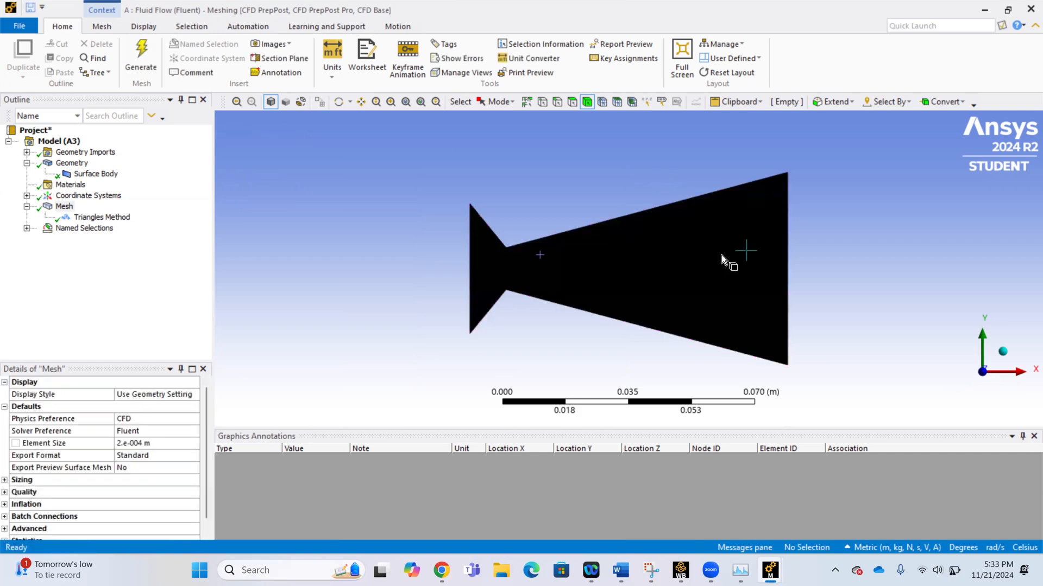
{"action": "scroll", "coordinate": [660, 282], "scroll_direction": "up", "scroll_amount": 1}
{"action": "scroll", "coordinate": [661, 282], "scroll_direction": "up", "scroll_amount": 3}
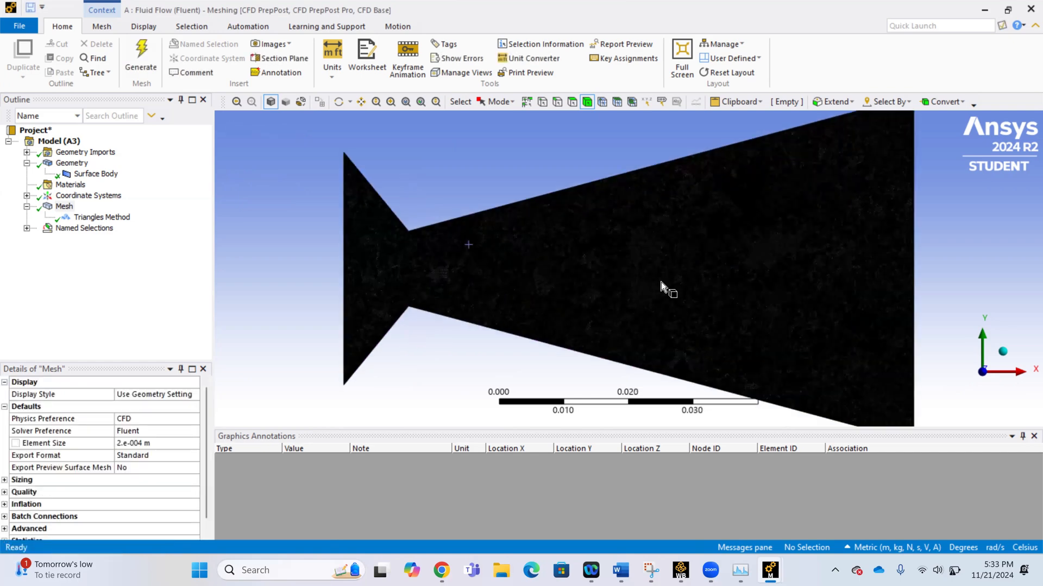
{"action": "scroll", "coordinate": [660, 282], "scroll_direction": "up", "scroll_amount": 3}
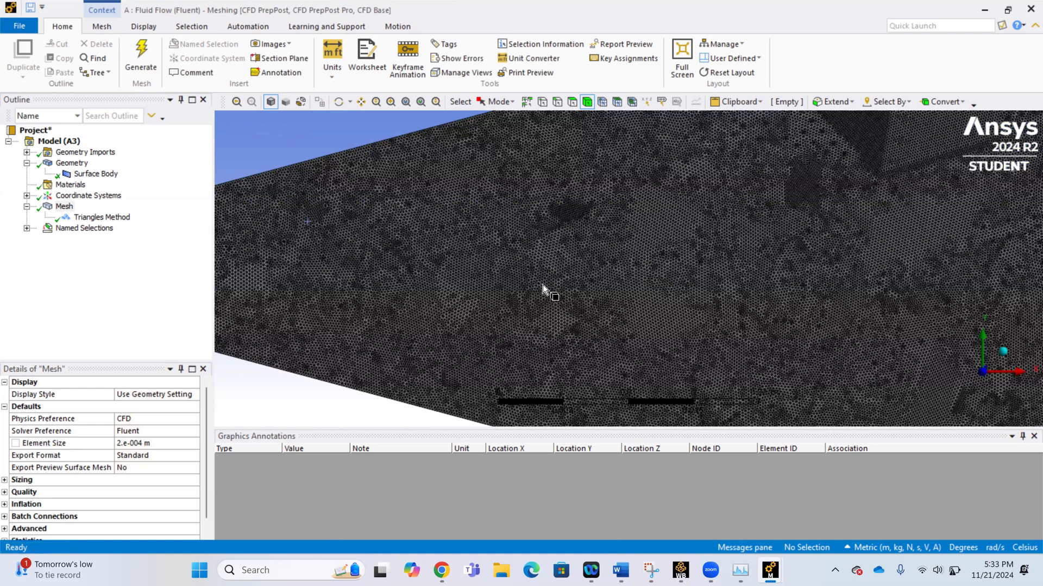
{"action": "key", "text": "F7"}
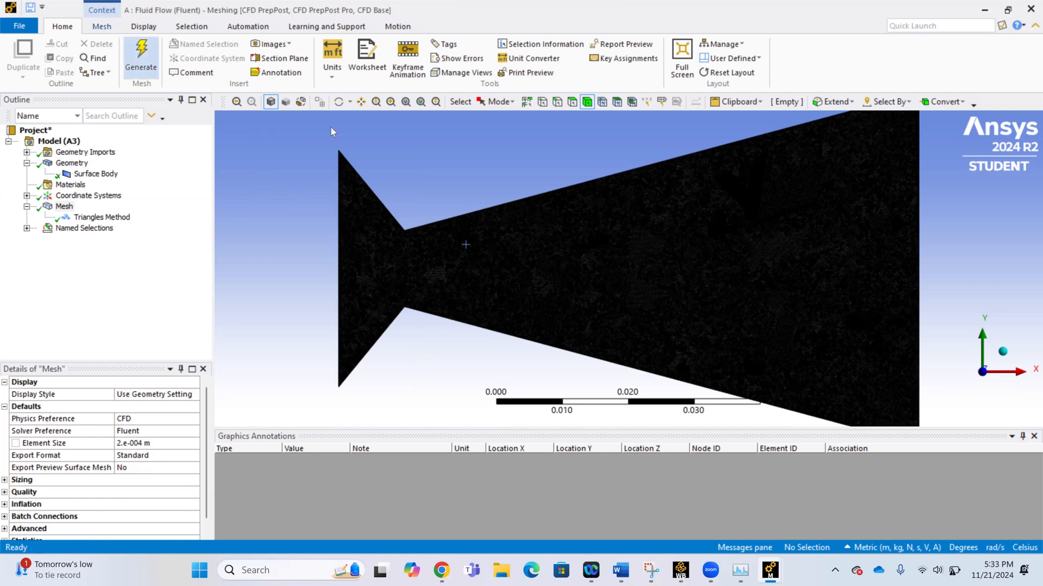
Switch to Workbench, open the Setup cell and start Fluent with 3 solver processes, allowing its network access through the firewall.
{"action": "left_click", "coordinate": [680, 570]}
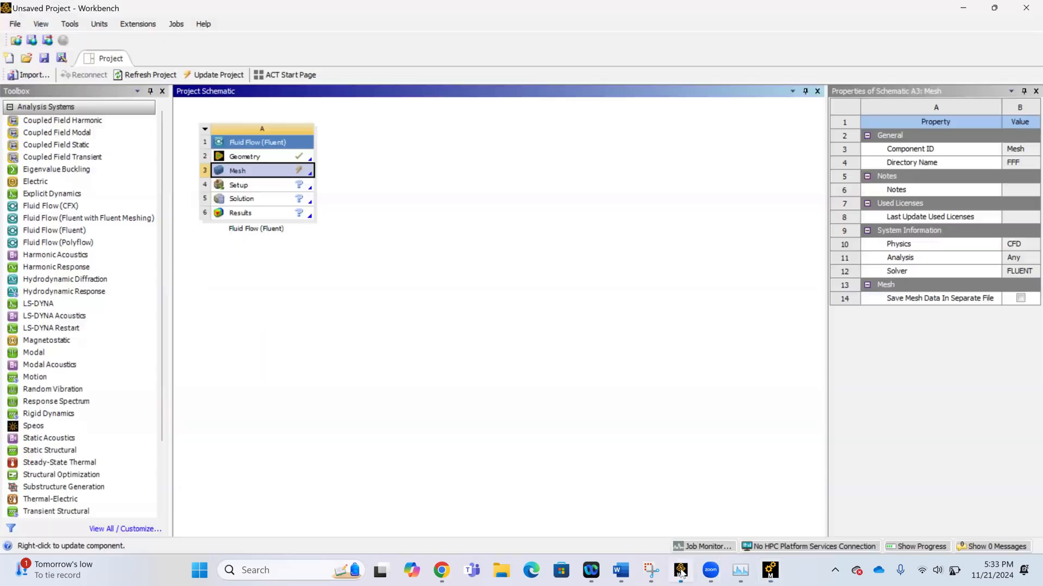
{"action": "double_click", "coordinate": [289, 184]}
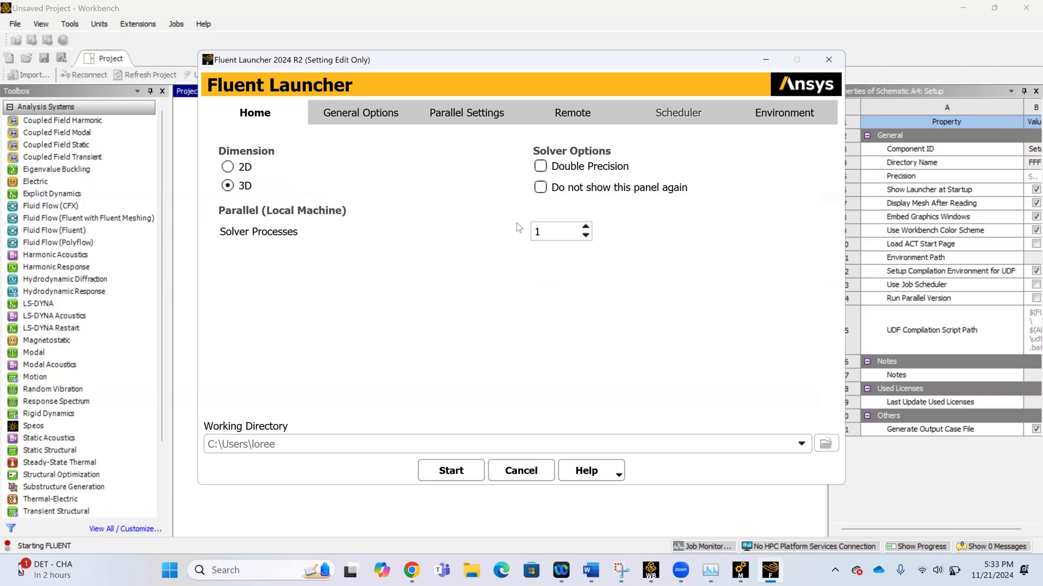
{"action": "left_click", "coordinate": [585, 227]}
{"action": "left_click", "coordinate": [585, 227]}
{"action": "left_click", "coordinate": [455, 471]}
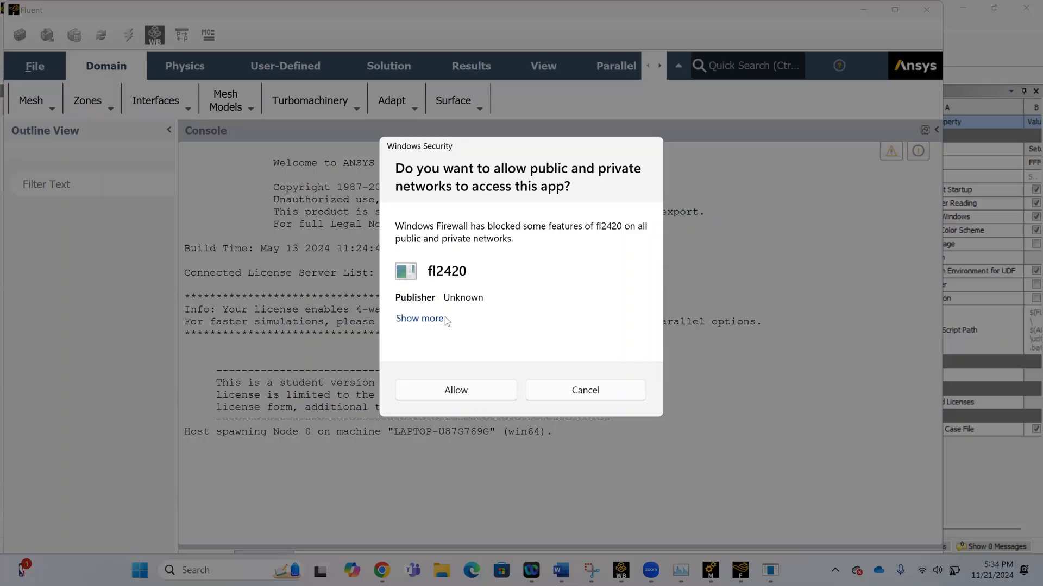
{"action": "left_click", "coordinate": [470, 393]}
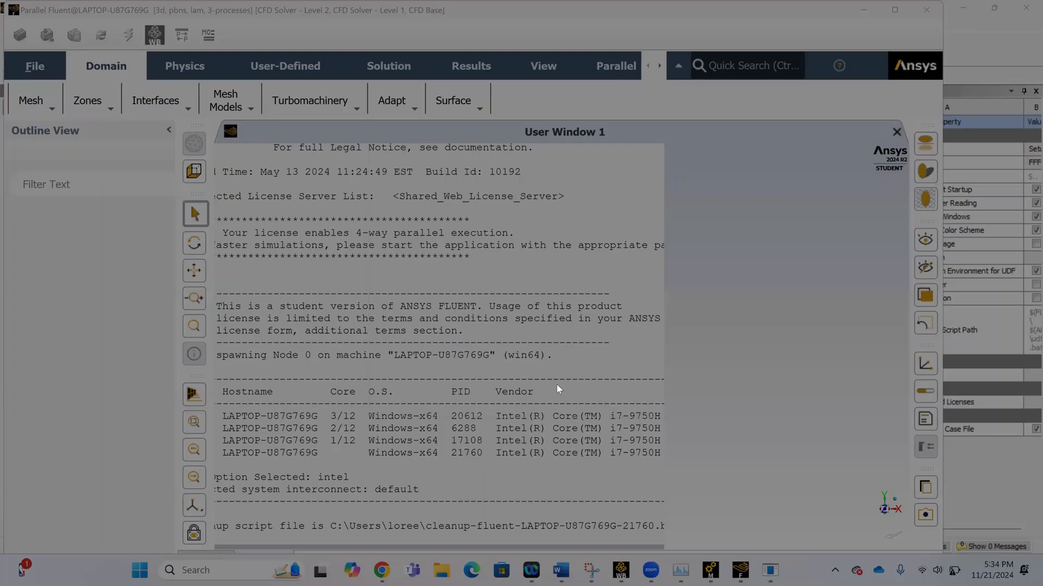
{"action": "left_click", "coordinate": [556, 384]}
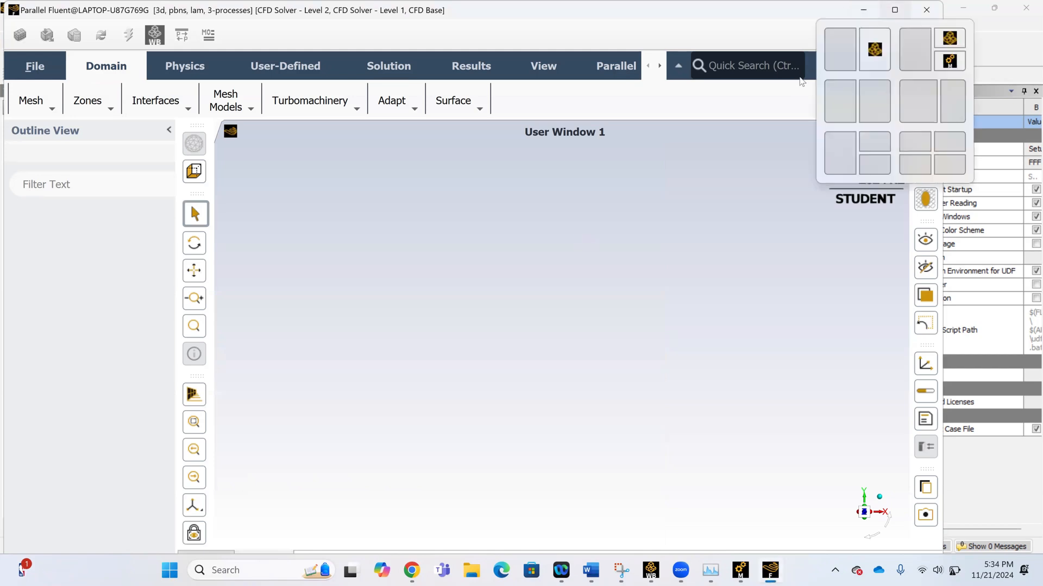
Maximize the Fluent window, check the console output and collapse the Task Page to enlarge the graphics area.
{"action": "left_click", "coordinate": [895, 9]}
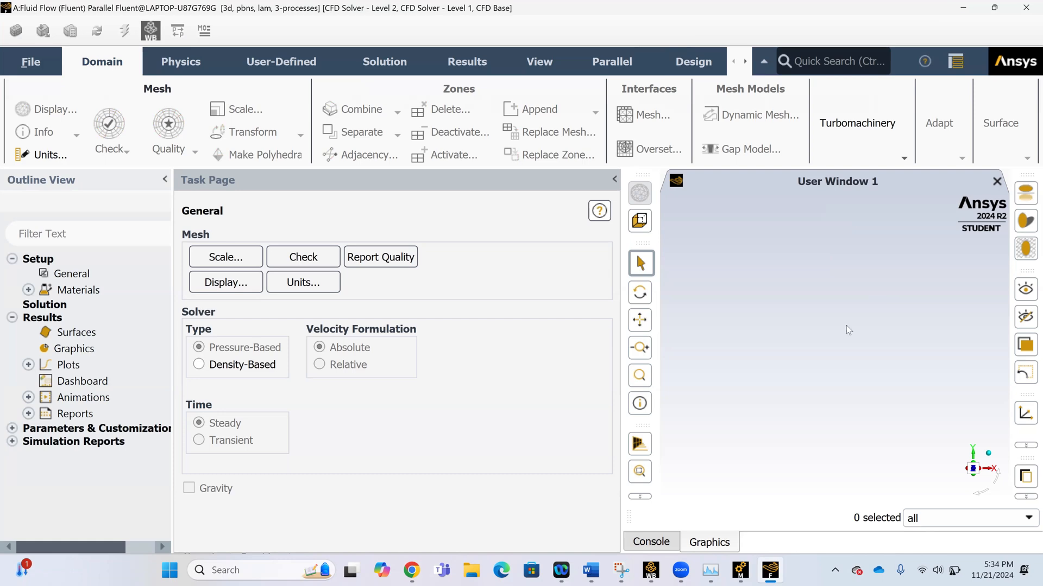
{"action": "left_click", "coordinate": [664, 541]}
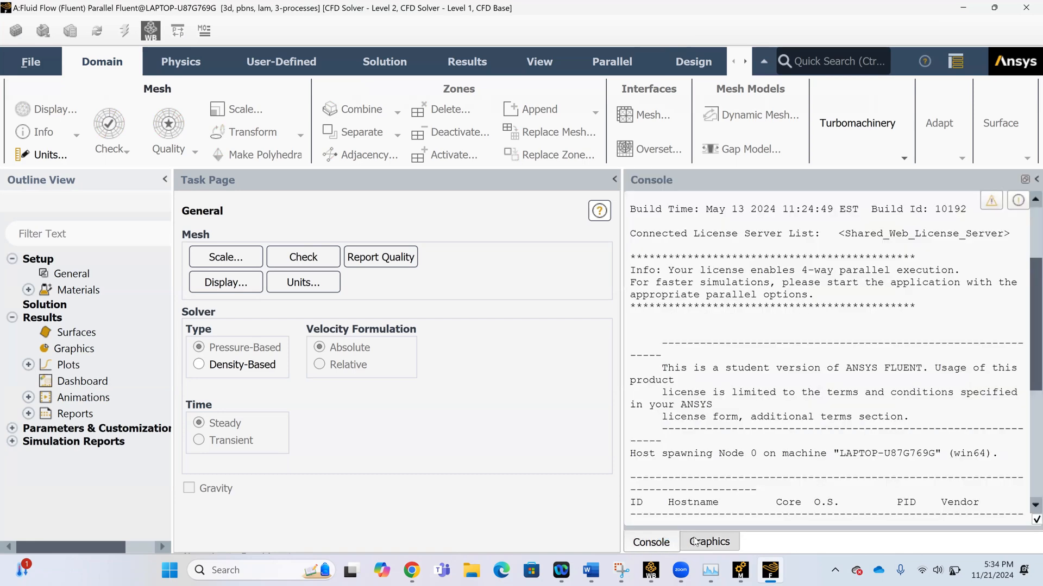
{"action": "left_click", "coordinate": [694, 541]}
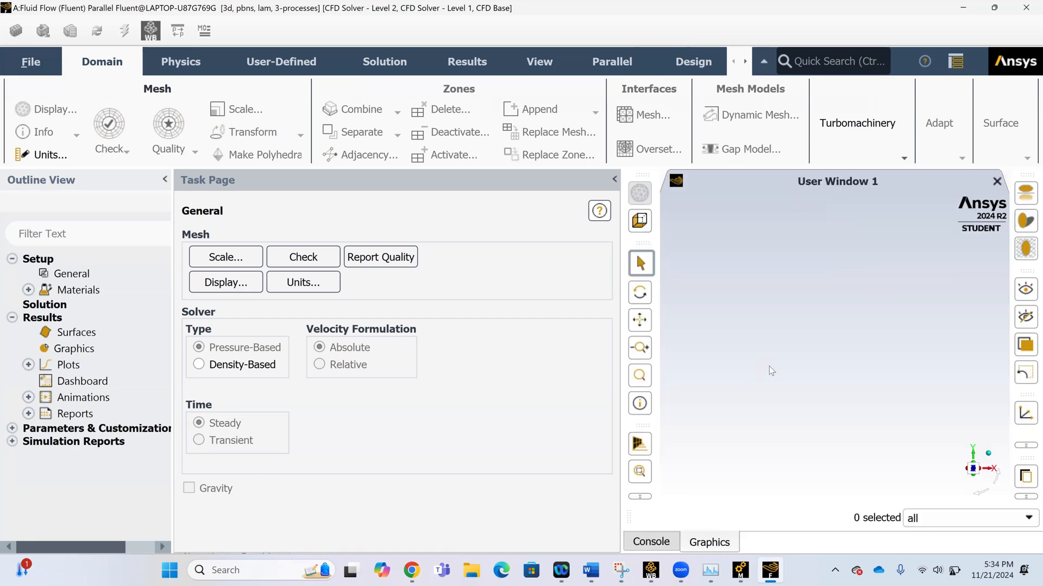
{"action": "left_click", "coordinate": [614, 179]}
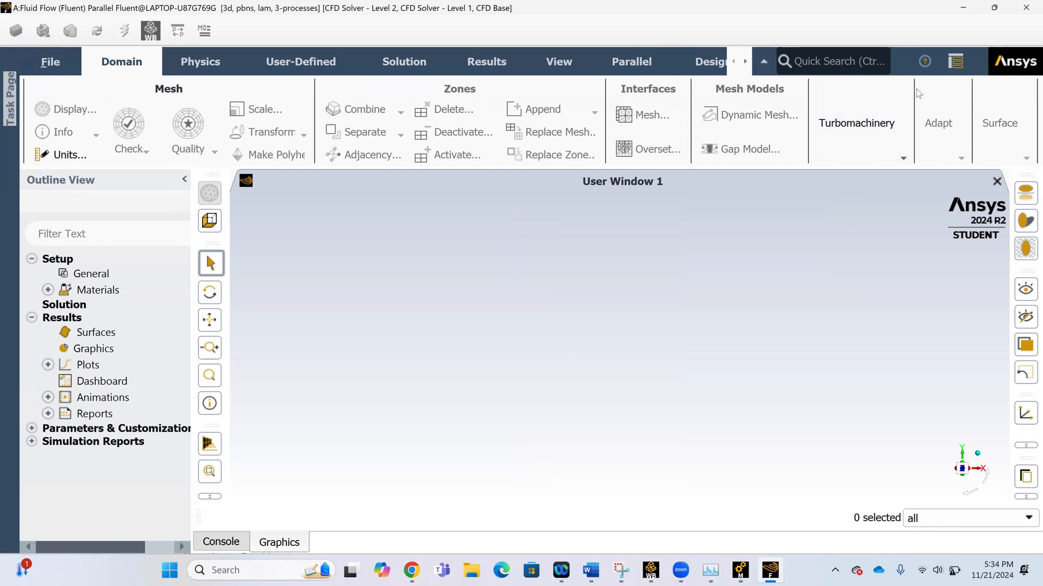
Close the Fluent session and update the Mesh cell of the Fluid Flow system in Workbench.
{"action": "left_click", "coordinate": [1027, 10]}
{"action": "left_click", "coordinate": [536, 307]}
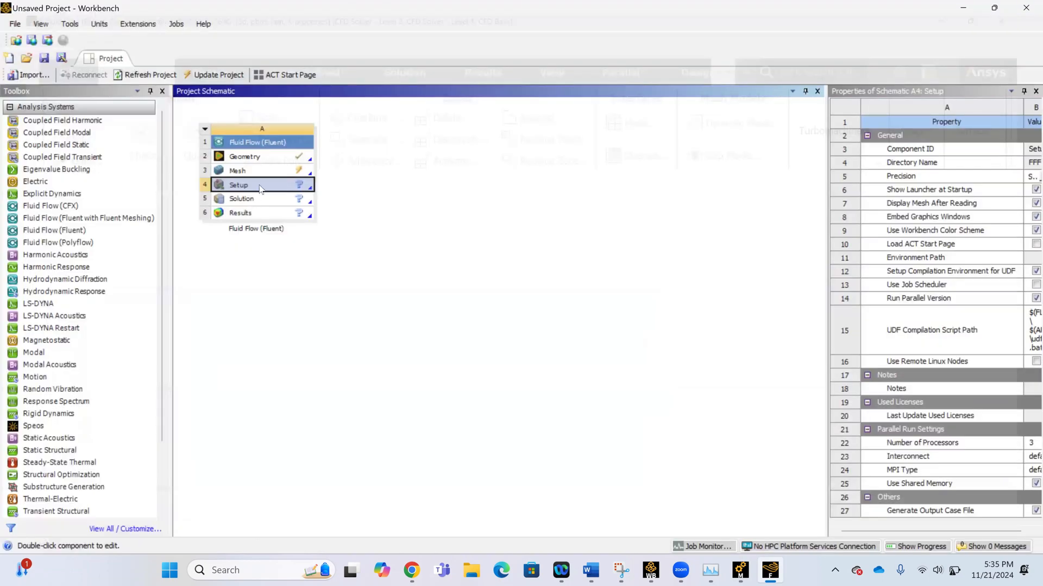
{"action": "double_click", "coordinate": [260, 188]}
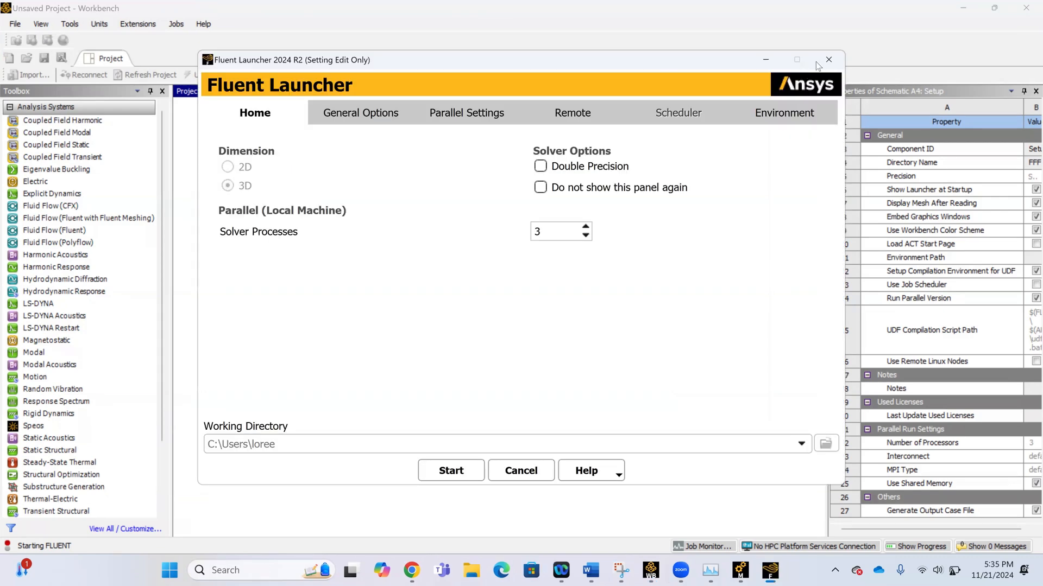
{"action": "left_click", "coordinate": [829, 59]}
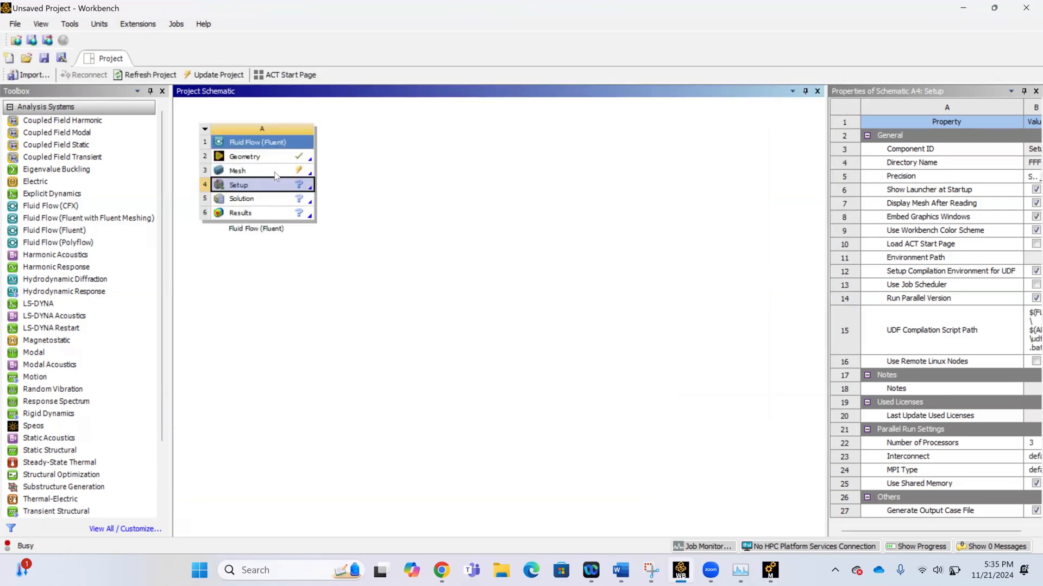
{"action": "right_click", "coordinate": [274, 171]}
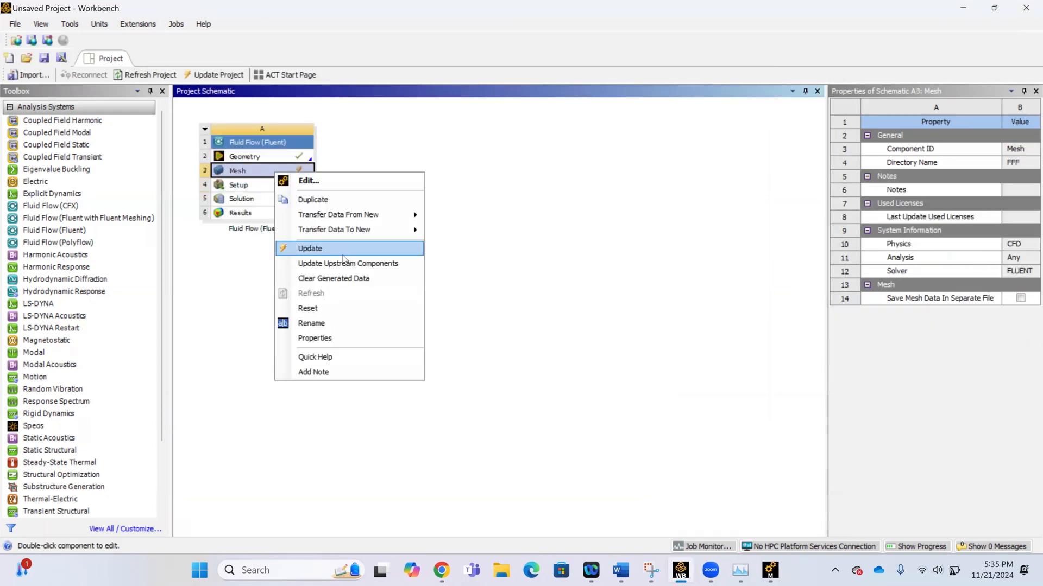
{"action": "left_click", "coordinate": [342, 255]}
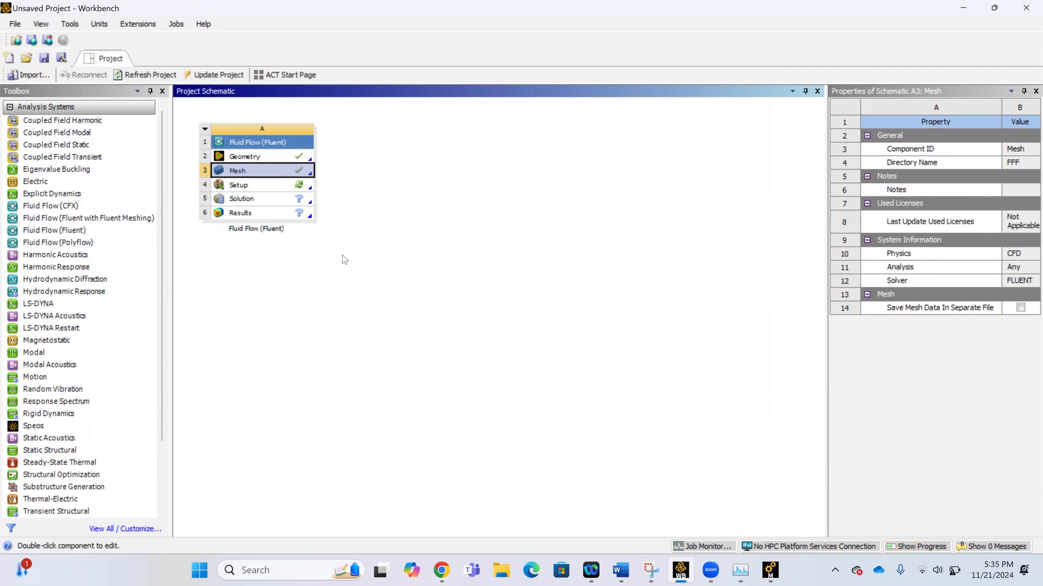
Open the Setup cell and start Fluent in 2D with 3 solver processes.
{"action": "left_click", "coordinate": [266, 185]}
{"action": "double_click", "coordinate": [266, 186]}
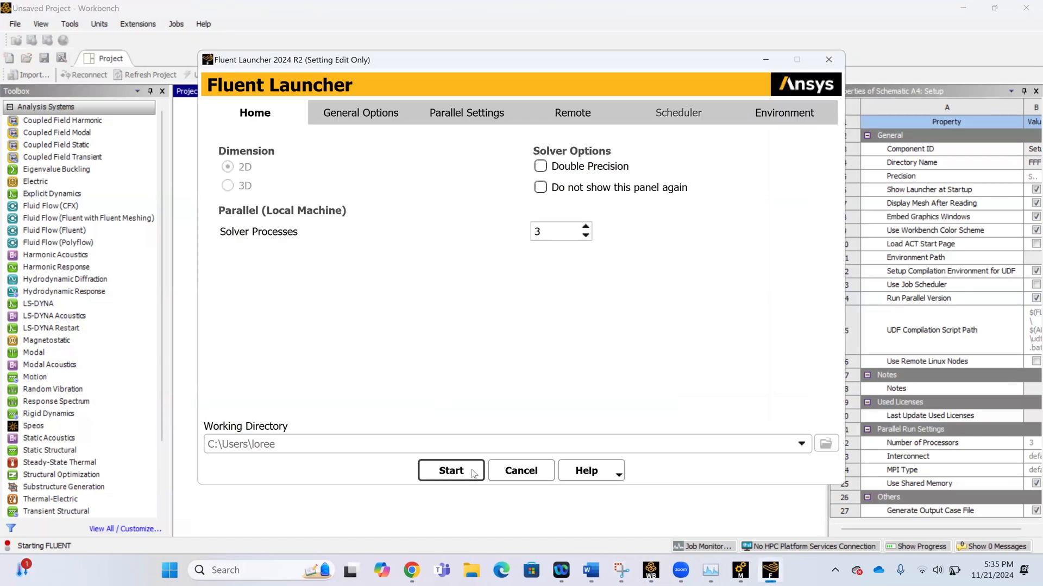
{"action": "left_click", "coordinate": [473, 472]}
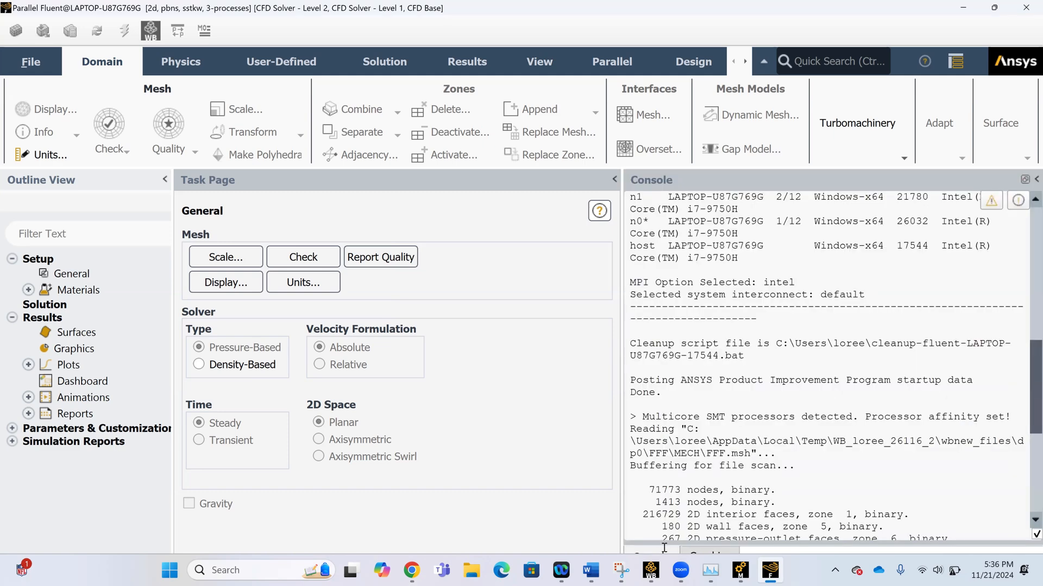
Bring up the graphics view in Fluent and examine the nozzle mesh at its inlet and outlet edges.
{"action": "left_click", "coordinate": [663, 547]}
{"action": "left_click", "coordinate": [693, 548]}
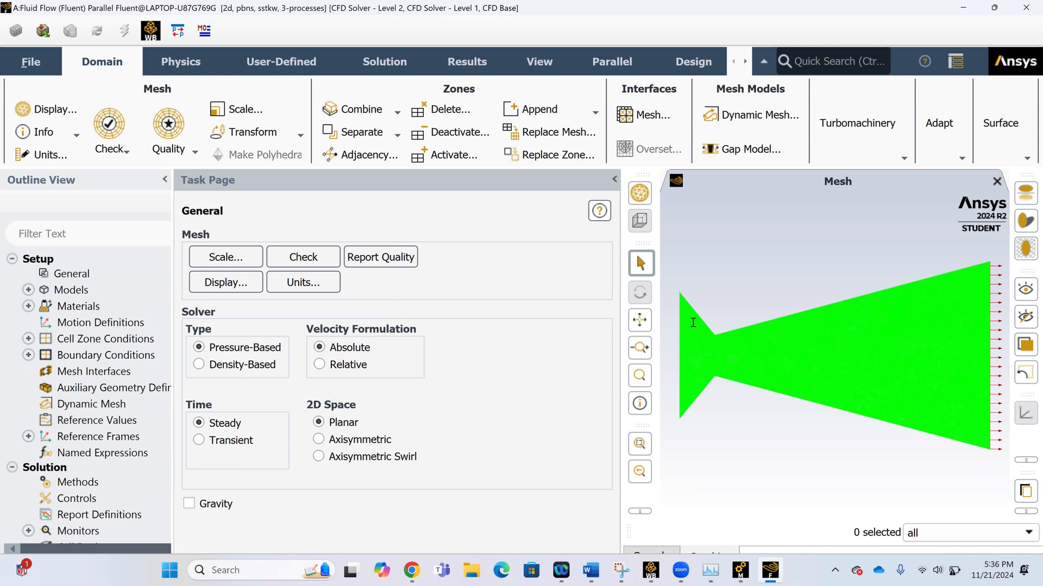
{"action": "scroll", "coordinate": [689, 339], "scroll_direction": "up", "scroll_amount": 2}
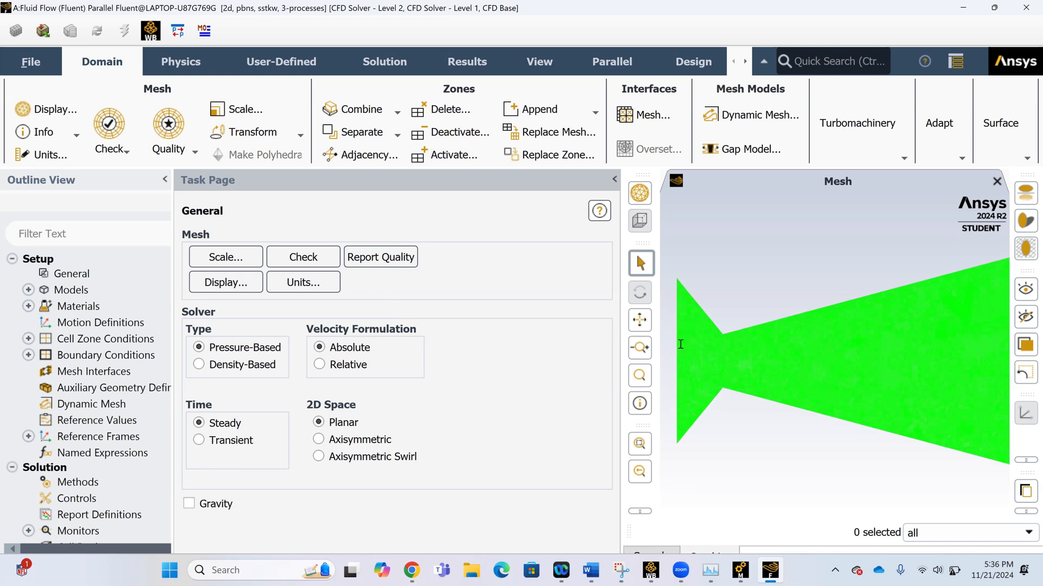
{"action": "scroll", "coordinate": [673, 337], "scroll_direction": "down", "scroll_amount": 3}
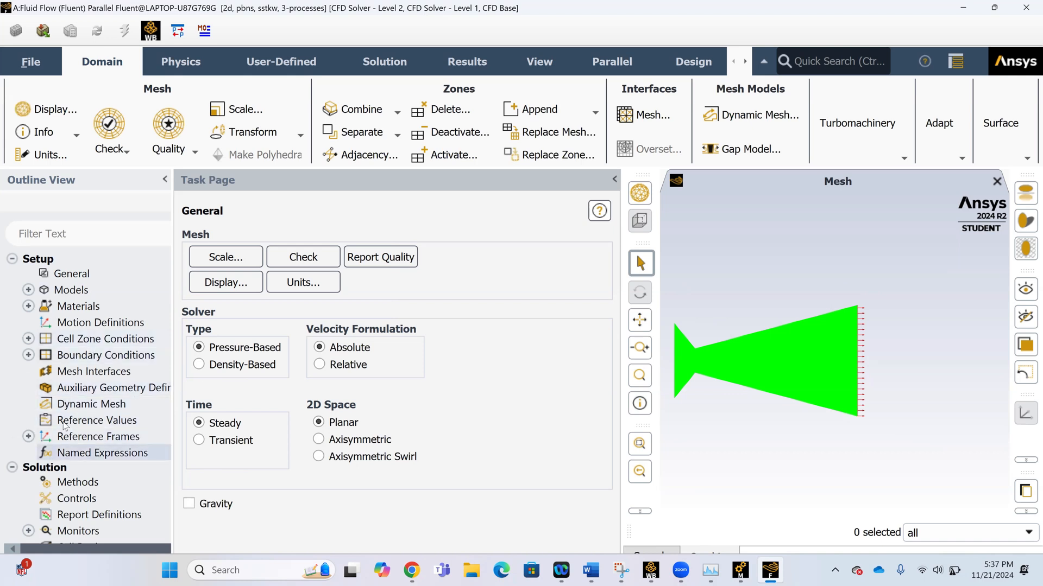
{"action": "left_click", "coordinate": [64, 452]}
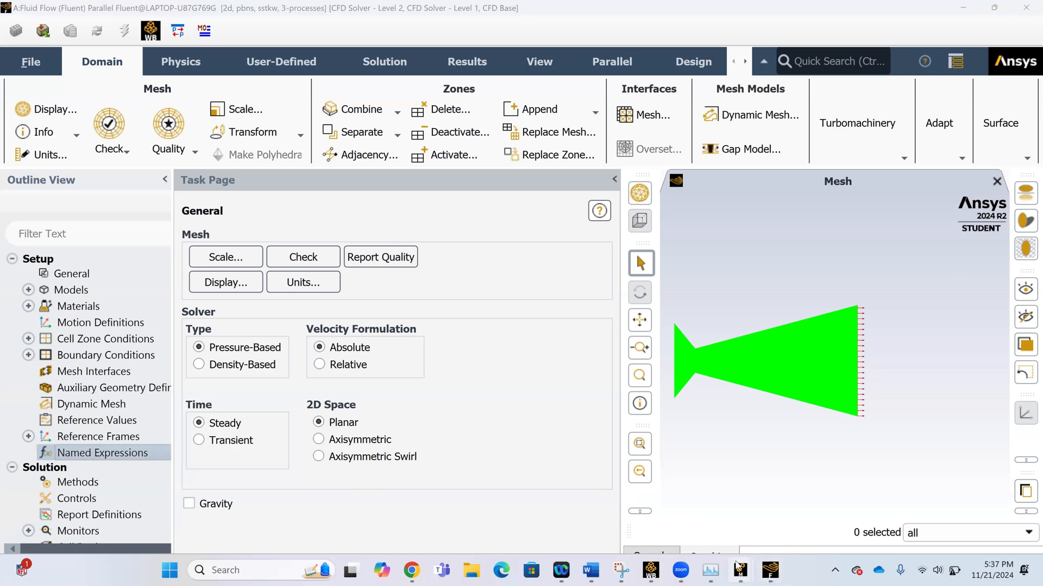
Switch to Meshing and rename the named selection "inner" as "inlet".
{"action": "mouse_move", "coordinate": [740, 569]}
{"action": "left_click", "coordinate": [788, 501]}
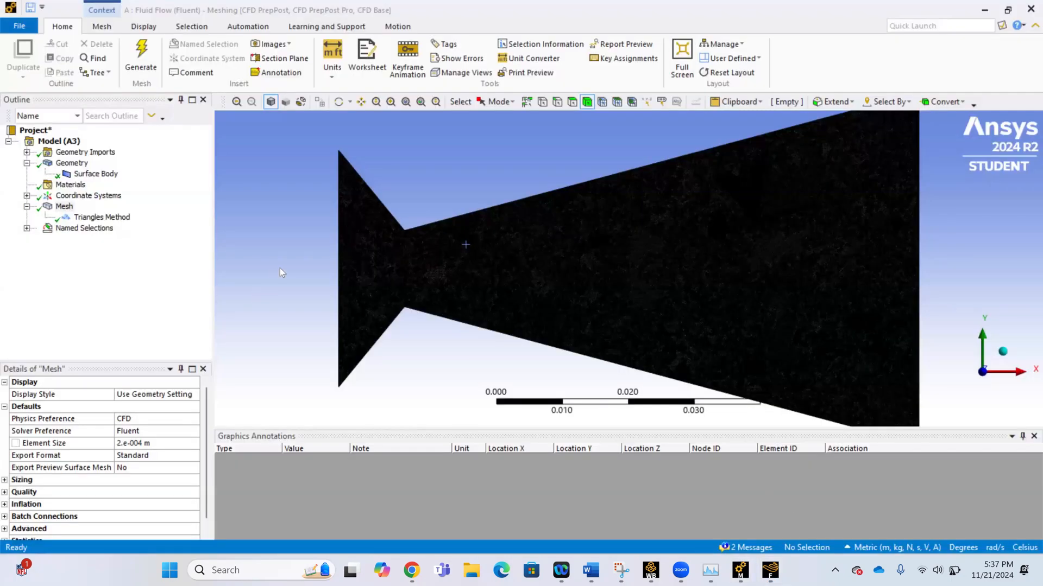
{"action": "left_click", "coordinate": [27, 228]}
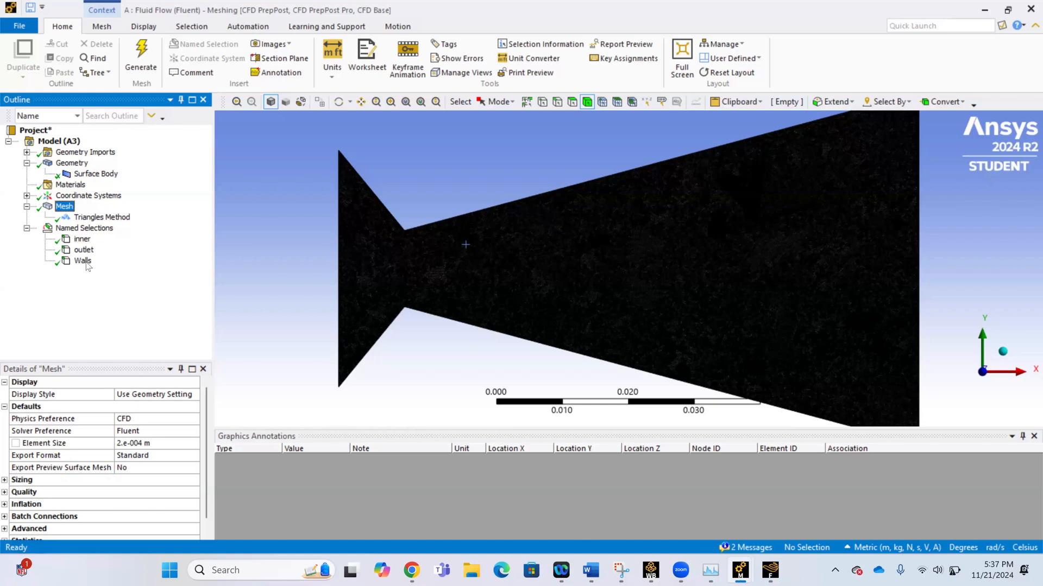
{"action": "left_click", "coordinate": [82, 240]}
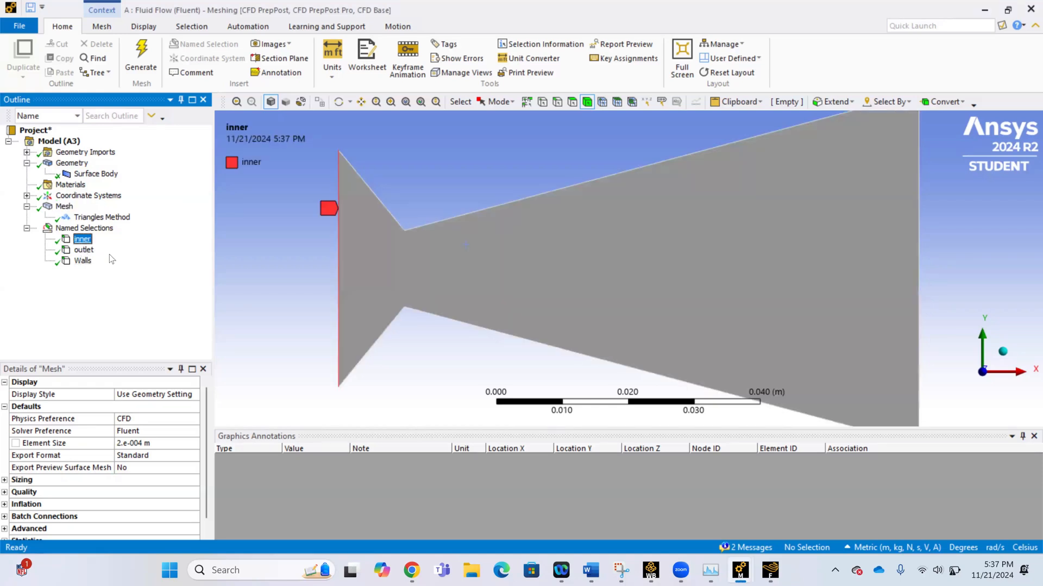
{"action": "right_click", "coordinate": [81, 242]}
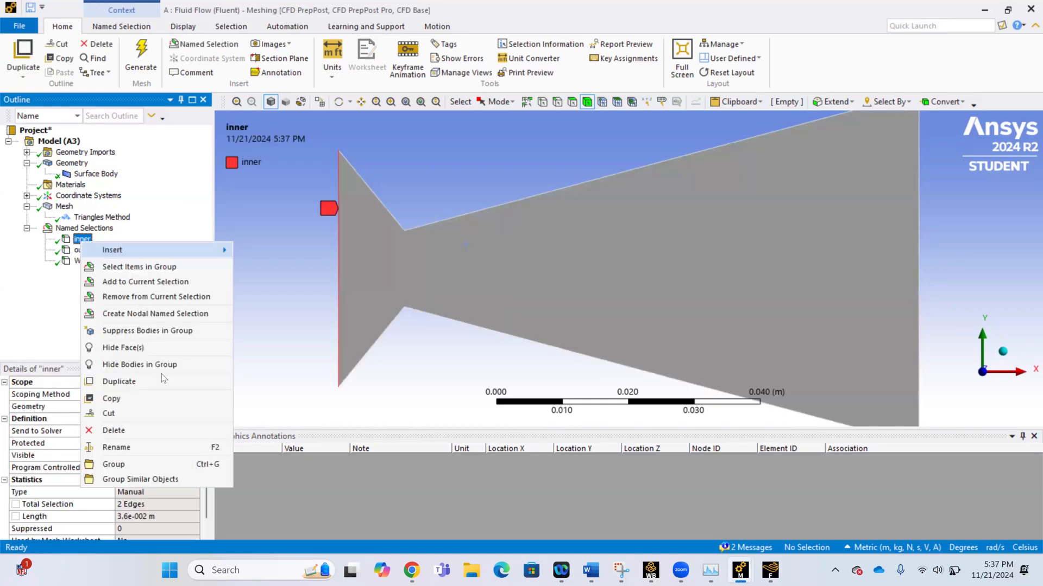
{"action": "left_click", "coordinate": [158, 448]}
{"action": "type", "text": "inlet"}
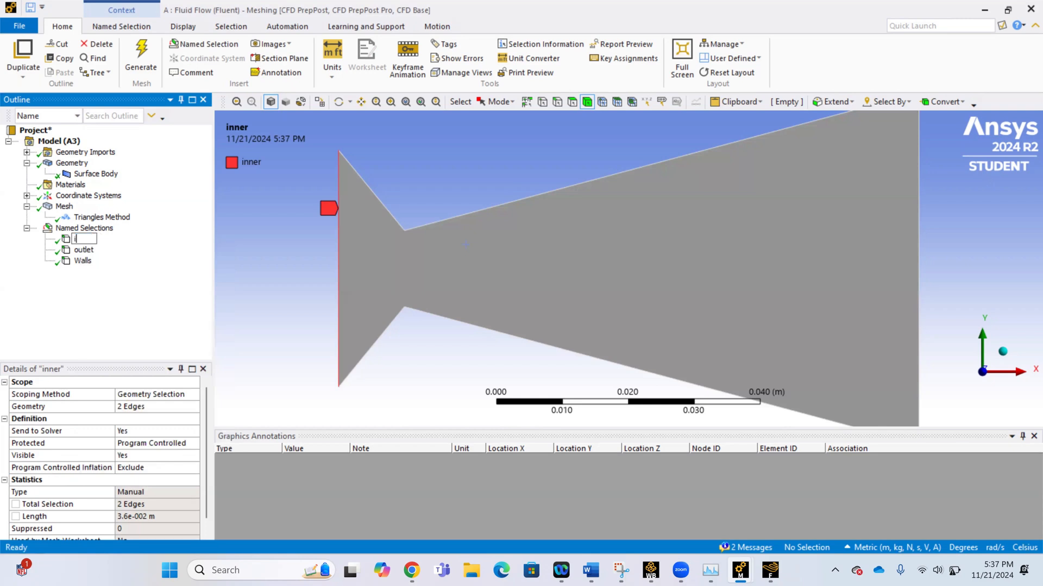
{"action": "key", "text": "Return"}
Switch to Workbench, update the Mesh cell and refresh the Setup cell with the renamed selection.
{"action": "left_click", "coordinate": [650, 572]}
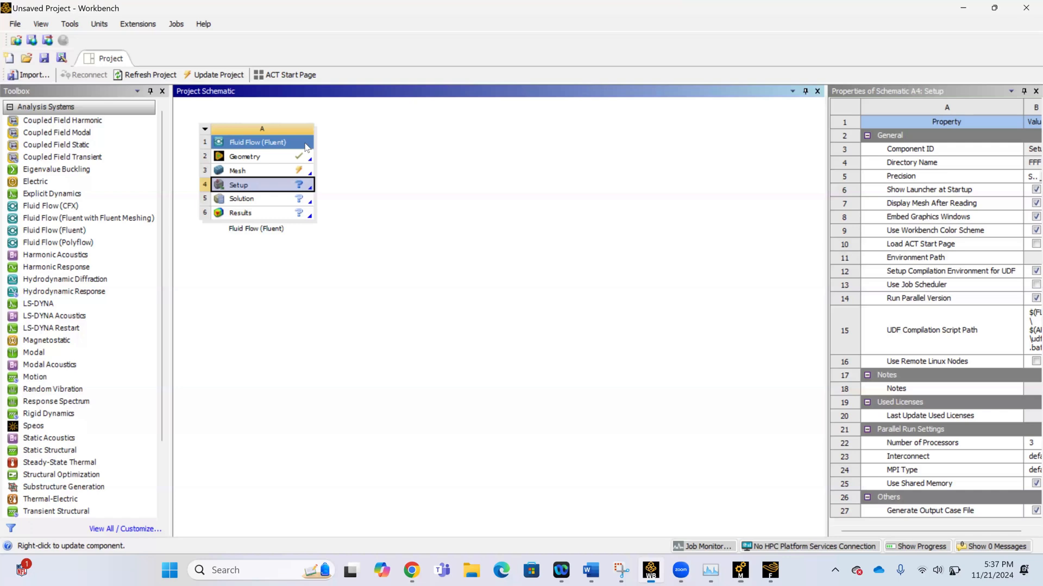
{"action": "right_click", "coordinate": [283, 171]}
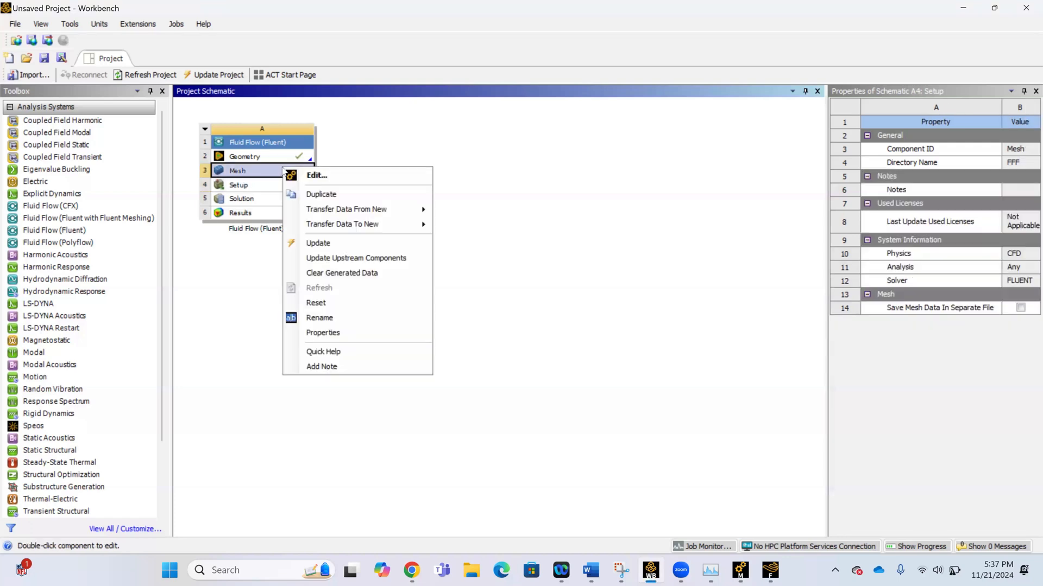
{"action": "left_click", "coordinate": [318, 243]}
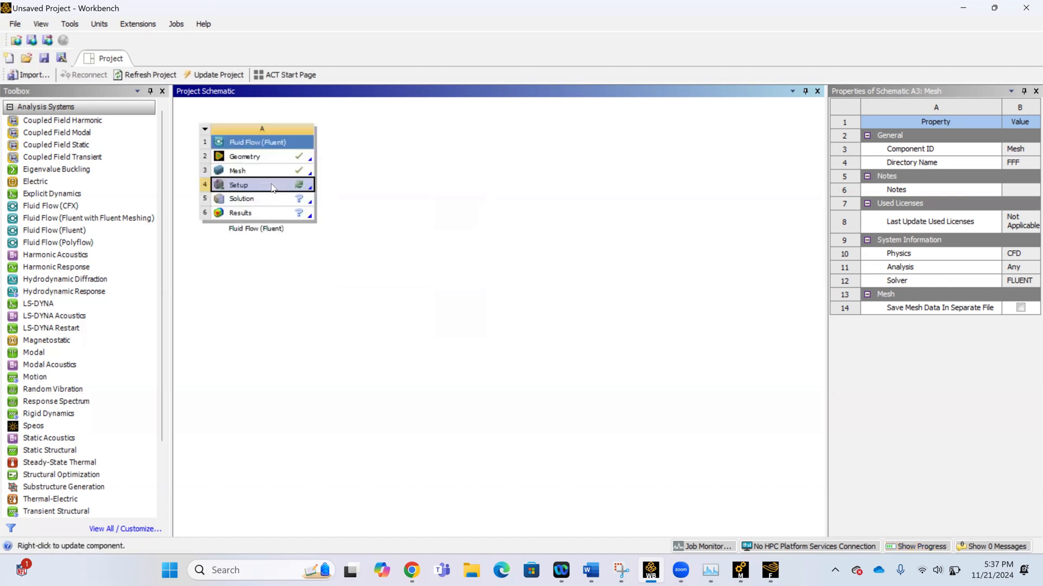
{"action": "right_click", "coordinate": [260, 186]}
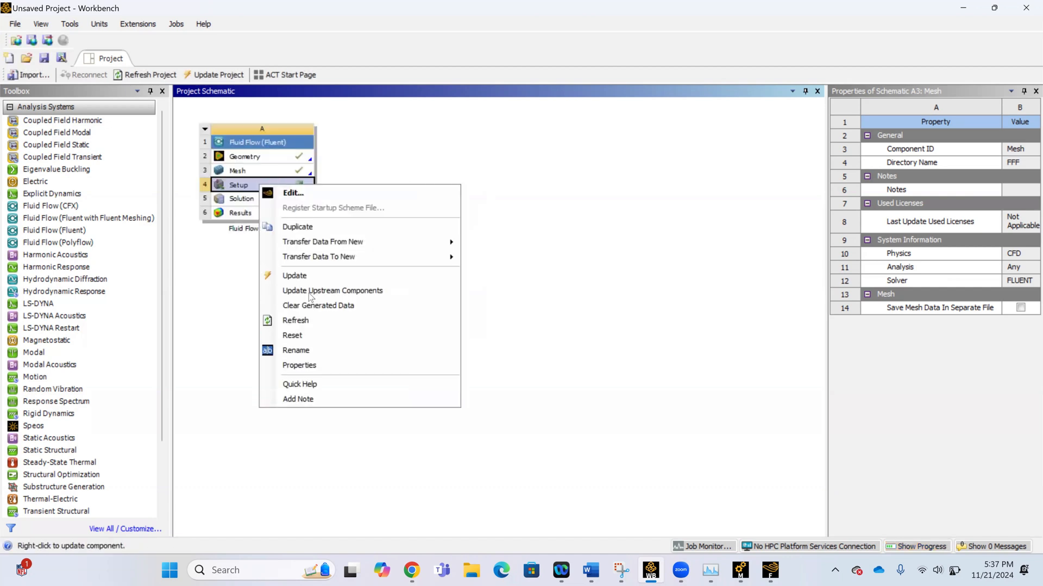
{"action": "left_click", "coordinate": [309, 320]}
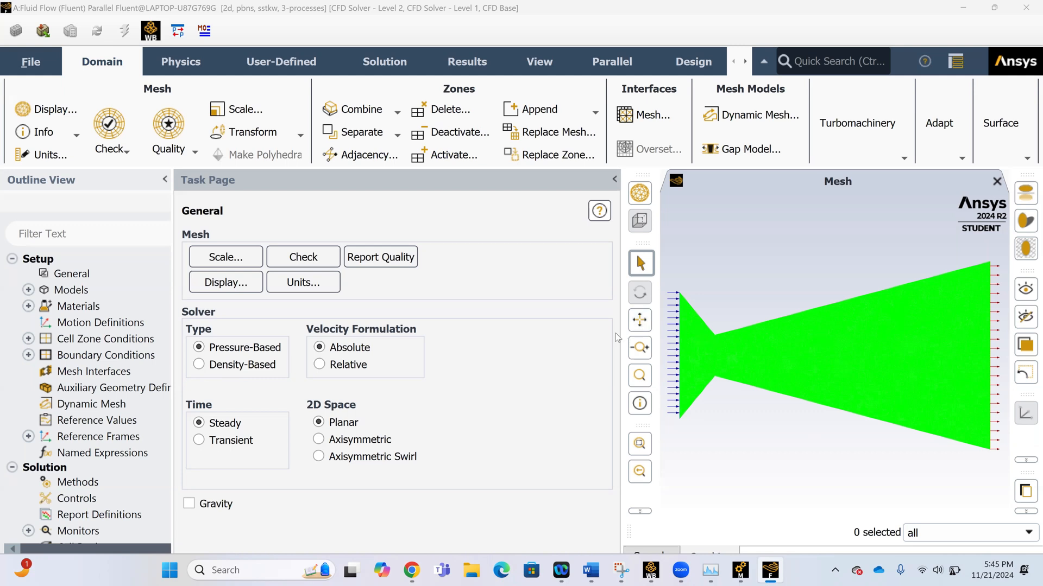
Set the solver type to Density-Based and enable the Energy Equation.
{"action": "left_click", "coordinate": [96, 270]}
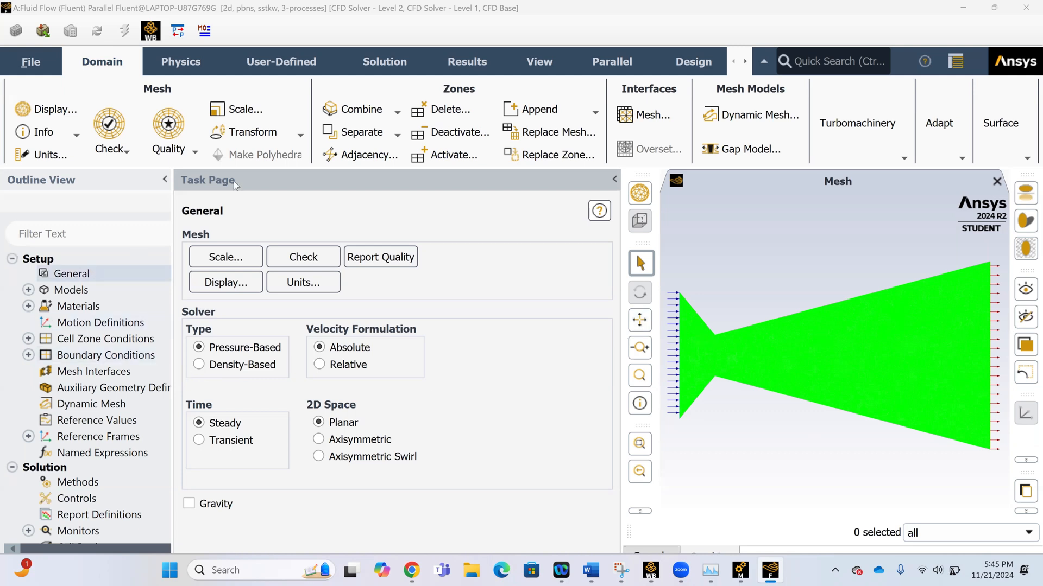
{"action": "left_click", "coordinate": [199, 364]}
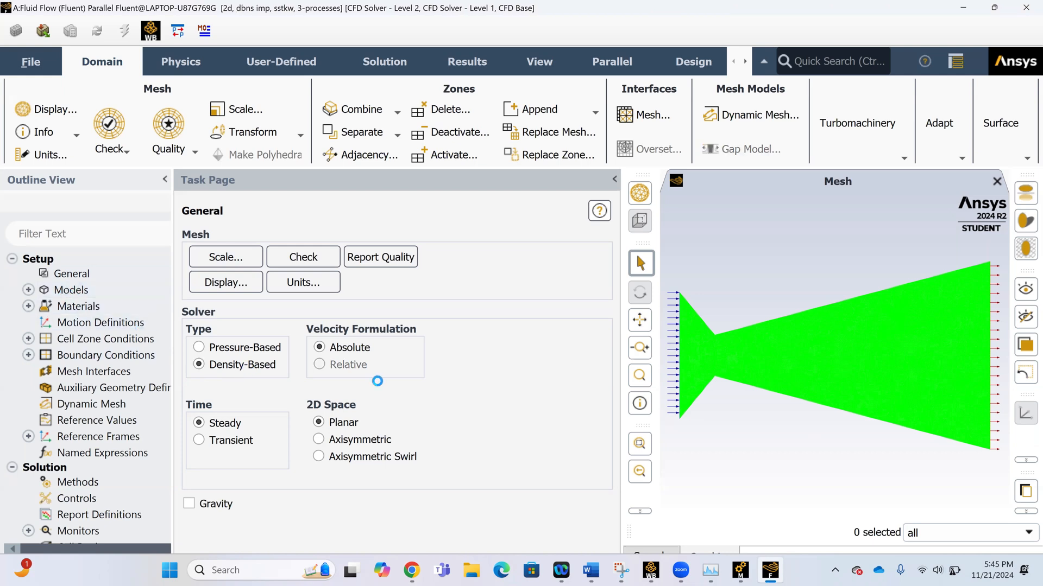
{"action": "left_click", "coordinate": [28, 290]}
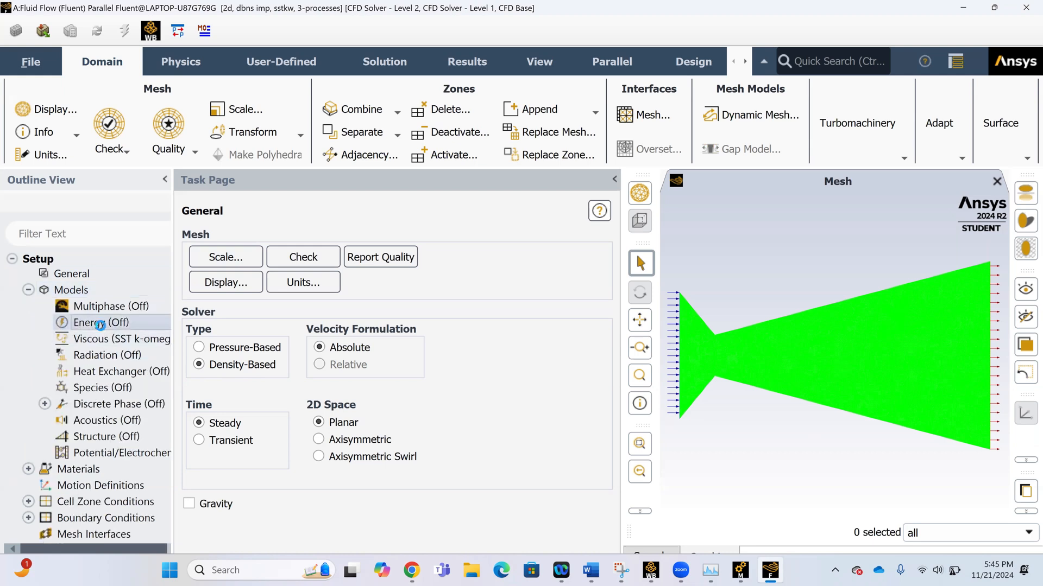
{"action": "double_click", "coordinate": [100, 324]}
{"action": "left_click", "coordinate": [191, 367]}
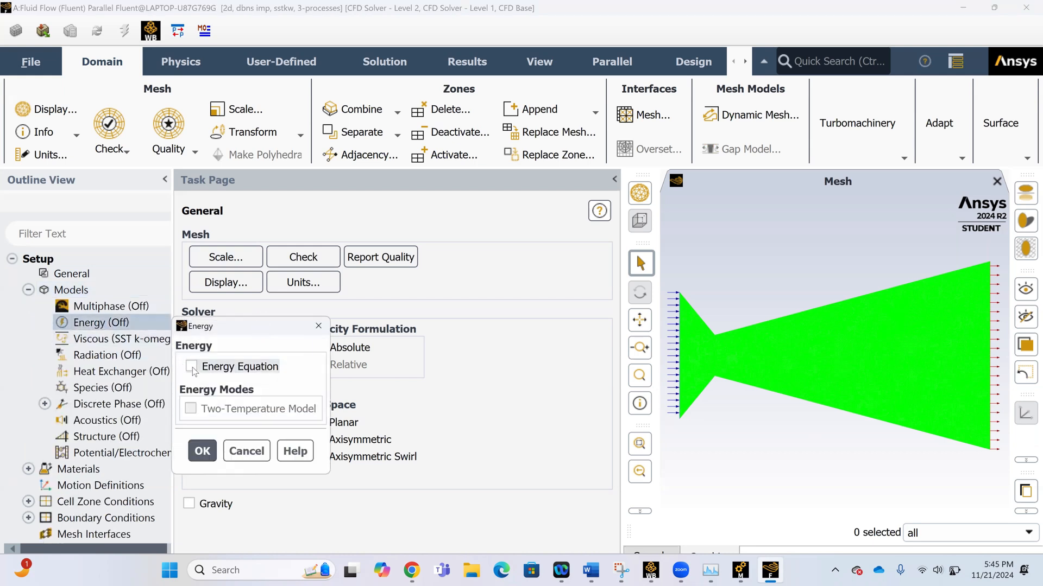
{"action": "left_click", "coordinate": [203, 451]}
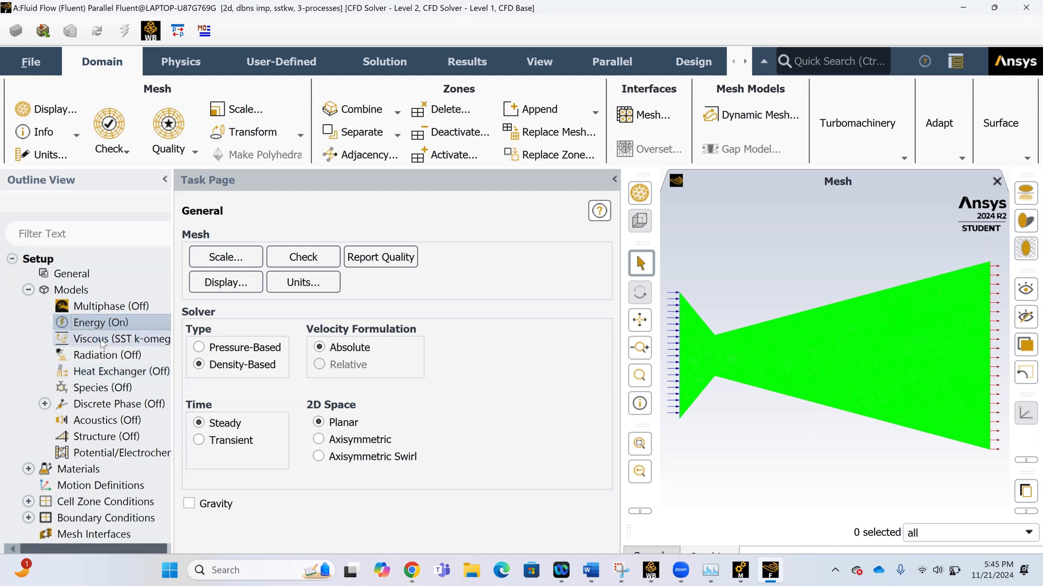
Set the viscous model to Inviscid.
{"action": "double_click", "coordinate": [101, 341]}
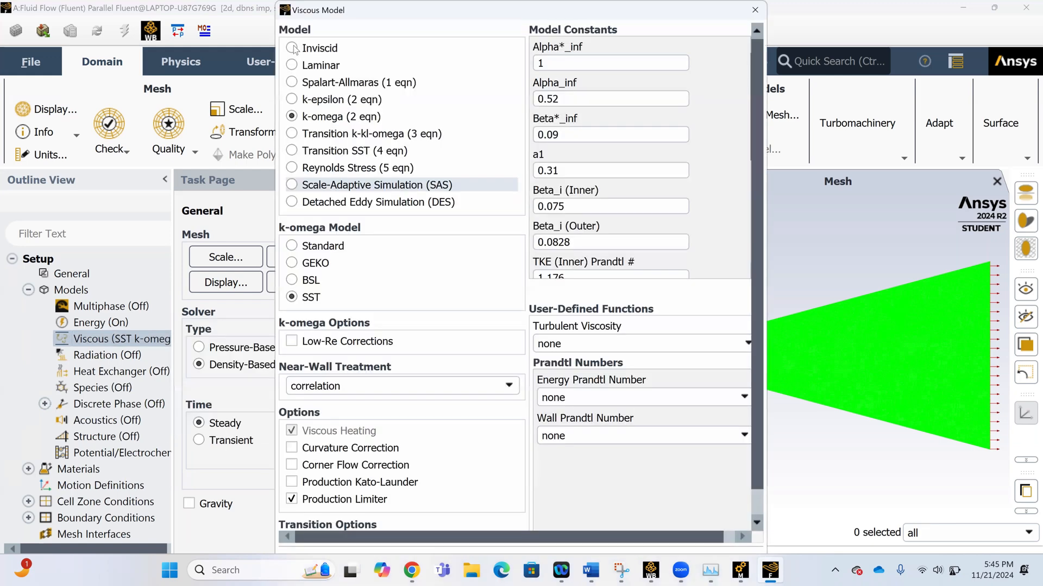
{"action": "left_click", "coordinate": [293, 48]}
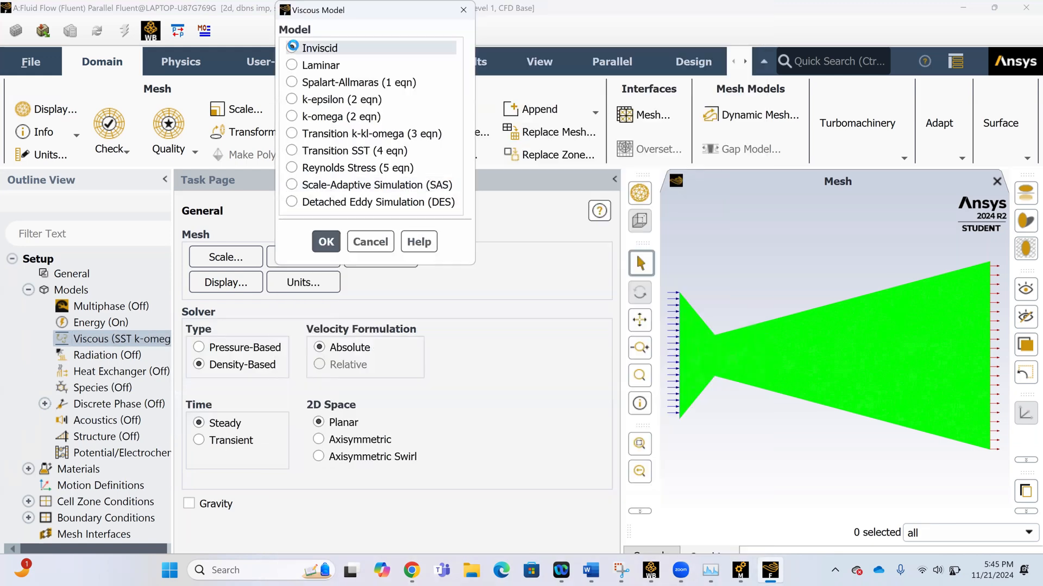
{"action": "left_click", "coordinate": [324, 240]}
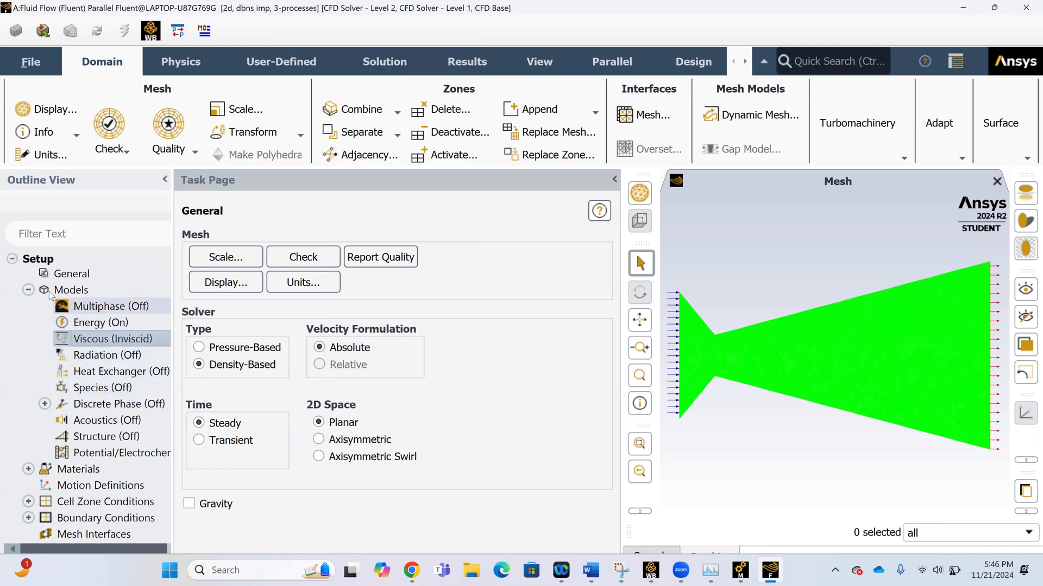
{"action": "left_click", "coordinate": [28, 289]}
Set the density of the fluid material air to ideal-gas and apply the material change.
{"action": "left_click", "coordinate": [29, 306]}
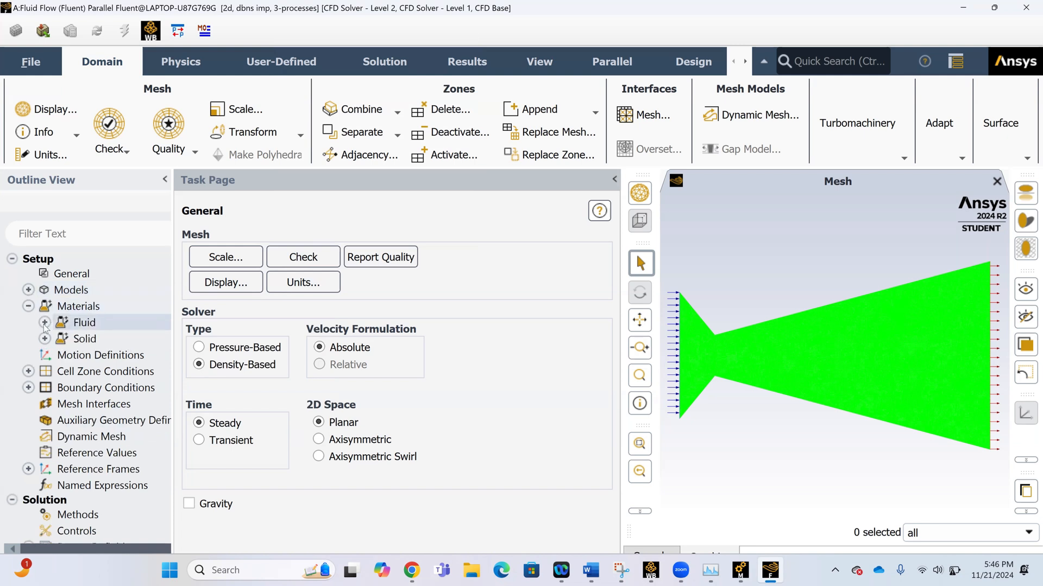
{"action": "left_click", "coordinate": [44, 322]}
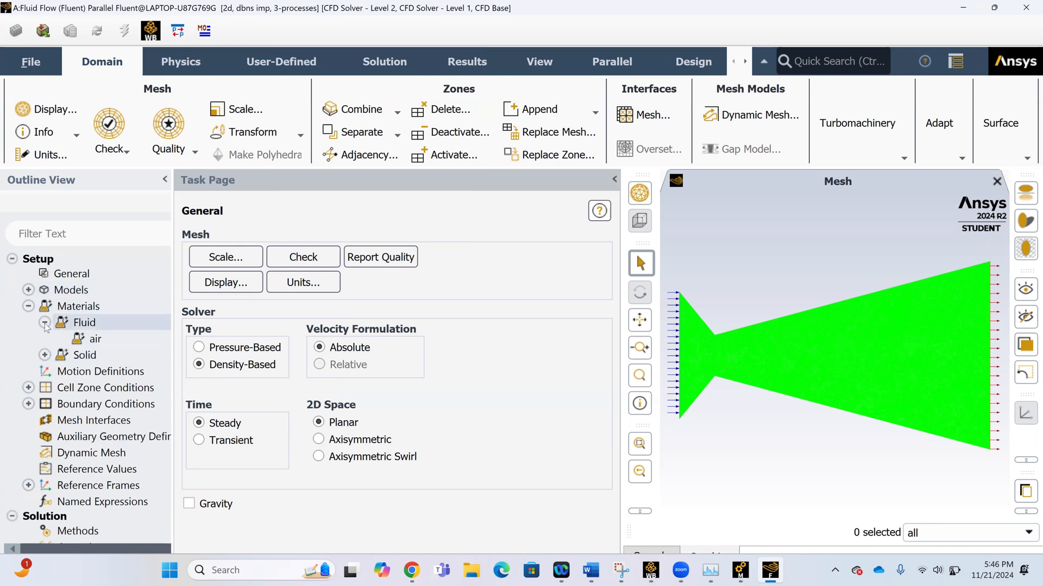
{"action": "double_click", "coordinate": [76, 340]}
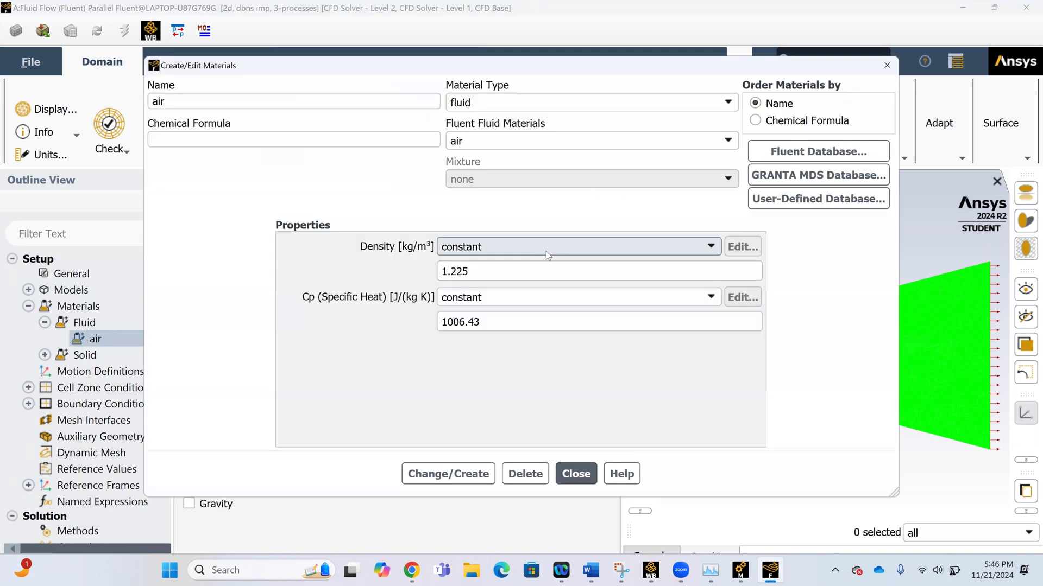
{"action": "left_click", "coordinate": [575, 246]}
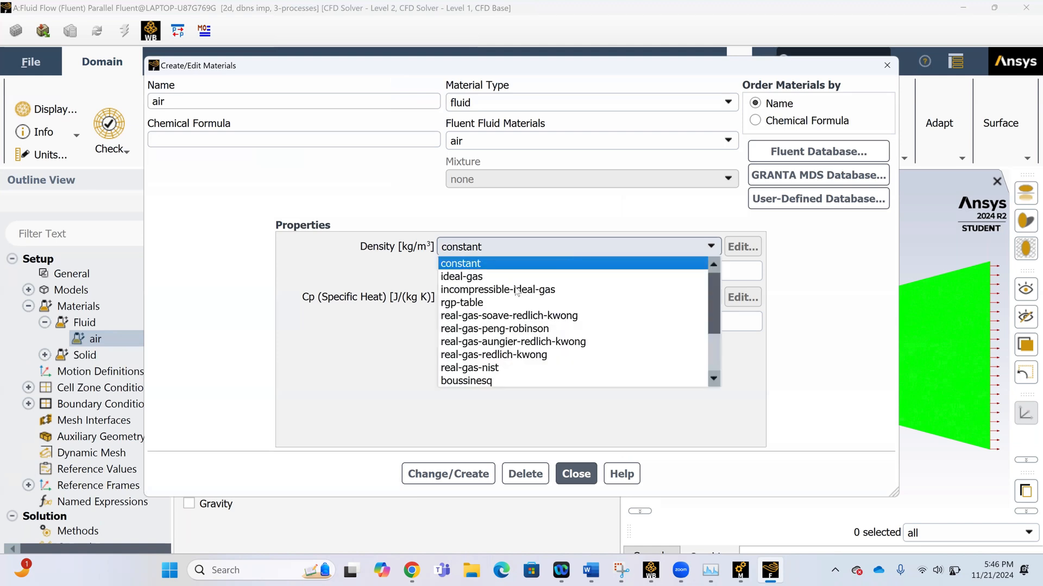
{"action": "left_click", "coordinate": [478, 275]}
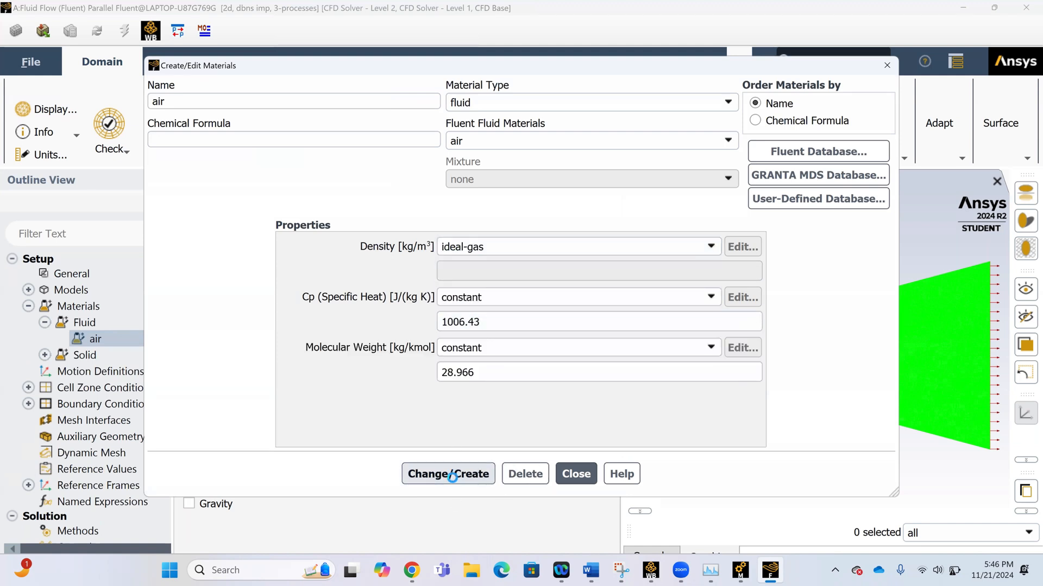
{"action": "left_click", "coordinate": [455, 474]}
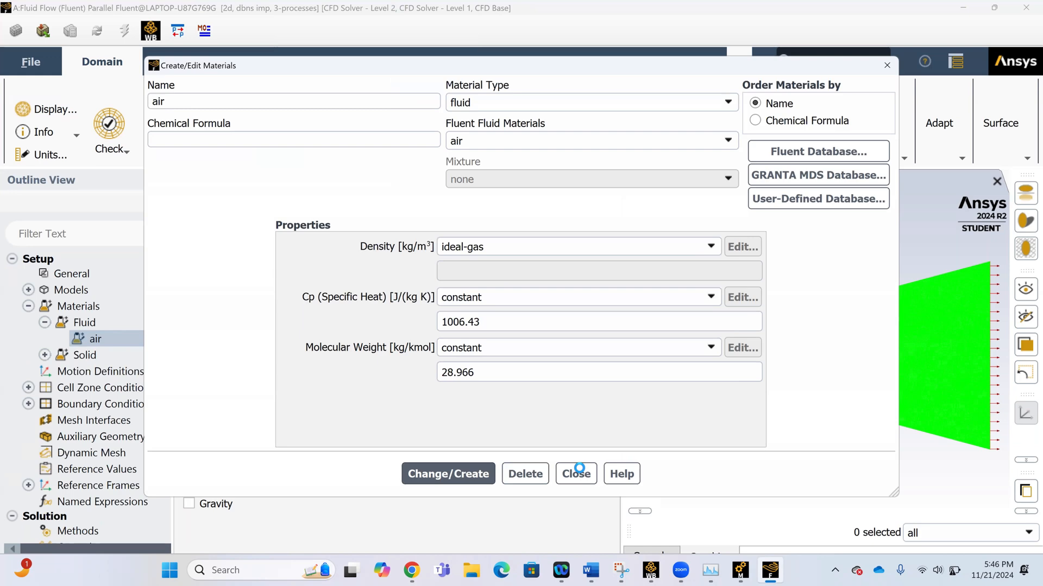
Close the material editing dialog.
{"action": "left_click", "coordinate": [579, 471]}
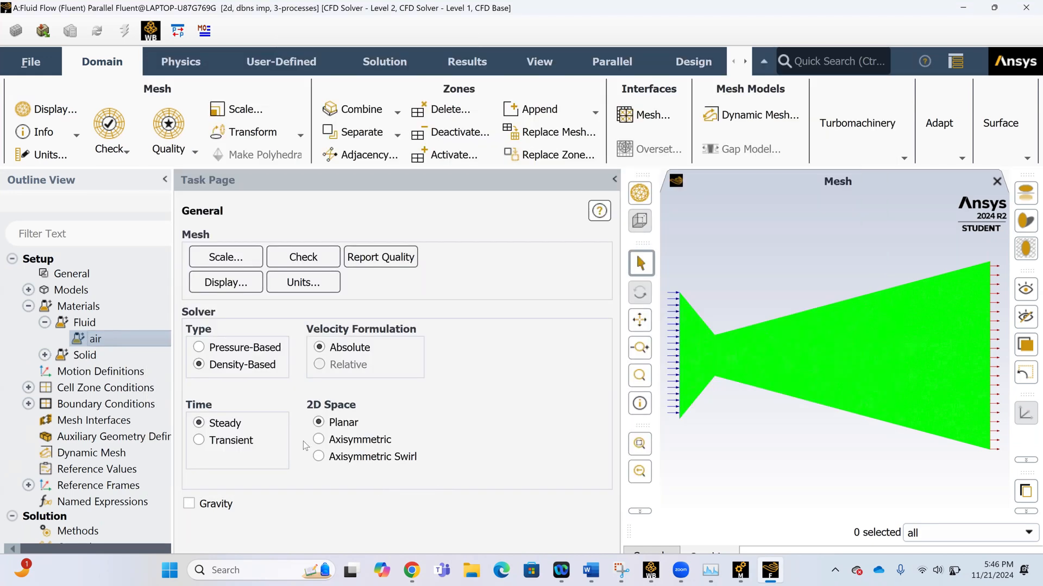
{"action": "left_click", "coordinate": [28, 404]}
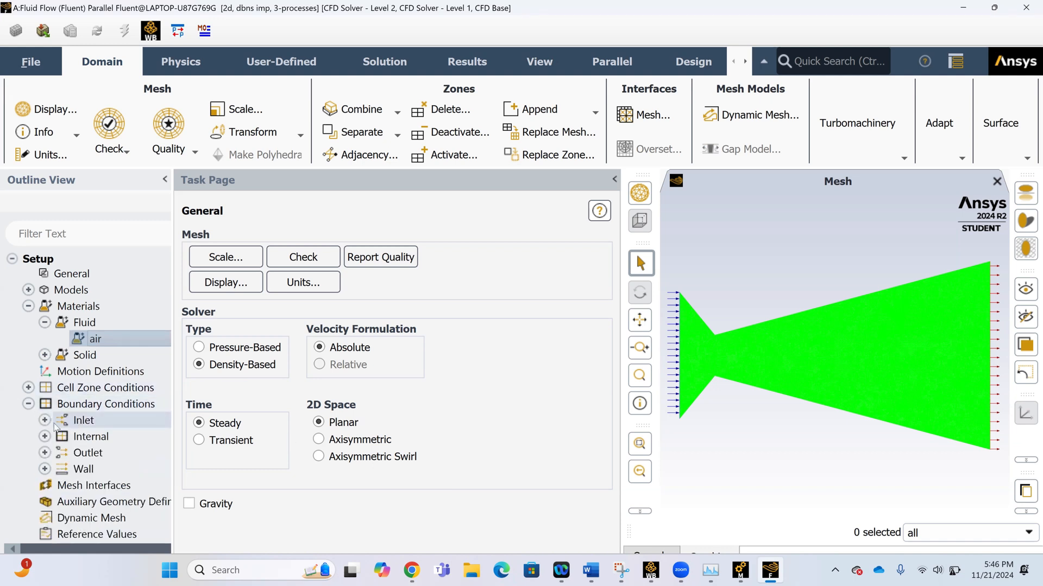
{"action": "left_click", "coordinate": [45, 420]}
{"action": "double_click", "coordinate": [93, 425]}
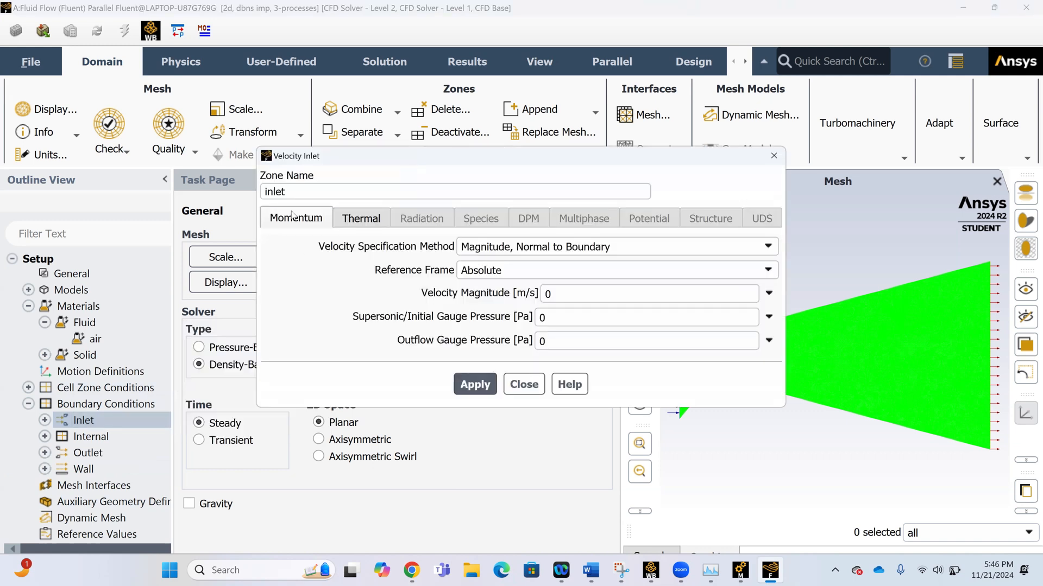
{"action": "left_click", "coordinate": [524, 385]}
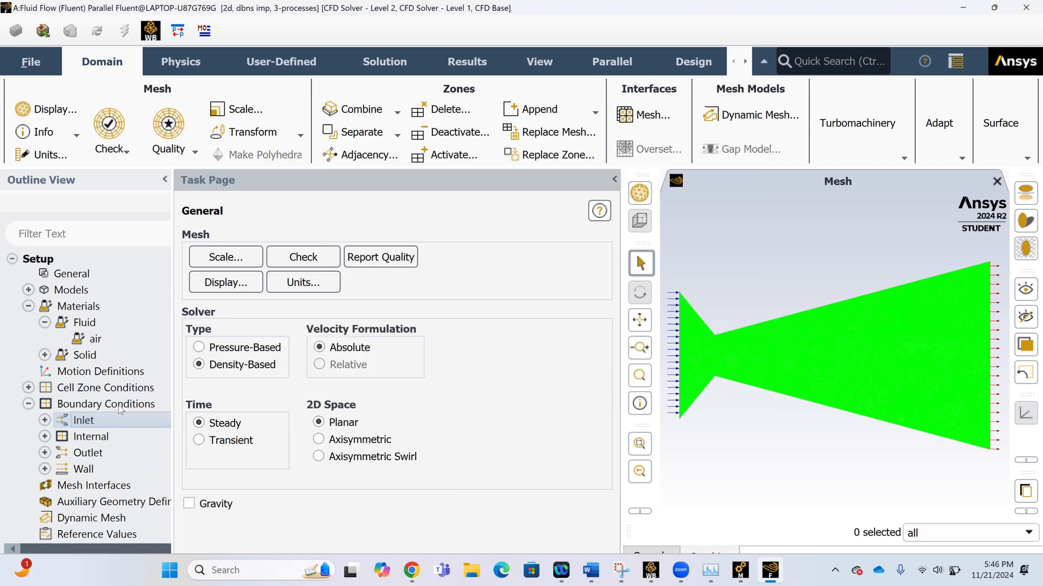
Change the boundary type of the inlet zone to pressure-inlet.
{"action": "double_click", "coordinate": [118, 405]}
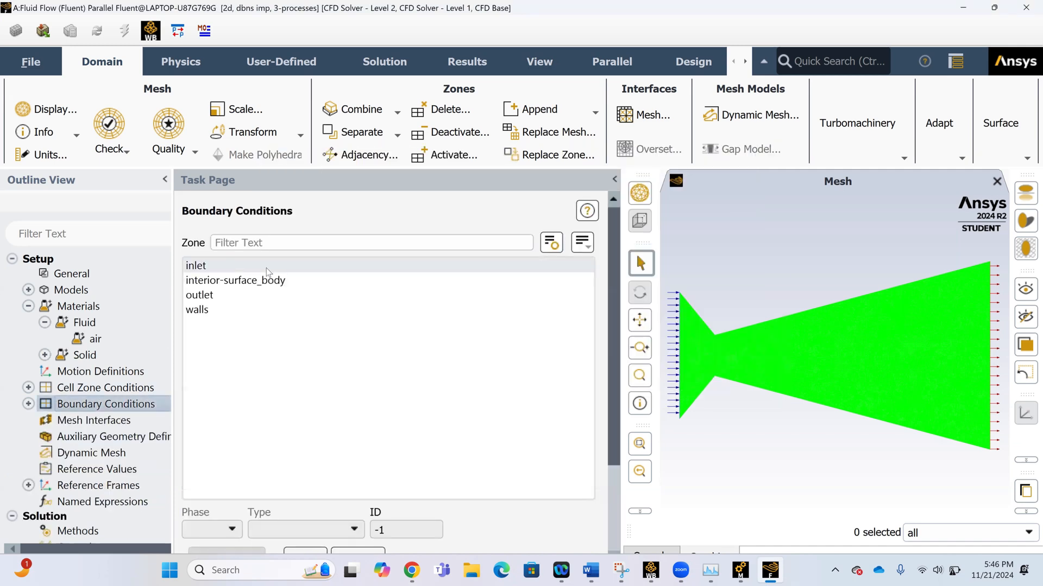
{"action": "left_click", "coordinate": [267, 269]}
{"action": "scroll", "coordinate": [334, 423], "scroll_direction": "down", "scroll_amount": 3}
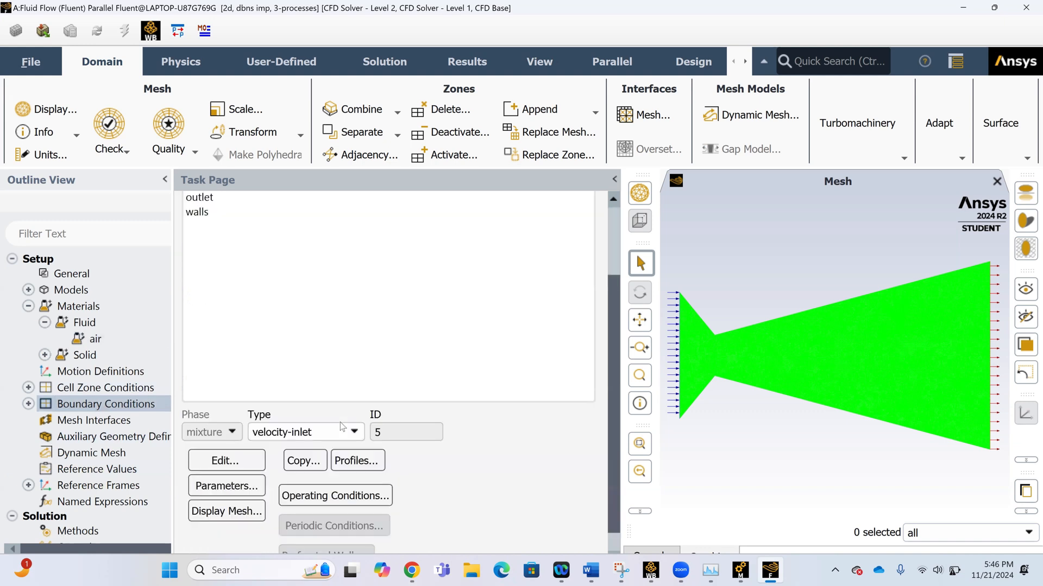
{"action": "left_click", "coordinate": [295, 438]}
{"action": "scroll", "coordinate": [304, 499], "scroll_direction": "down", "scroll_amount": 2}
{"action": "left_click", "coordinate": [306, 524]}
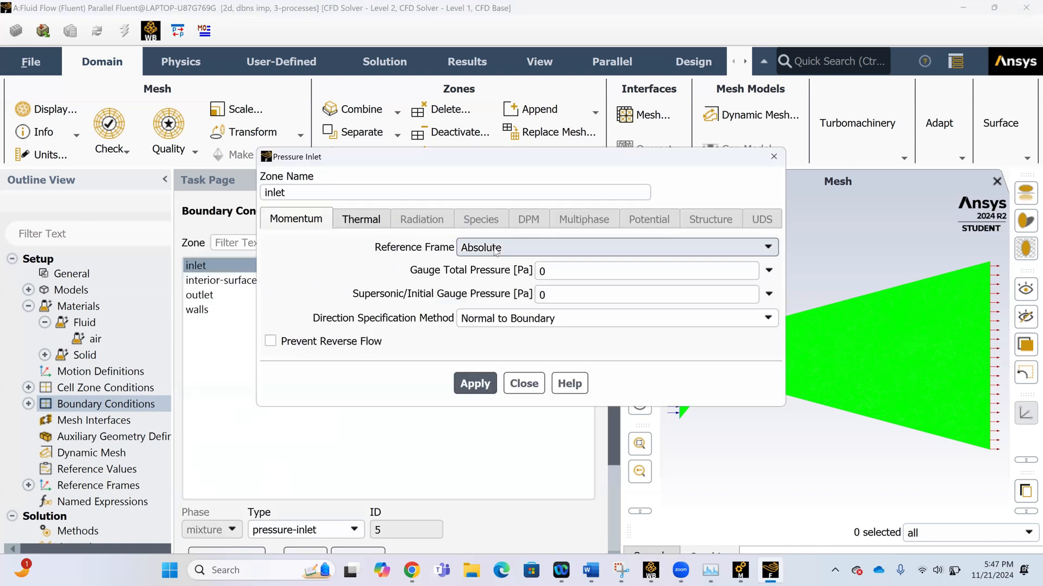
Set the inlet's gauge total pressure to 12410000 Pa and its supersonic/initial gauge pressure to 1000000 Pa.
{"action": "left_click", "coordinate": [597, 269]}
{"action": "key", "text": "BackSpace"}
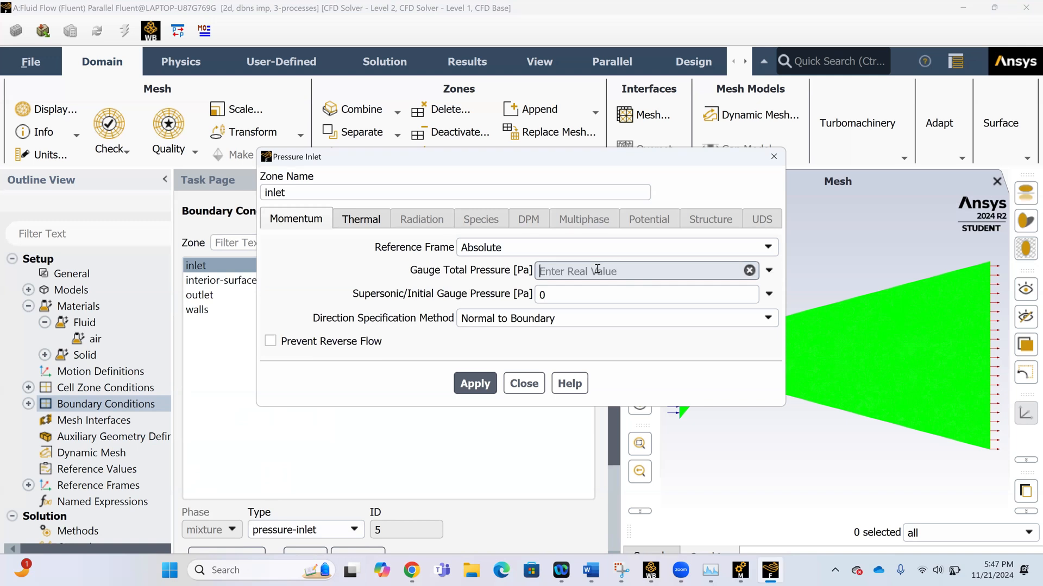
{"action": "type", "text": "1241"}
{"action": "type", "text": "0000"}
{"action": "left_click", "coordinate": [550, 297]}
{"action": "key", "text": "BackSpace"}
{"action": "type", "text": "1"}
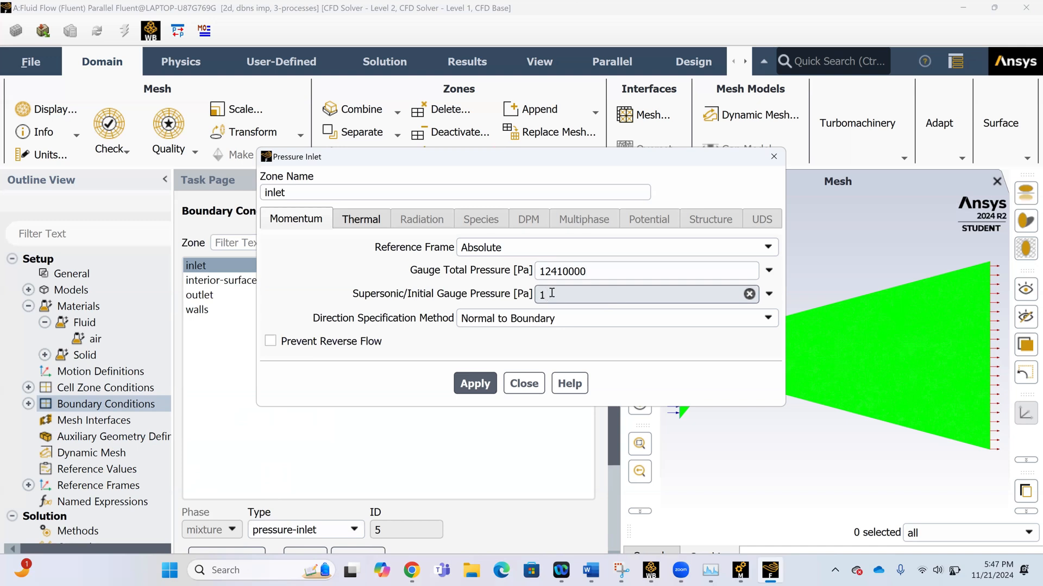
{"action": "type", "text": "000000"}
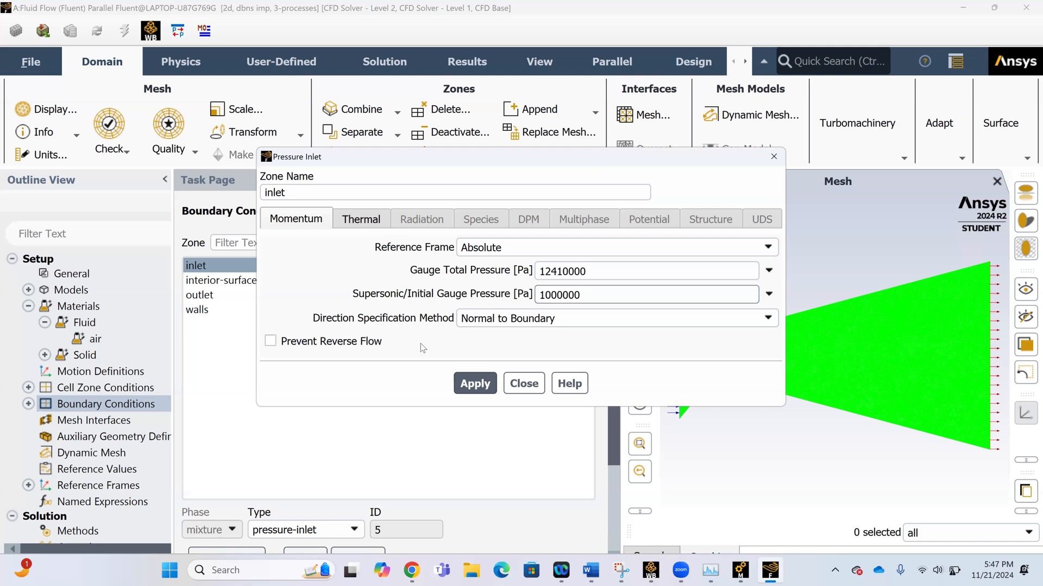
Set the inlet's total temperature to 3400 K, apply the inlet conditions and close the dialog.
{"action": "left_click", "coordinate": [372, 223]}
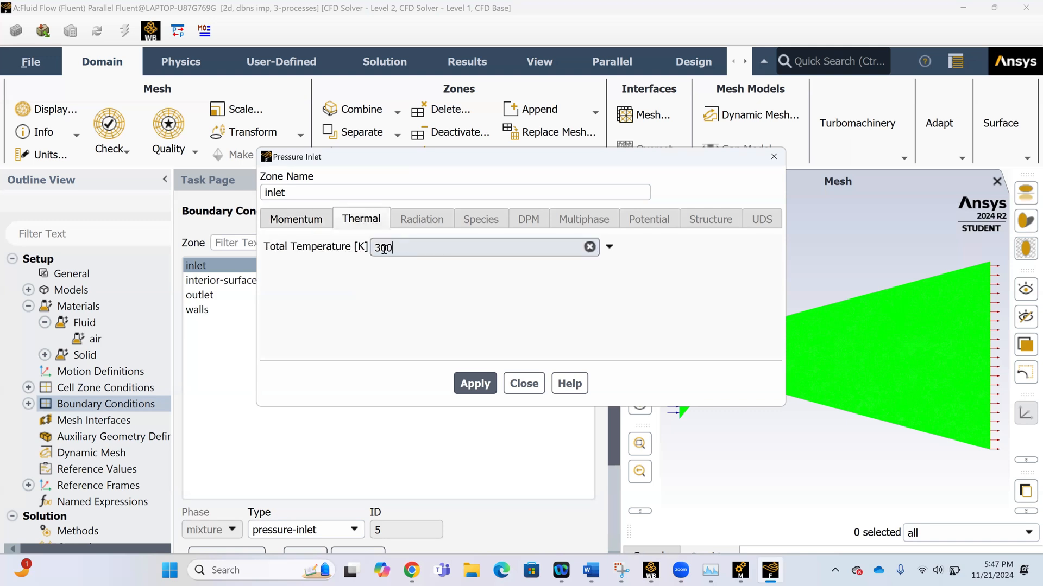
{"action": "left_click_drag", "start_coordinate": [393, 248], "coordinate": [384, 248]}
{"action": "type", "text": "400"}
{"action": "left_click", "coordinate": [488, 379]}
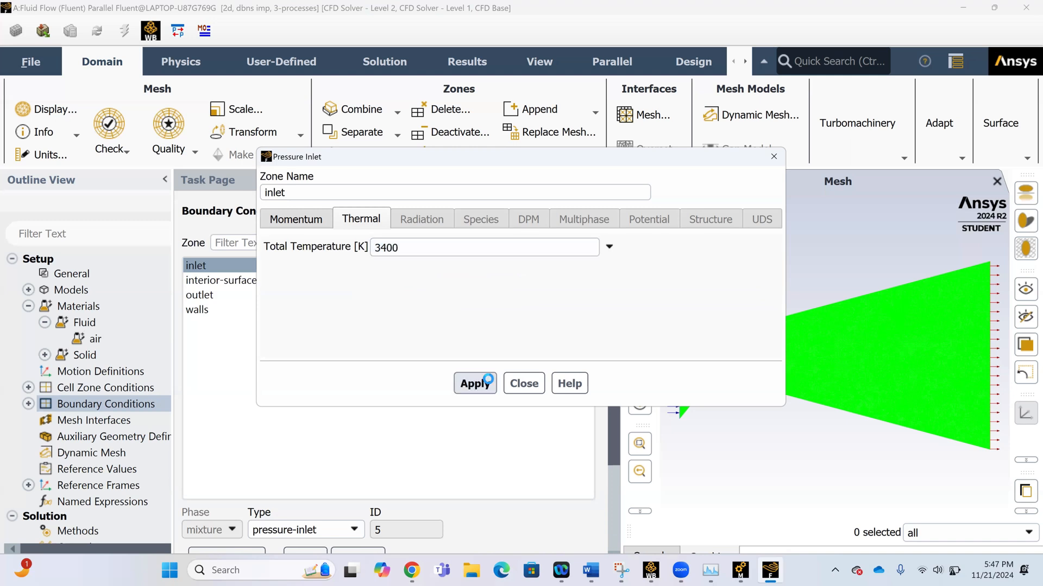
{"action": "left_click", "coordinate": [535, 385]}
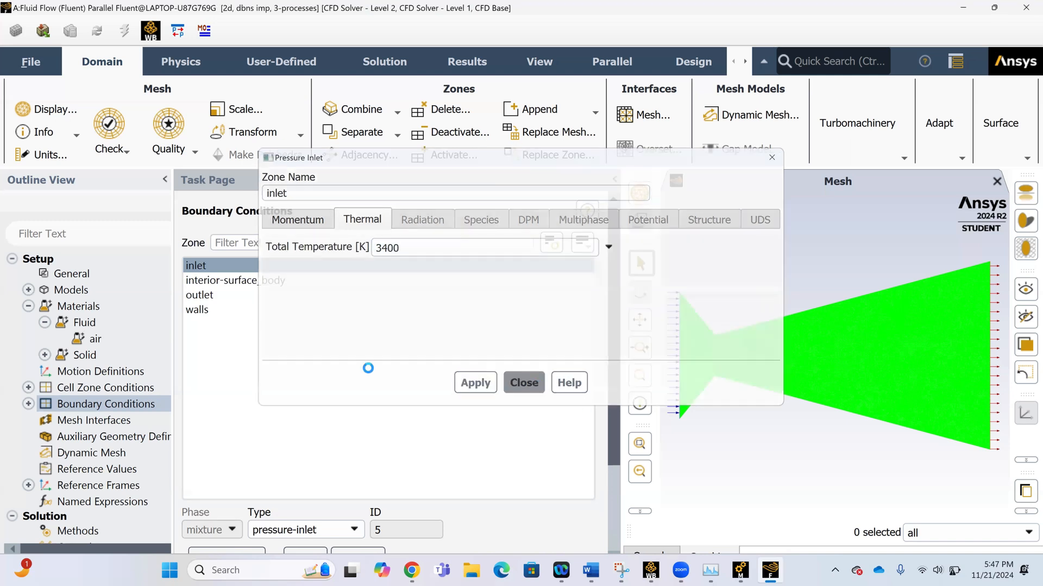
Open the outlet's pressure-outlet conditions and set the gauge pressure to 58024.3 Pa.
{"action": "left_click", "coordinate": [216, 296]}
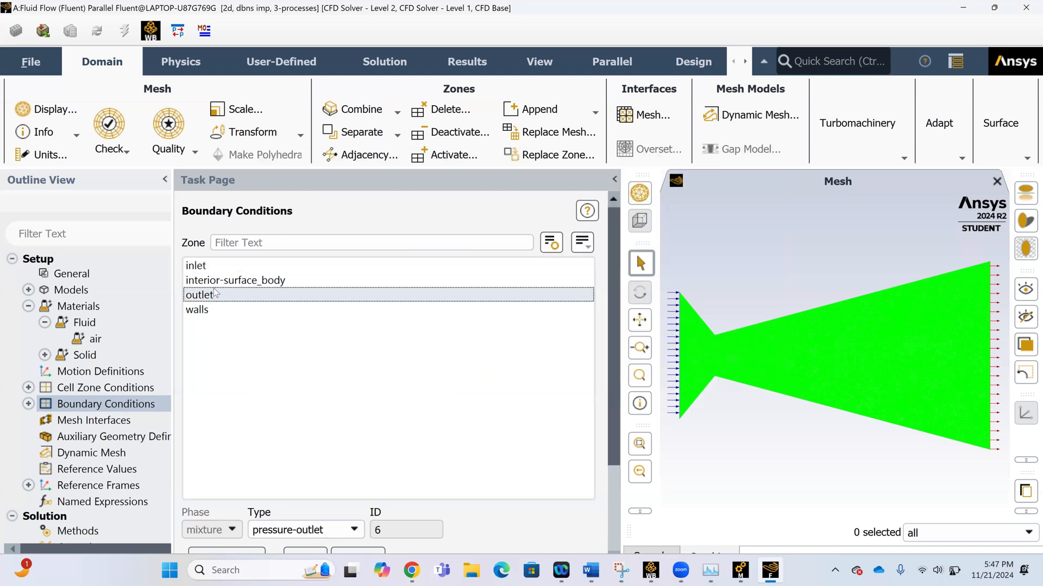
{"action": "left_click", "coordinate": [215, 280]}
{"action": "left_click", "coordinate": [217, 296]}
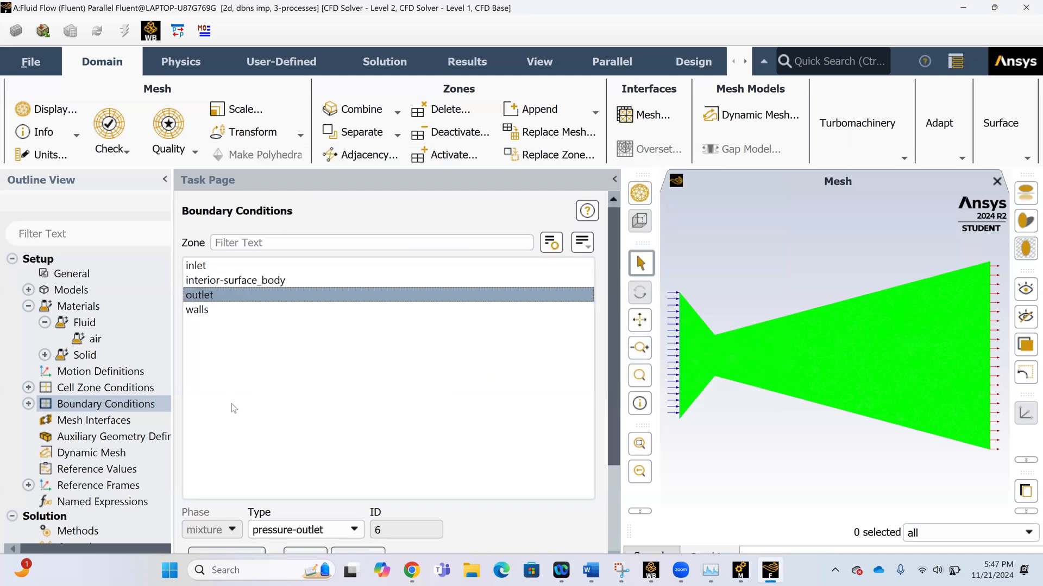
{"action": "scroll", "coordinate": [309, 460], "scroll_direction": "down", "scroll_amount": 2}
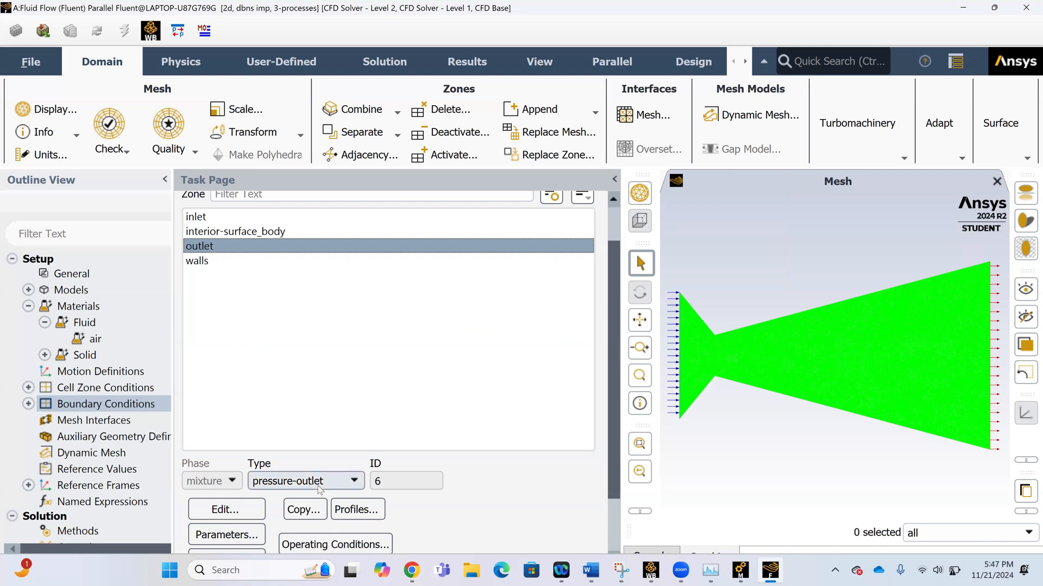
{"action": "left_click", "coordinate": [235, 513]}
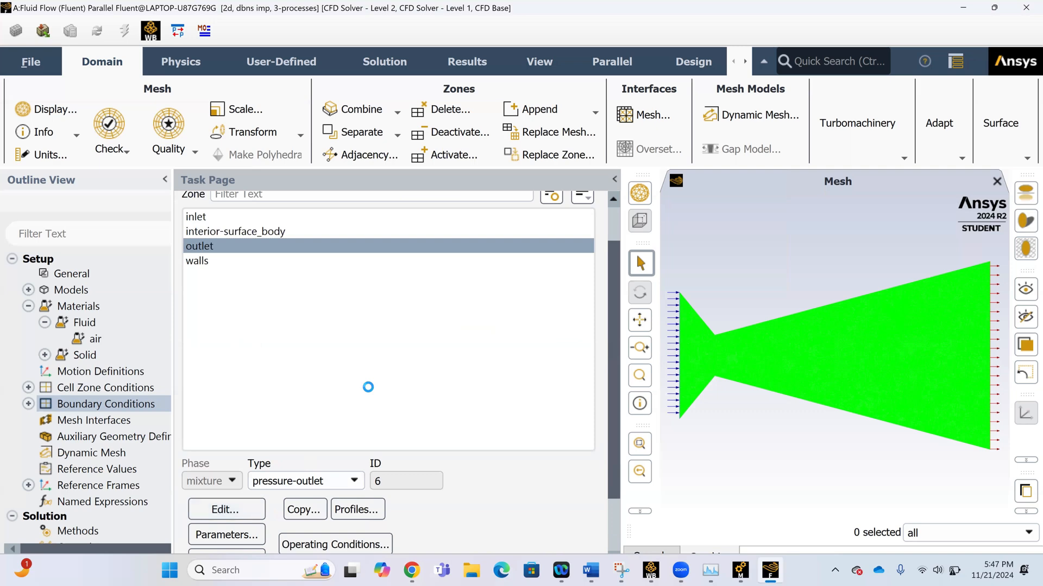
{"action": "double_click", "coordinate": [547, 208]}
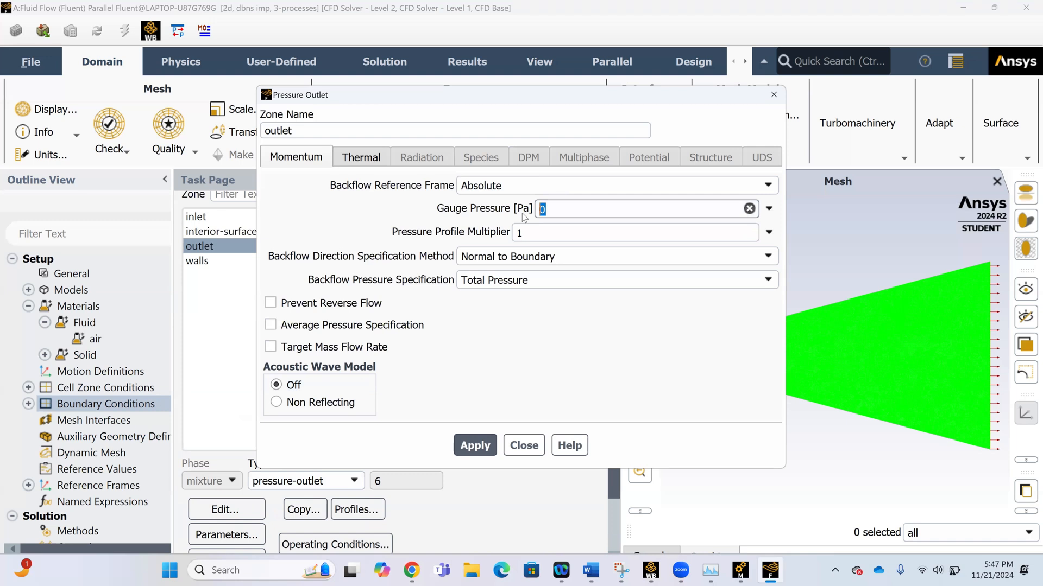
{"action": "type", "text": "58024.3"}
Set the outlet's backflow total temperature to 1390.33 K, apply the outlet conditions and close the dialog.
{"action": "left_click", "coordinate": [361, 158]}
{"action": "left_click_drag", "start_coordinate": [453, 188], "coordinate": [400, 194]}
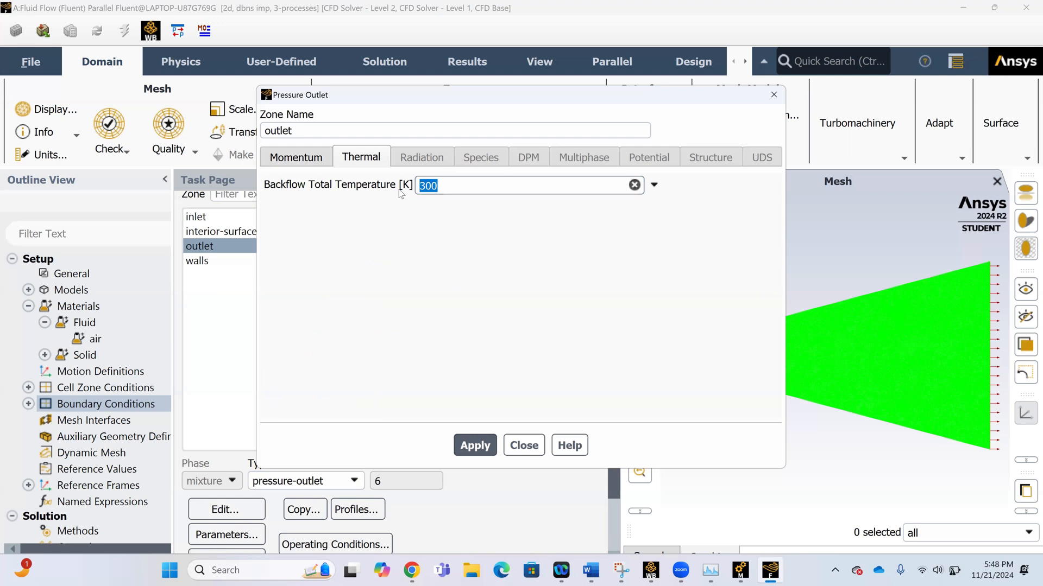
{"action": "type", "text": "1390.33"}
{"action": "left_click", "coordinate": [477, 451]}
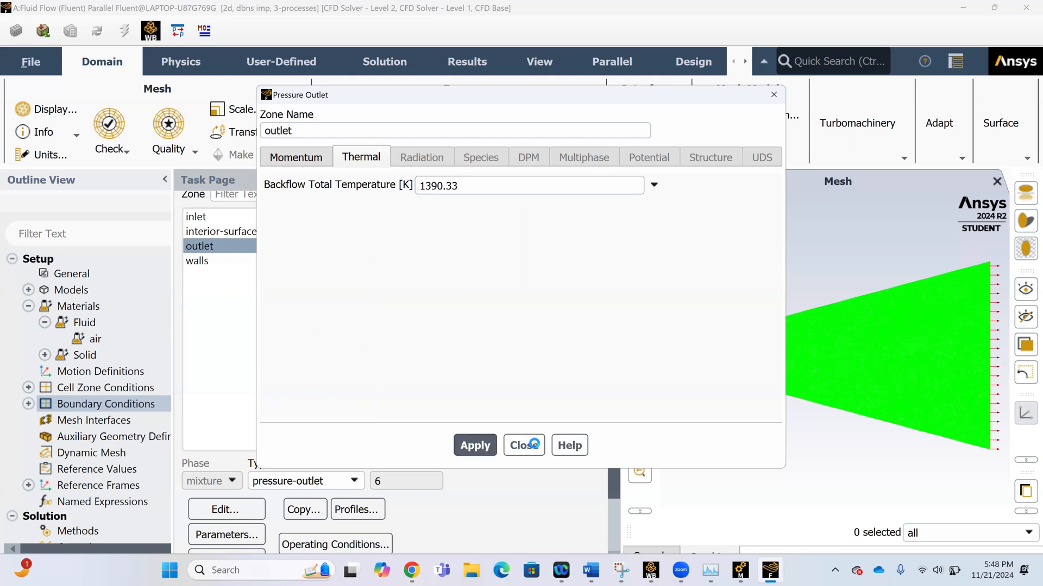
{"action": "left_click", "coordinate": [534, 444]}
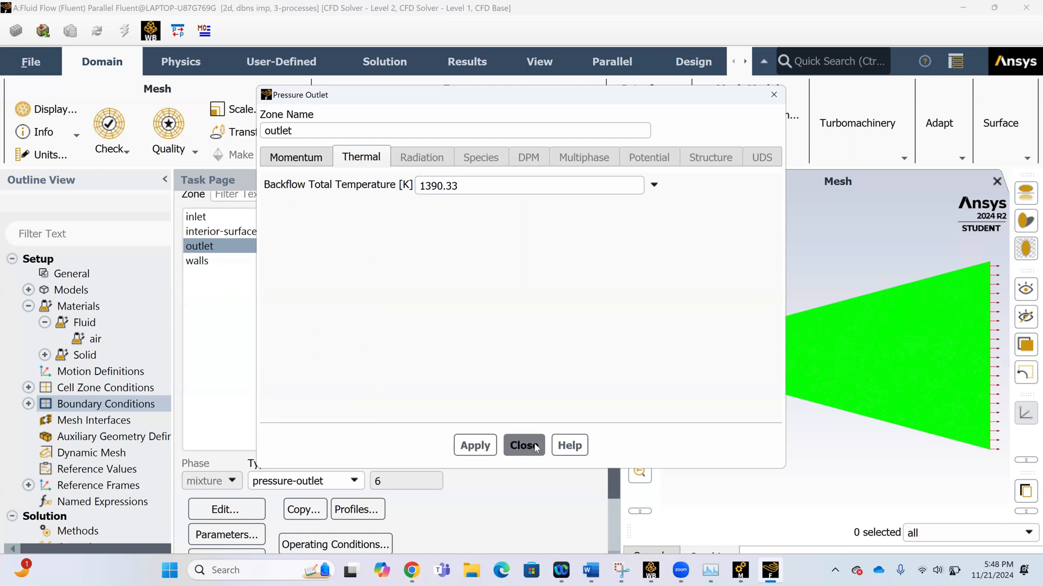
Check the boundary types assigned to the walls and interior-surface_body zones.
{"action": "left_click", "coordinate": [218, 263]}
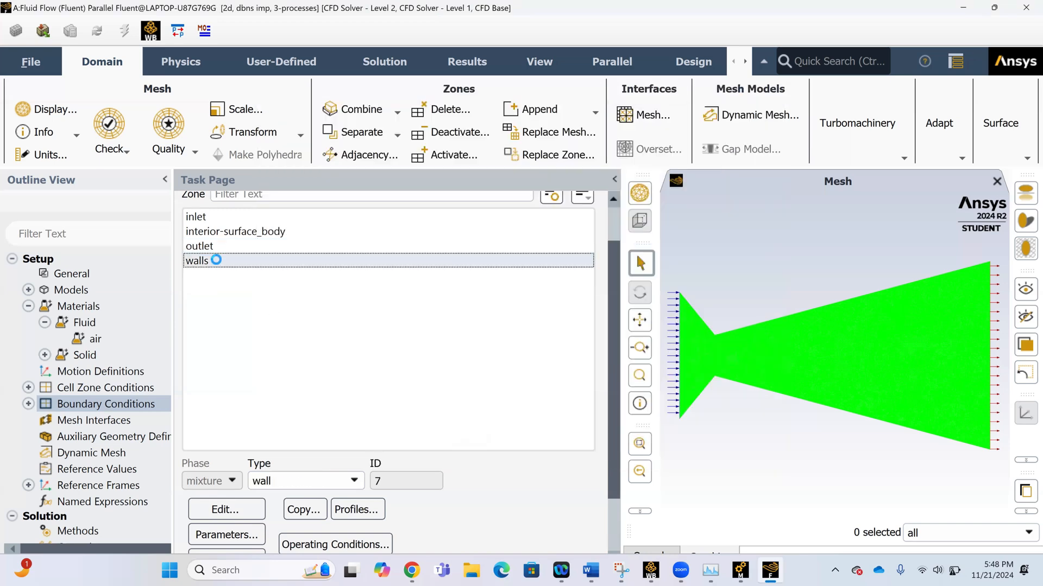
{"action": "left_click", "coordinate": [242, 231]}
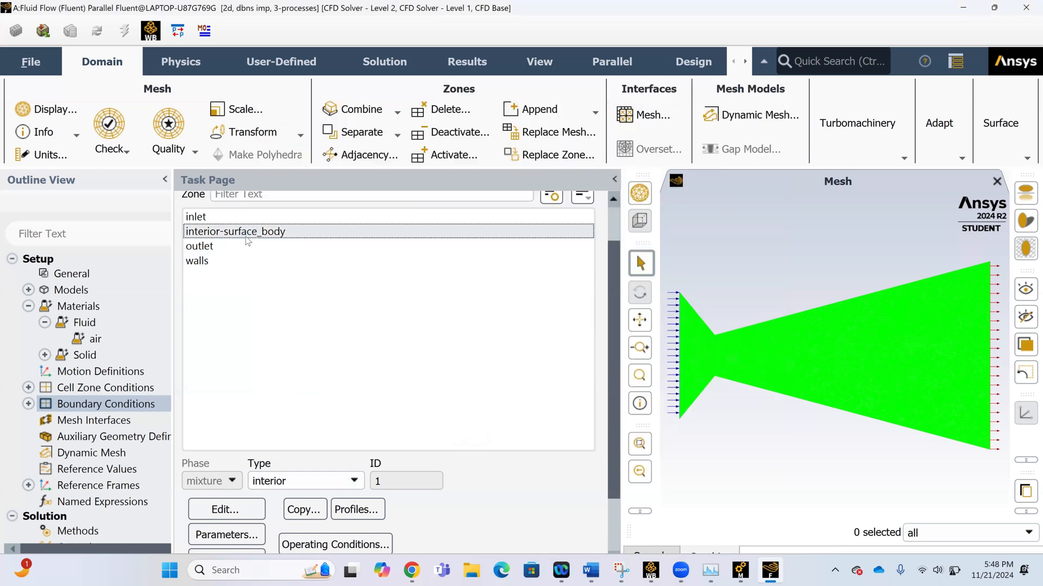
{"action": "left_click", "coordinate": [353, 481]}
{"action": "left_click", "coordinate": [352, 482]}
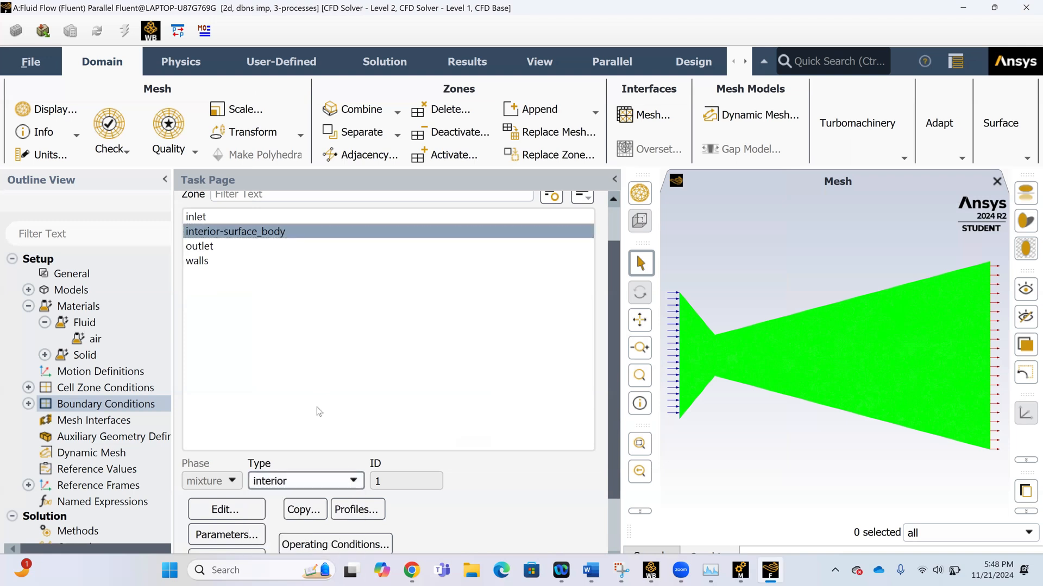
{"action": "scroll", "coordinate": [318, 412], "scroll_direction": "down", "scroll_amount": 2}
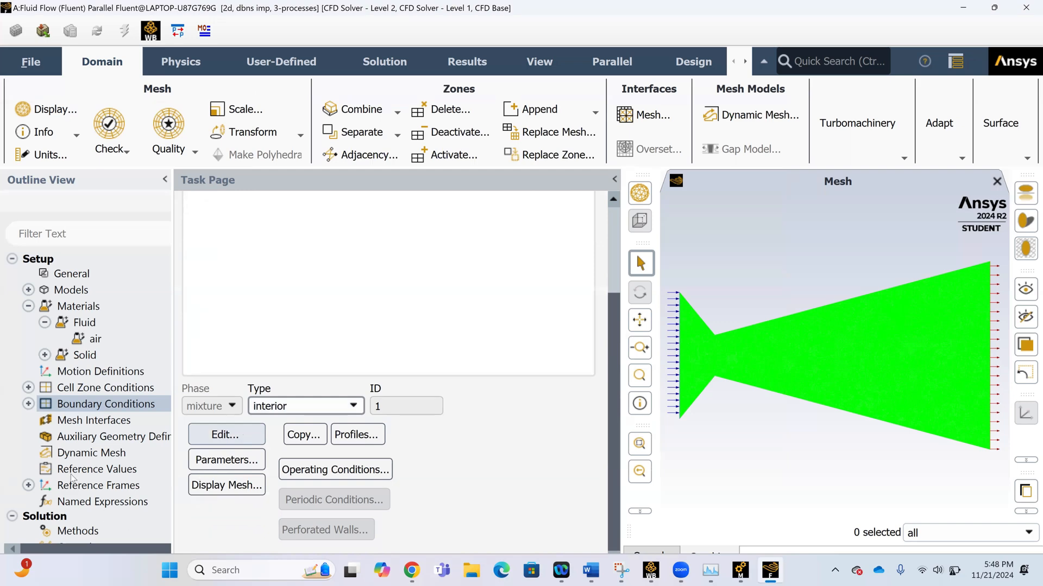
Set the number of iterations for Hybrid Initialization to 24, apply it and close the settings.
{"action": "scroll", "coordinate": [85, 506], "scroll_direction": "down", "scroll_amount": 3}
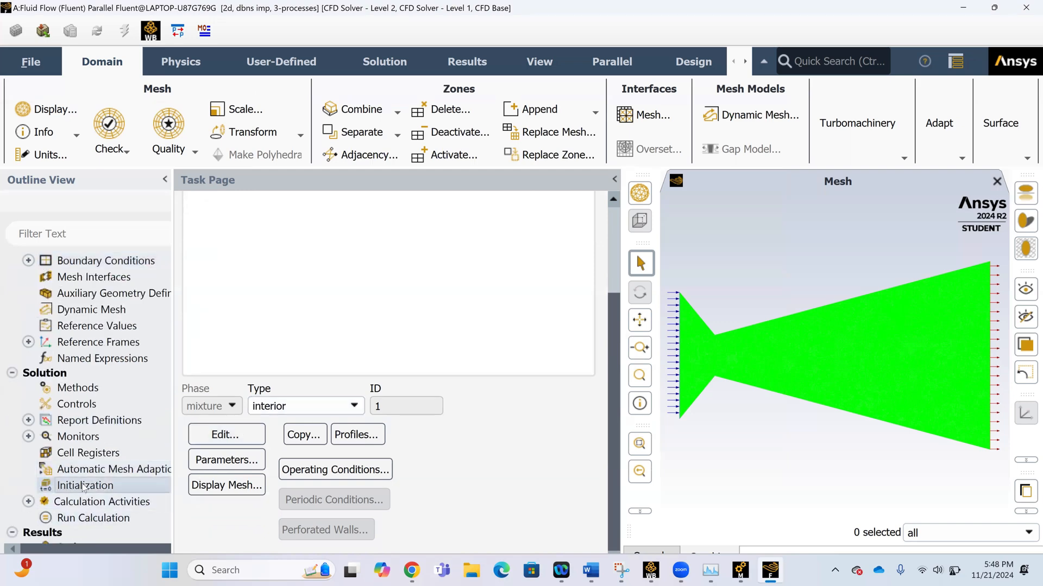
{"action": "left_click", "coordinate": [83, 486]}
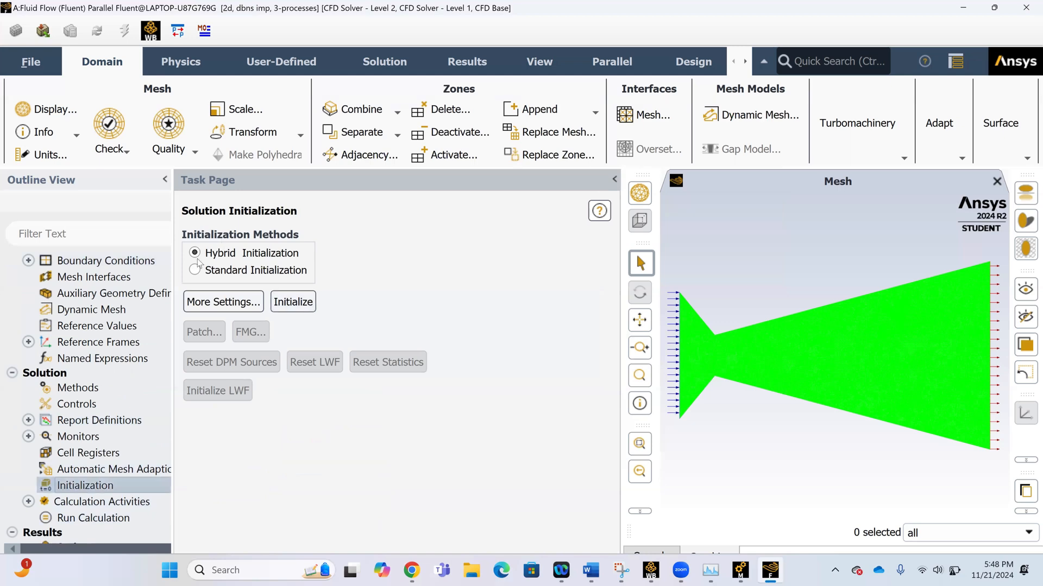
{"action": "left_click", "coordinate": [247, 302]}
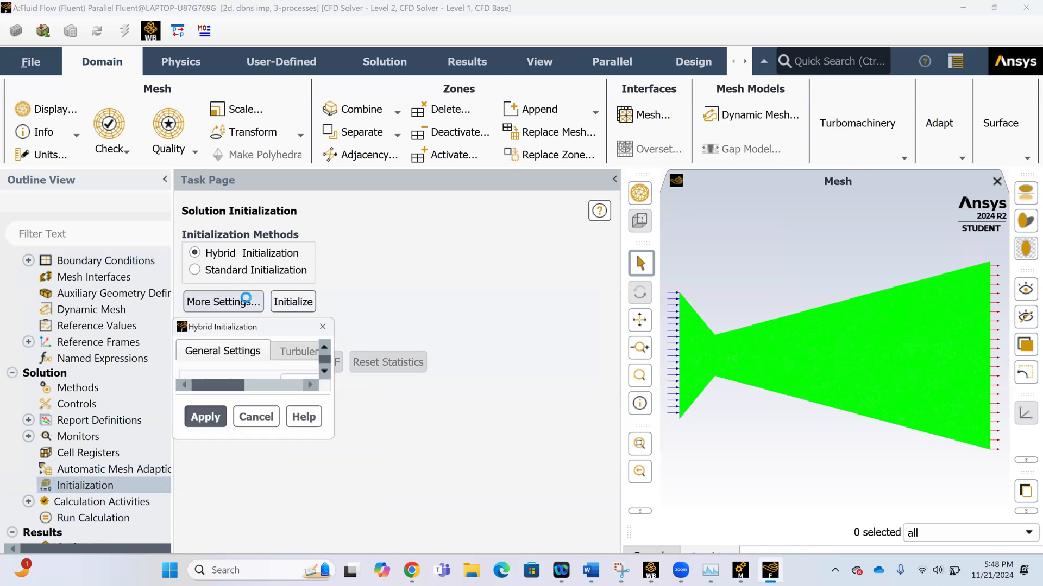
{"action": "left_click", "coordinate": [487, 177]}
{"action": "double_click", "coordinate": [488, 177]}
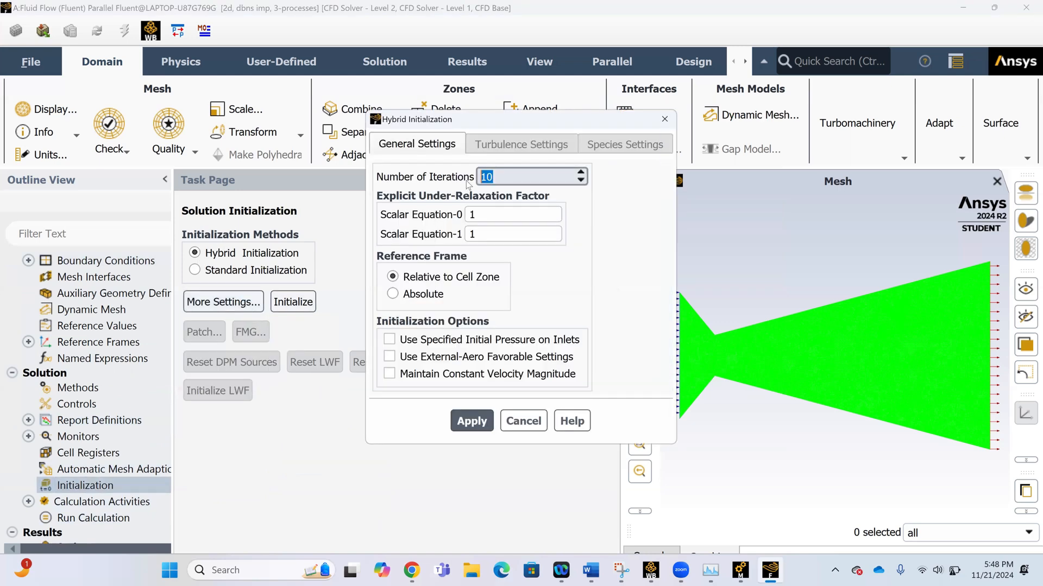
{"action": "type", "text": "24"}
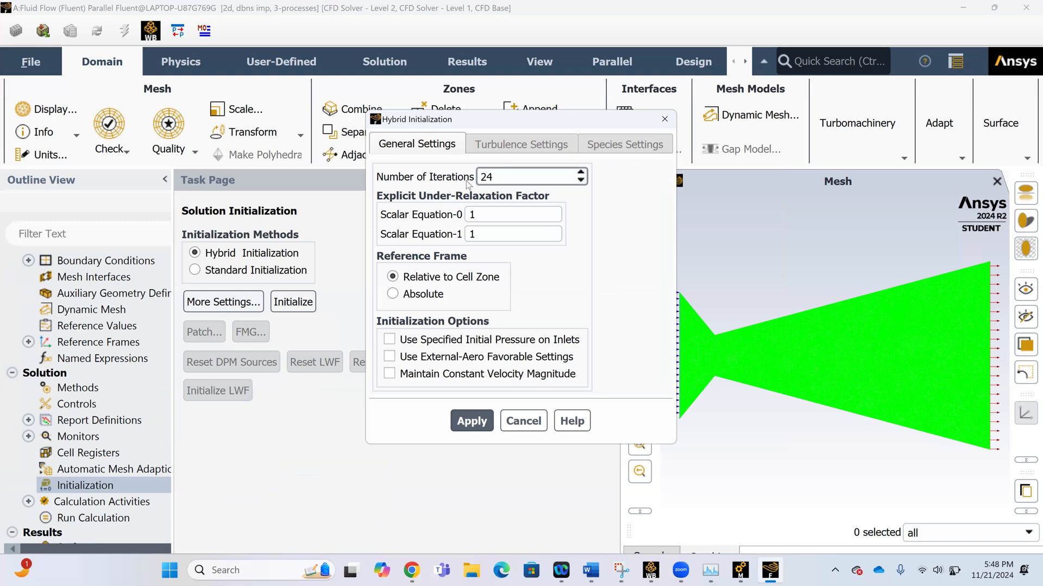
{"action": "left_click", "coordinate": [616, 236]}
{"action": "left_click", "coordinate": [471, 415]}
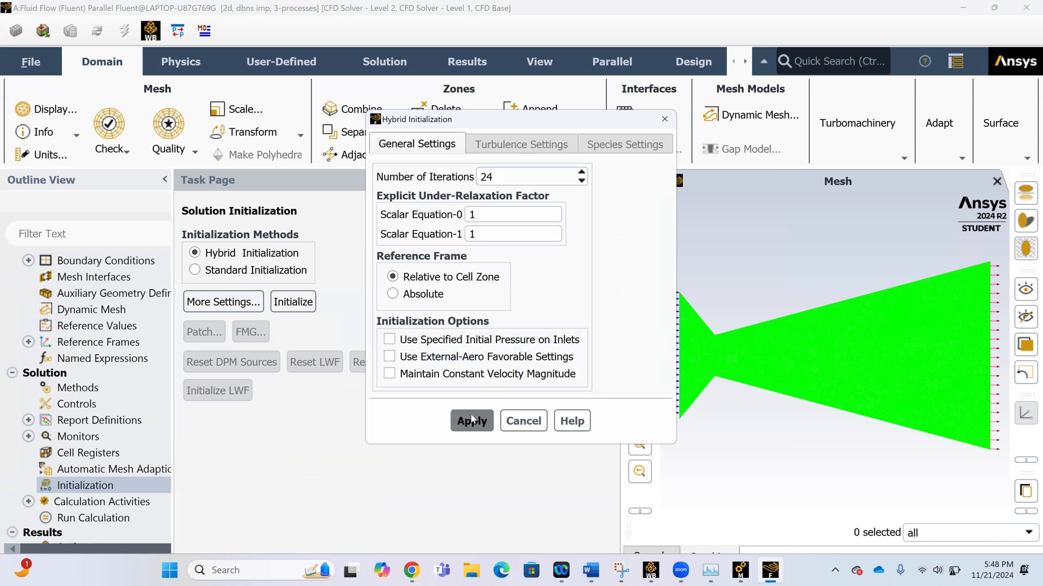
{"action": "left_click", "coordinate": [523, 421]}
Initialize the solution with Hybrid Initialization and show the console output.
{"action": "left_click", "coordinate": [301, 309]}
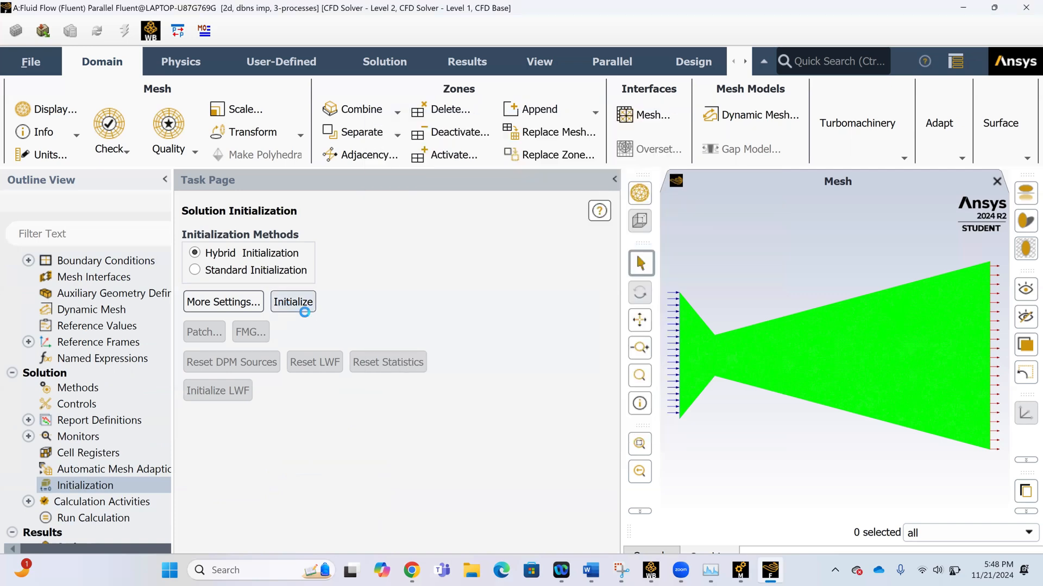
{"action": "left_click", "coordinate": [661, 551]}
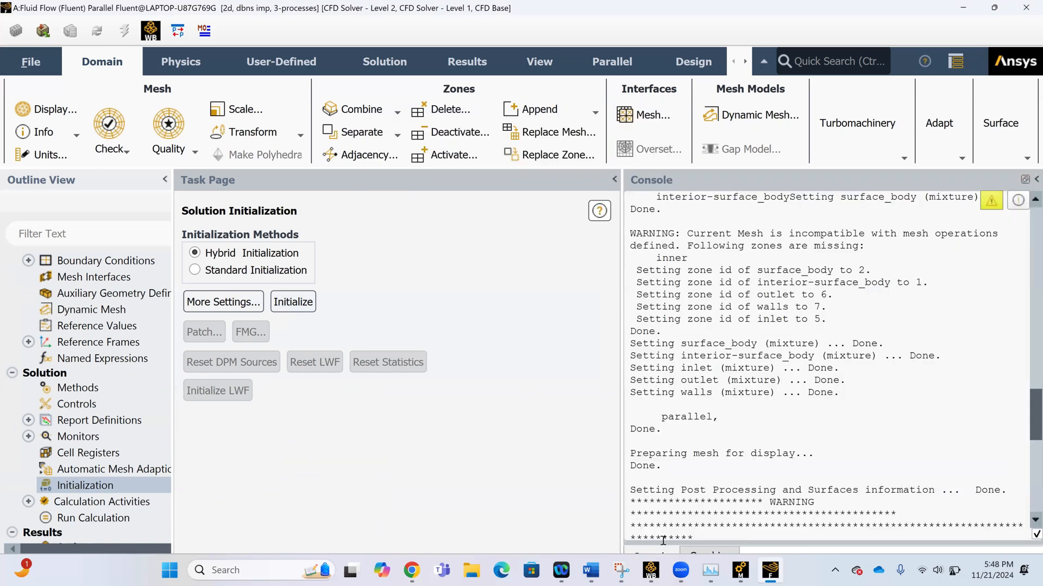
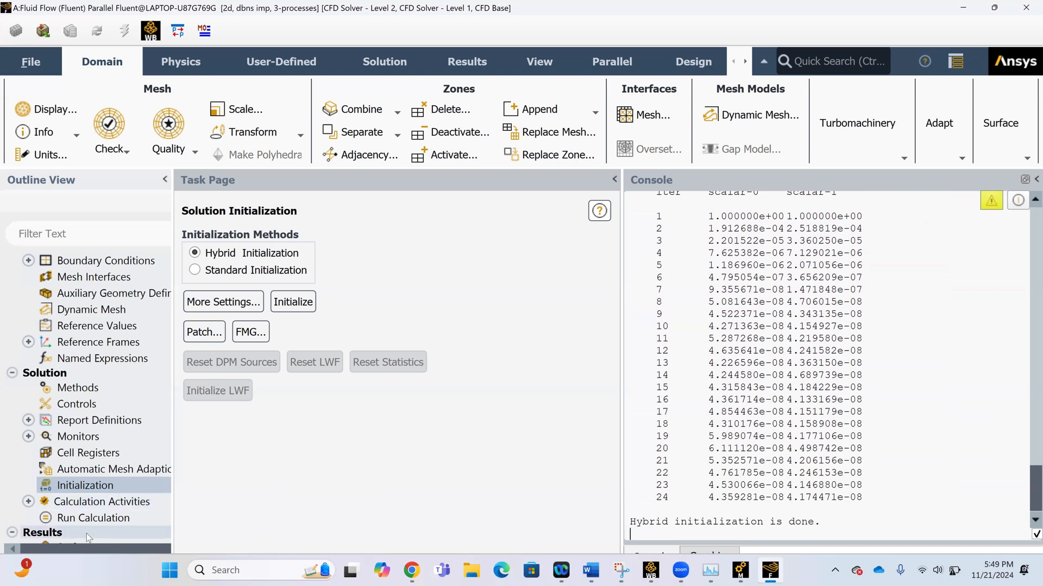
Set the number of iterations to 1500 for the run and start the calculation.
{"action": "left_click", "coordinate": [94, 518]}
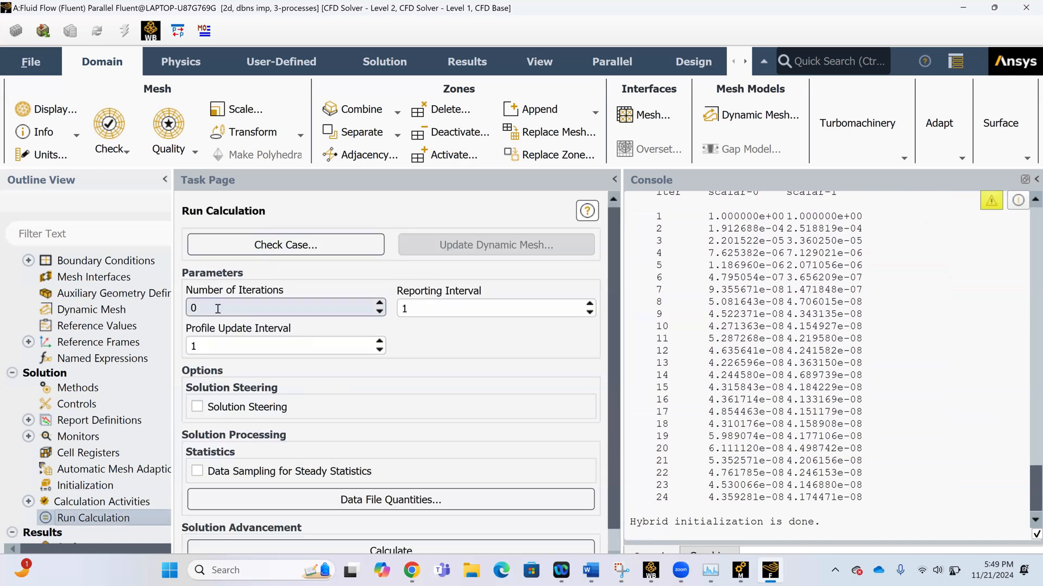
{"action": "left_click_drag", "start_coordinate": [217, 308], "coordinate": [182, 310]}
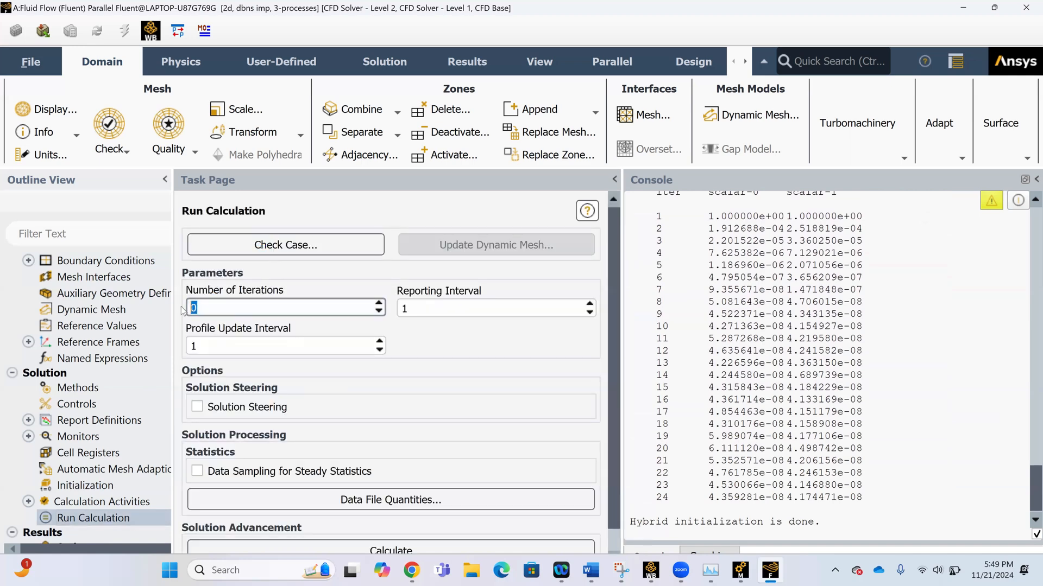
{"action": "type", "text": "1500"}
{"action": "left_click", "coordinate": [356, 544]}
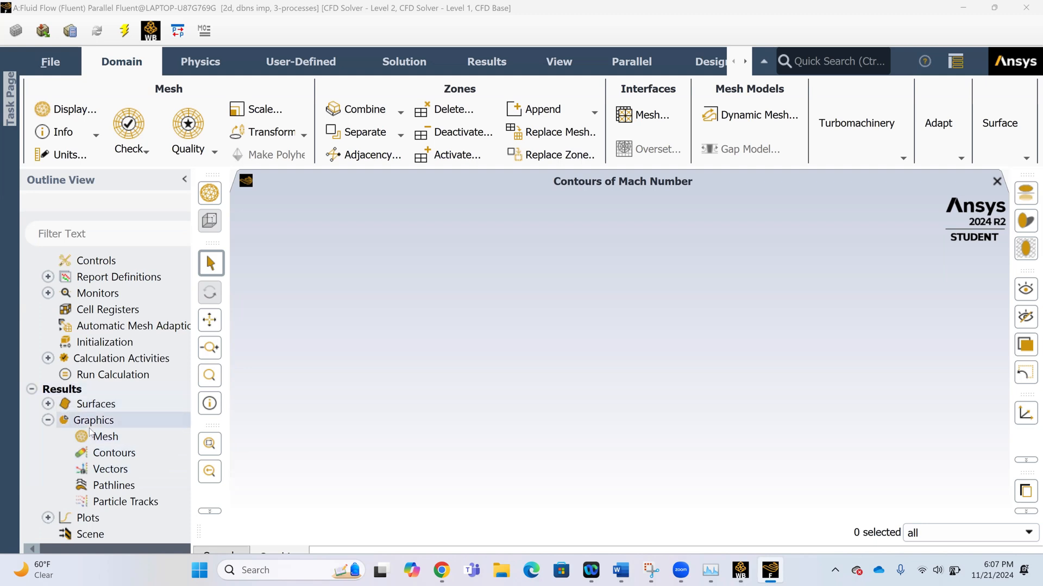
Create and display a filled contour of Velocity Magnitude on the interior-surface_body surface.
{"action": "double_click", "coordinate": [111, 453]}
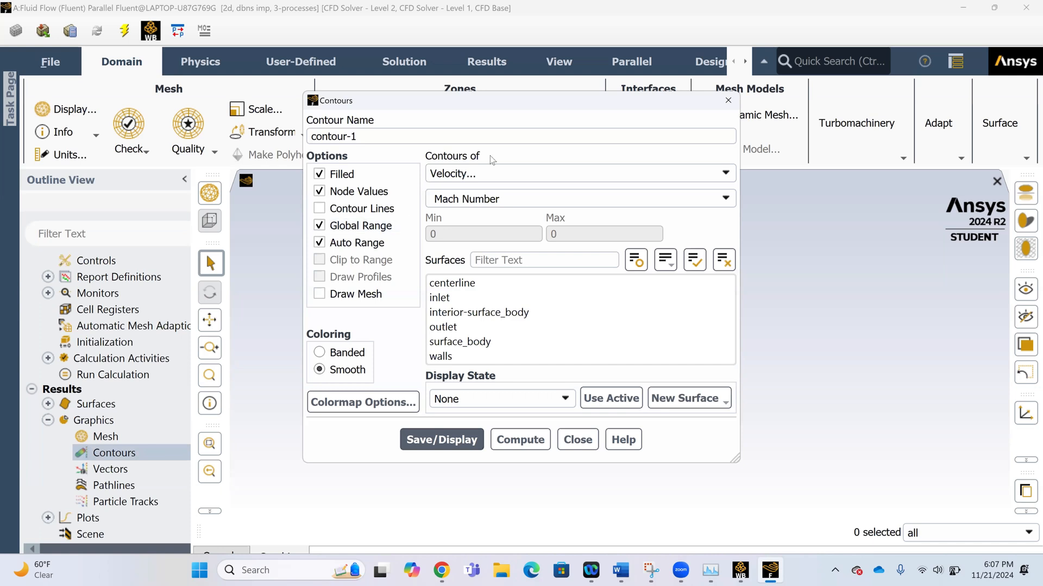
{"action": "left_click", "coordinate": [498, 200]}
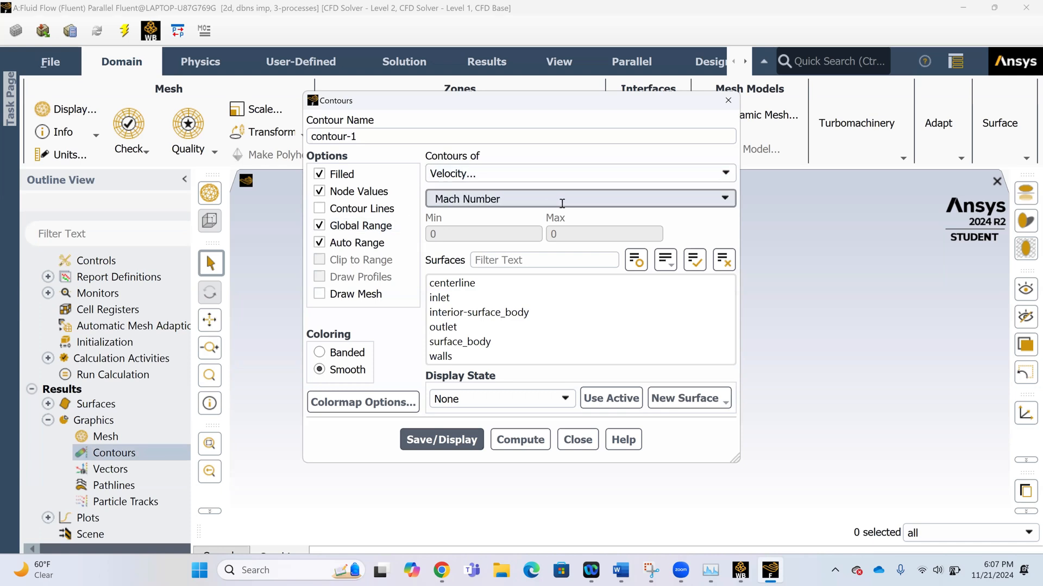
{"action": "left_click", "coordinate": [725, 199]}
{"action": "scroll", "coordinate": [644, 226], "scroll_direction": "up", "scroll_amount": 1}
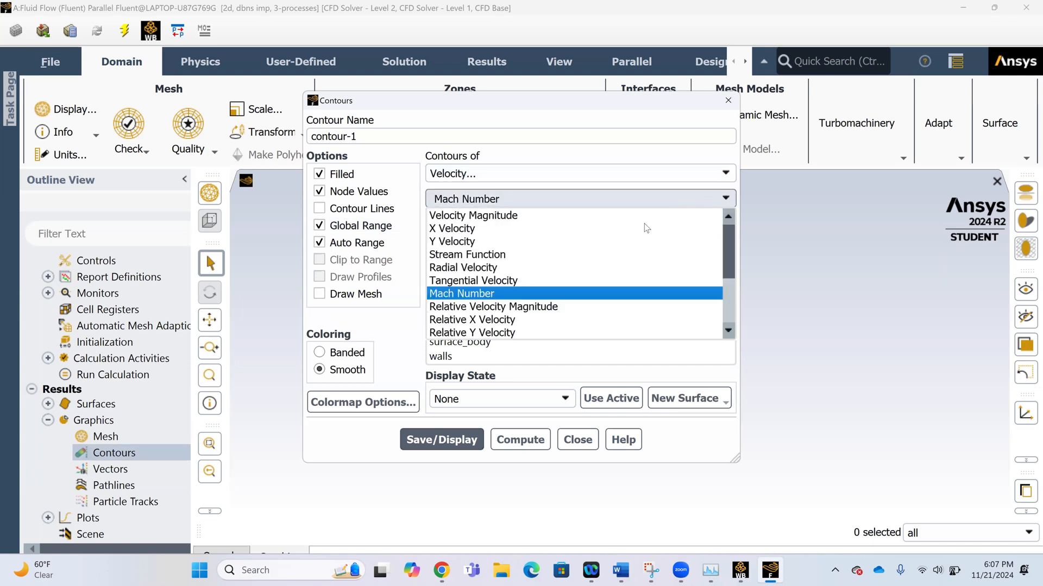
{"action": "left_click", "coordinate": [570, 215]}
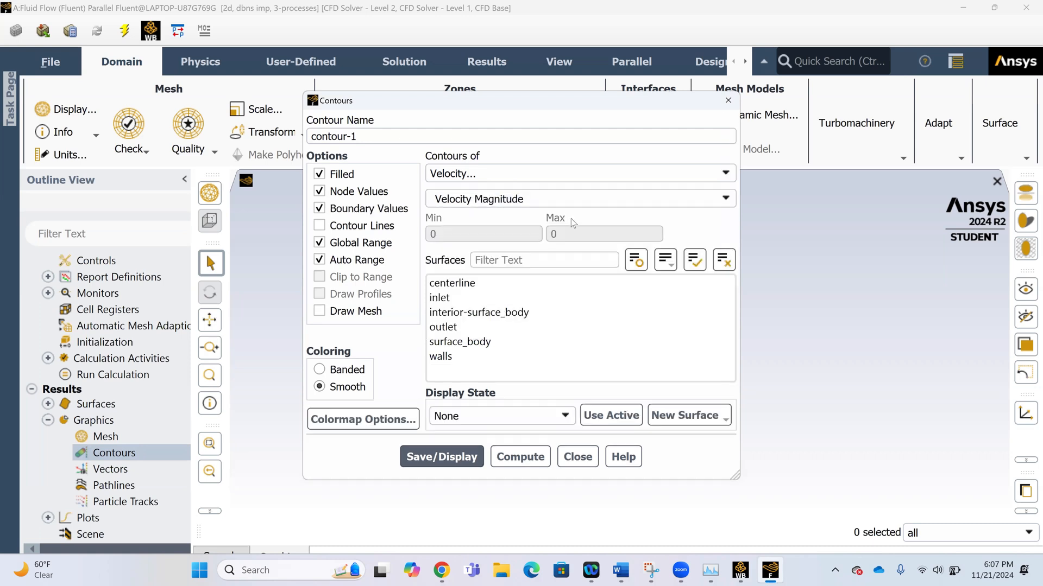
{"action": "left_click", "coordinate": [501, 313]}
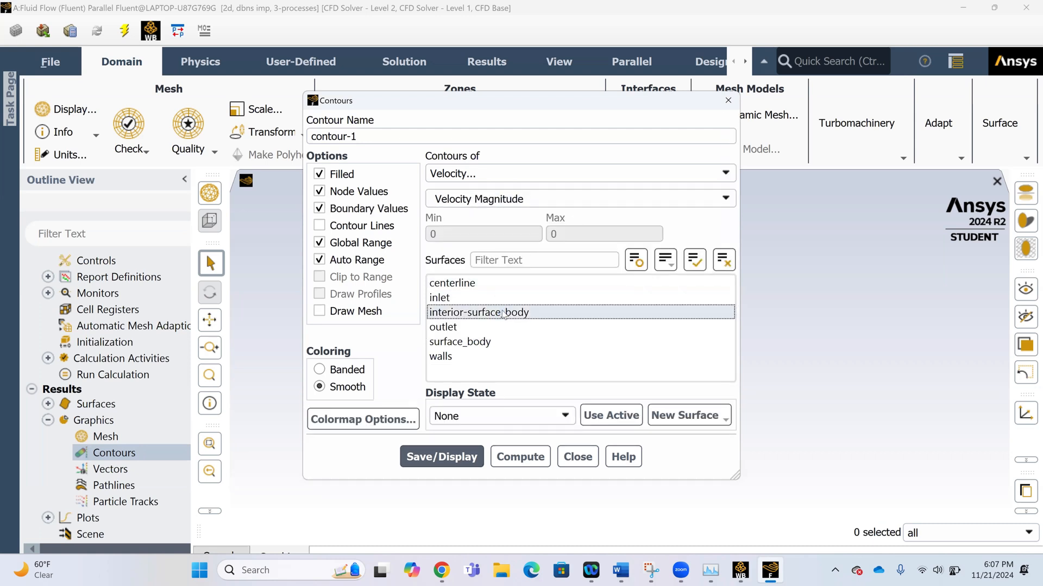
{"action": "left_click", "coordinate": [443, 456]}
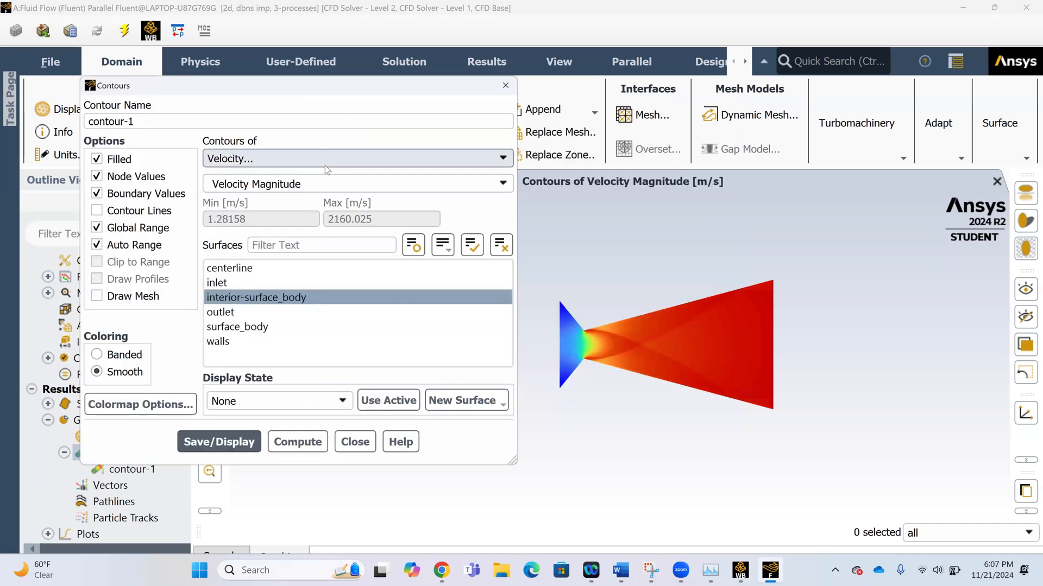
Switch the contour variable to Static Pressure on interior-surface_body and display it.
{"action": "left_click", "coordinate": [324, 165]}
{"action": "left_click", "coordinate": [323, 173]}
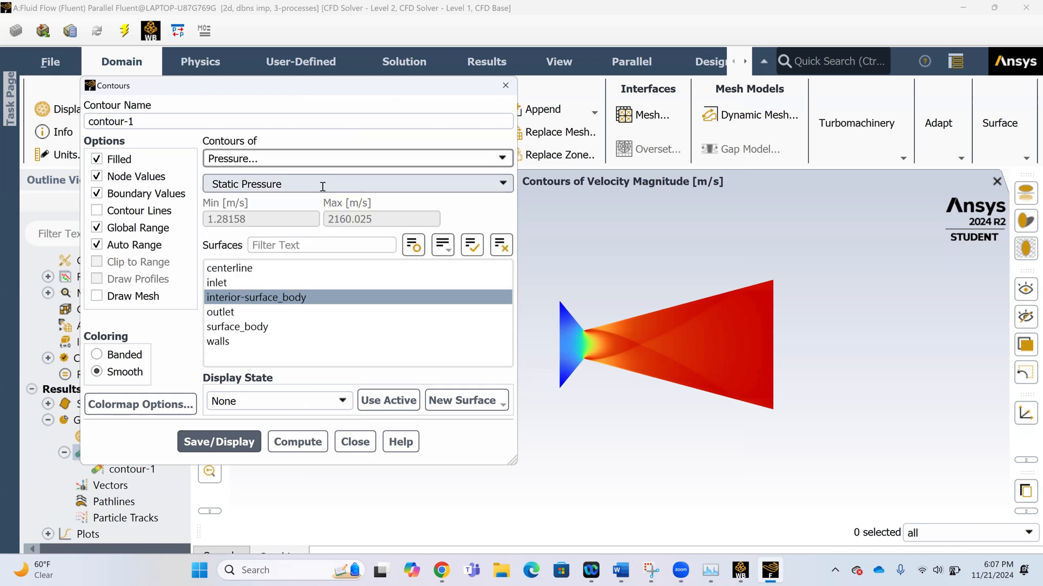
{"action": "left_click", "coordinate": [213, 442]}
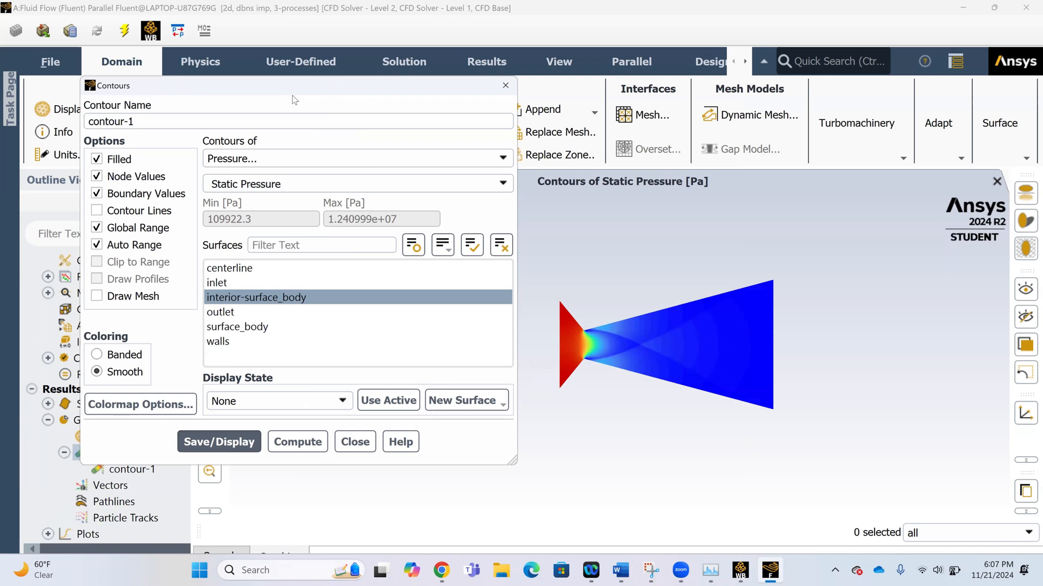
Change the contour variable to Density and display it on interior-surface_body.
{"action": "left_click_drag", "start_coordinate": [293, 89], "coordinate": [268, 55]}
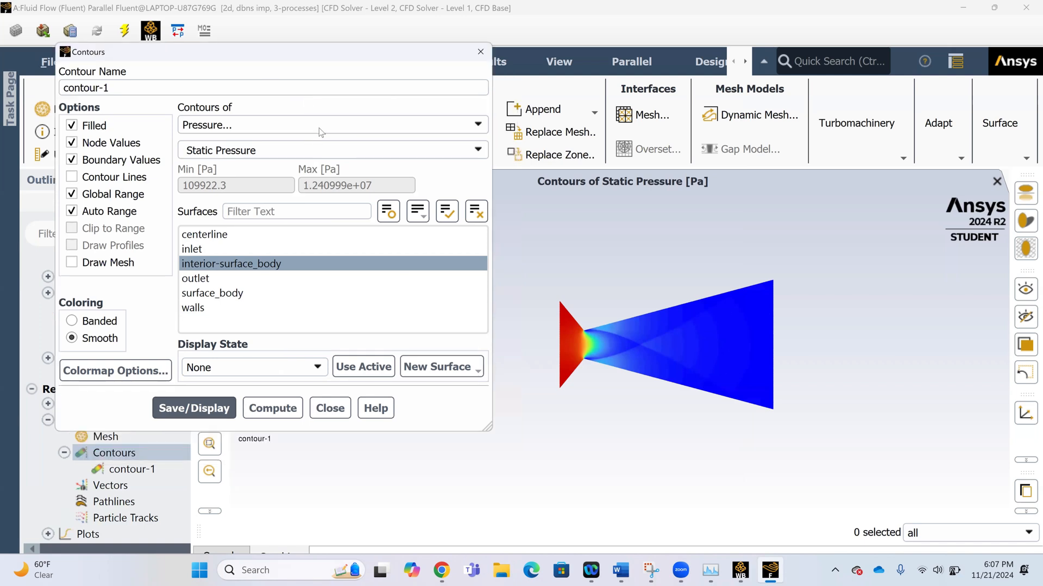
{"action": "left_click", "coordinate": [321, 133]}
{"action": "left_click", "coordinate": [310, 153]}
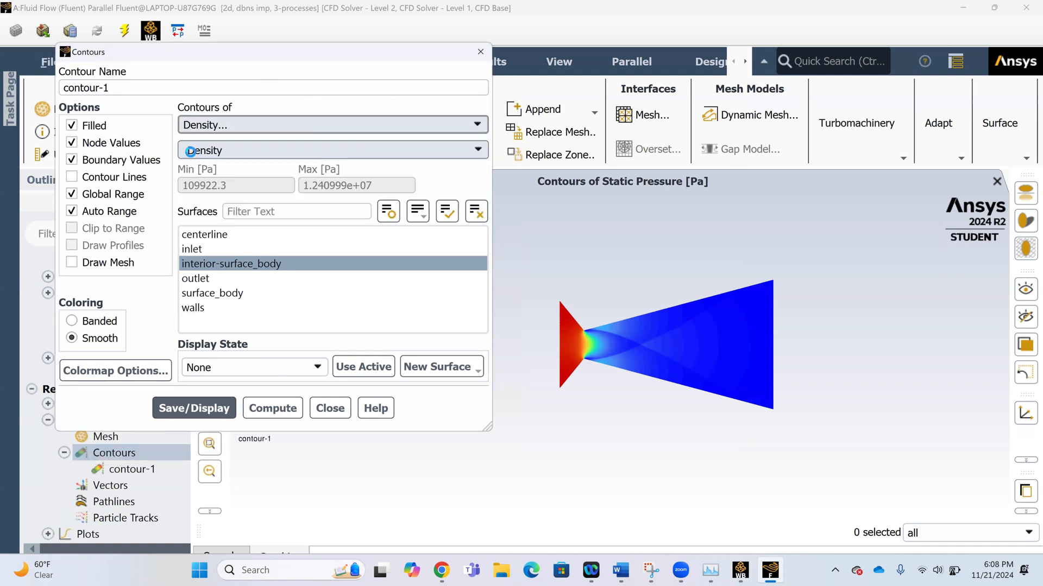
{"action": "left_click", "coordinate": [213, 407]}
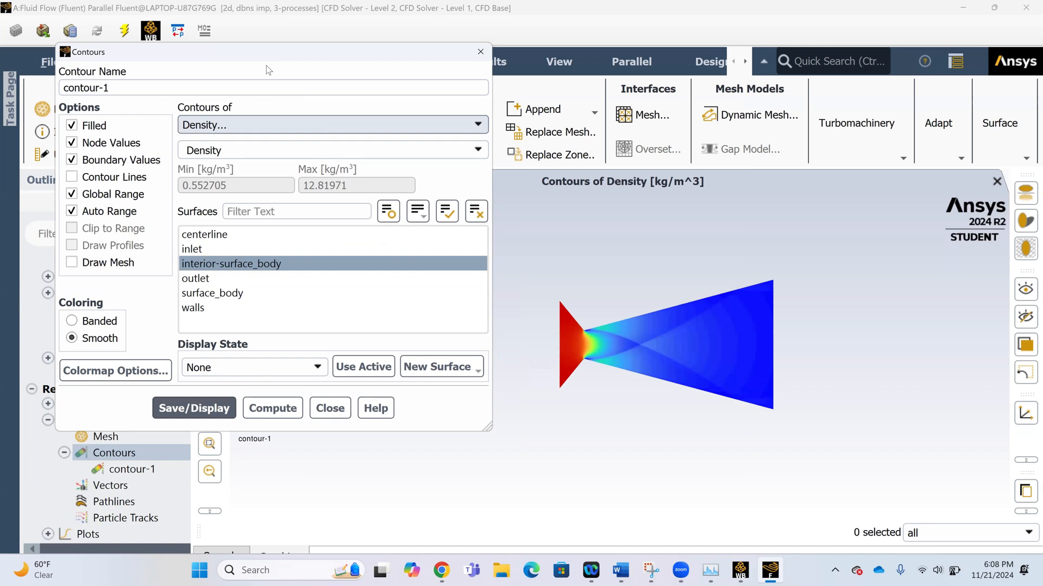
Set the contour variable to Sound Speed from the Properties category and display it on interior-surface_body.
{"action": "left_click_drag", "start_coordinate": [266, 52], "coordinate": [246, 33]}
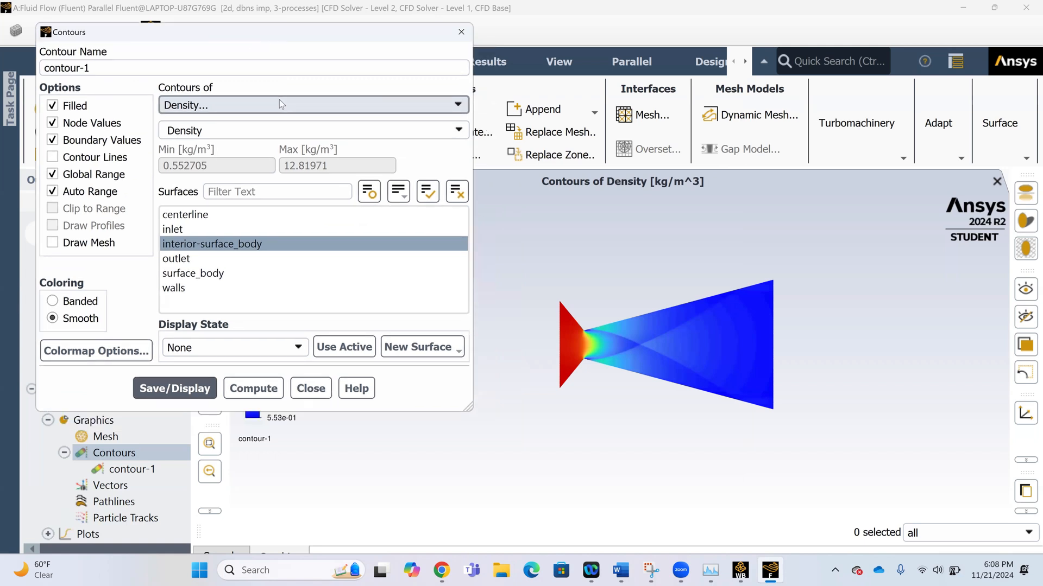
{"action": "left_click", "coordinate": [279, 103]}
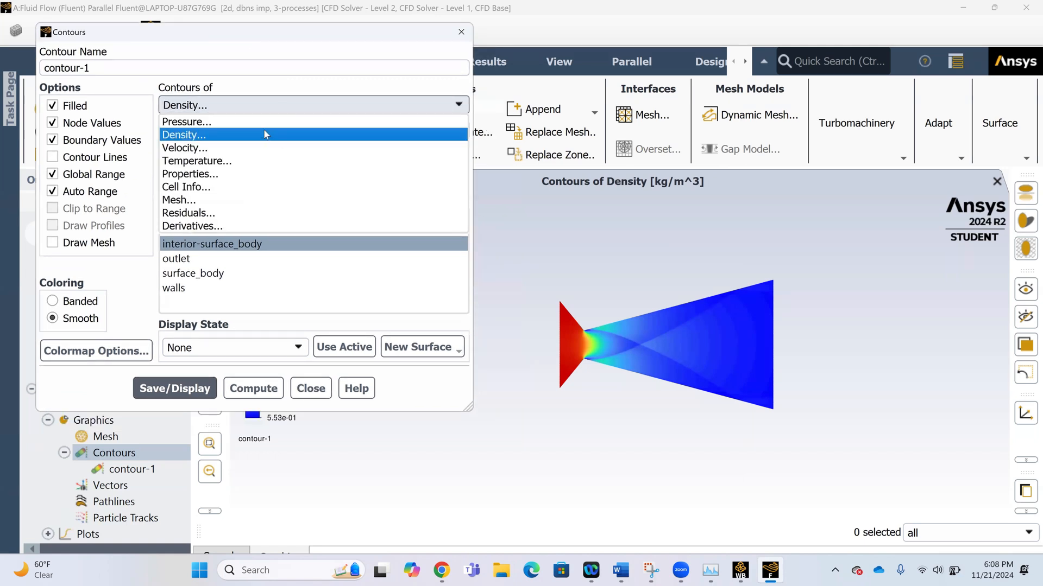
{"action": "left_click", "coordinate": [199, 173]}
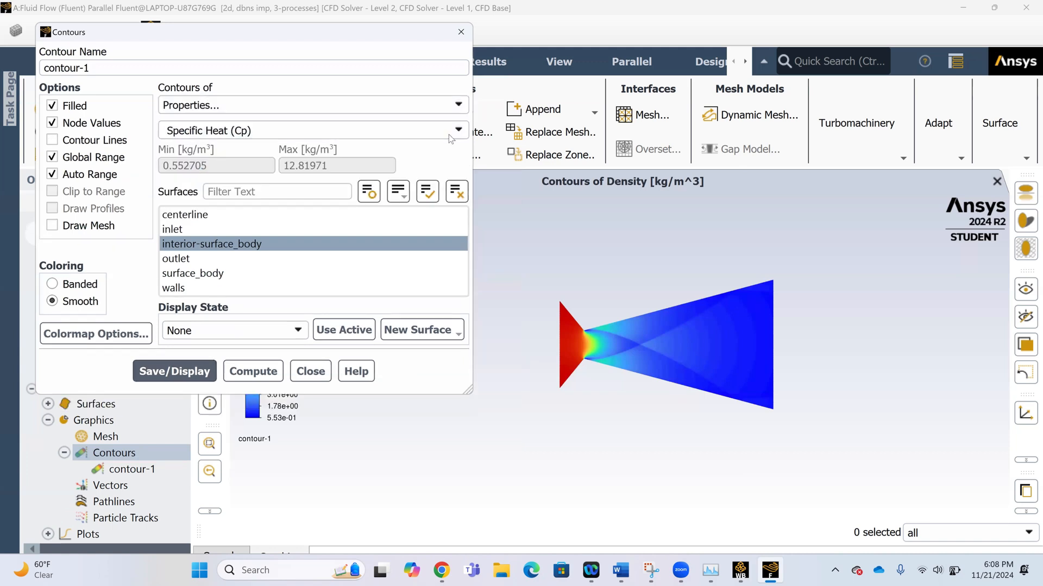
{"action": "left_click", "coordinate": [281, 130]}
{"action": "left_click", "coordinate": [328, 186]}
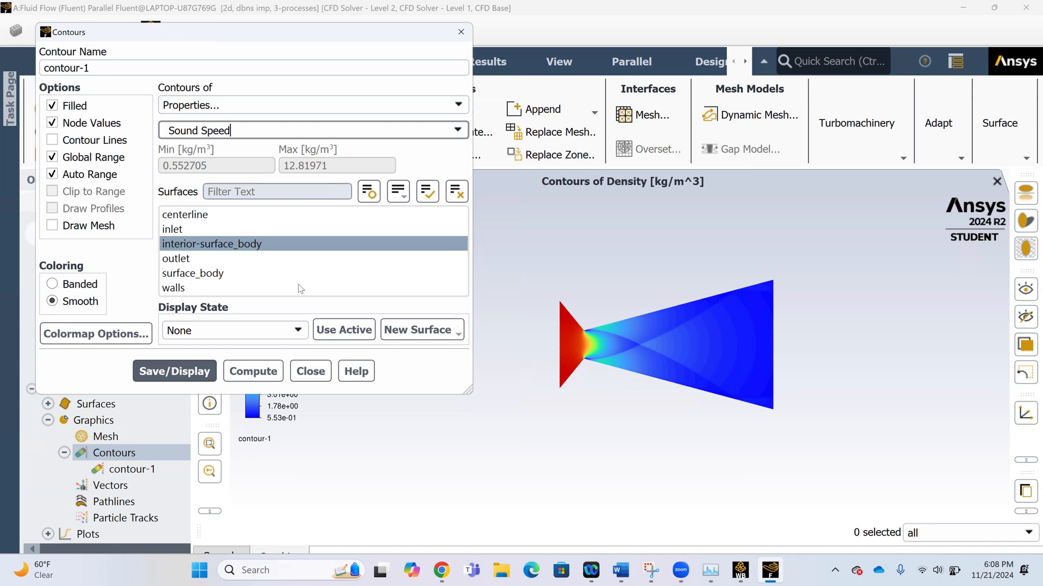
{"action": "left_click", "coordinate": [181, 363]}
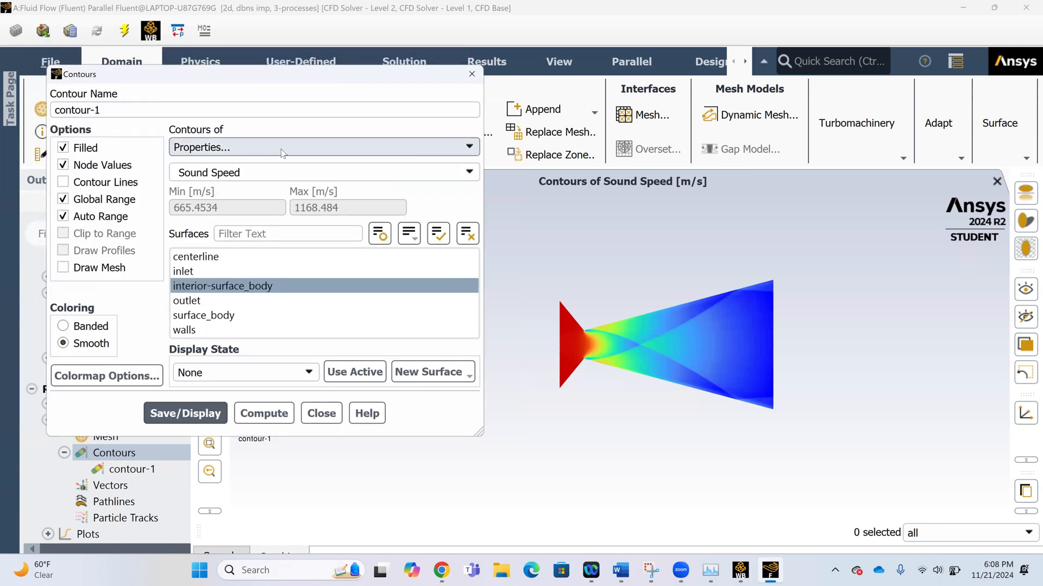
Show the Static Temperature contour on interior-surface_body.
{"action": "left_click", "coordinate": [282, 148]}
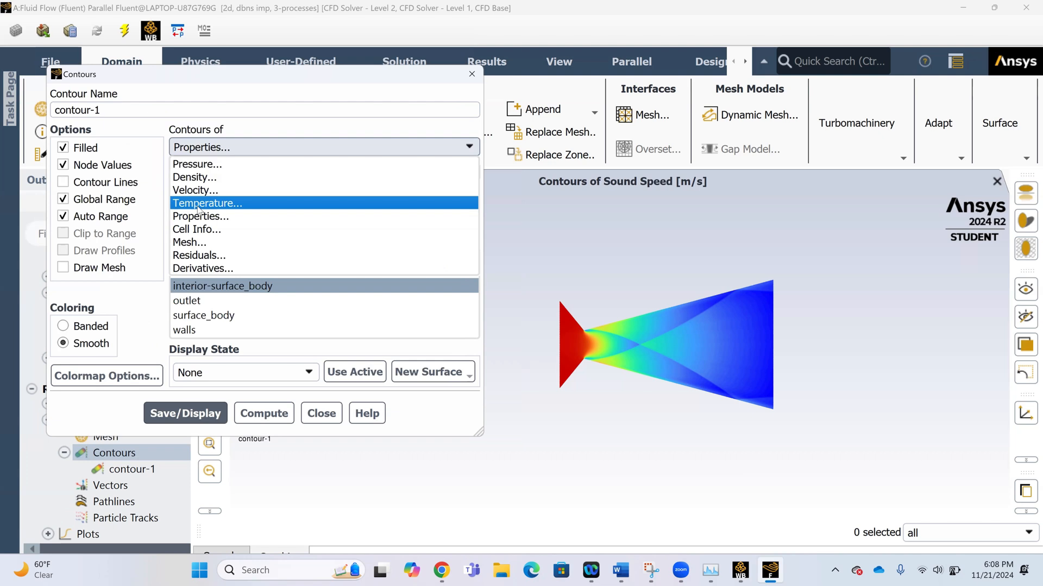
{"action": "left_click", "coordinate": [197, 206]}
{"action": "left_click", "coordinate": [197, 429]}
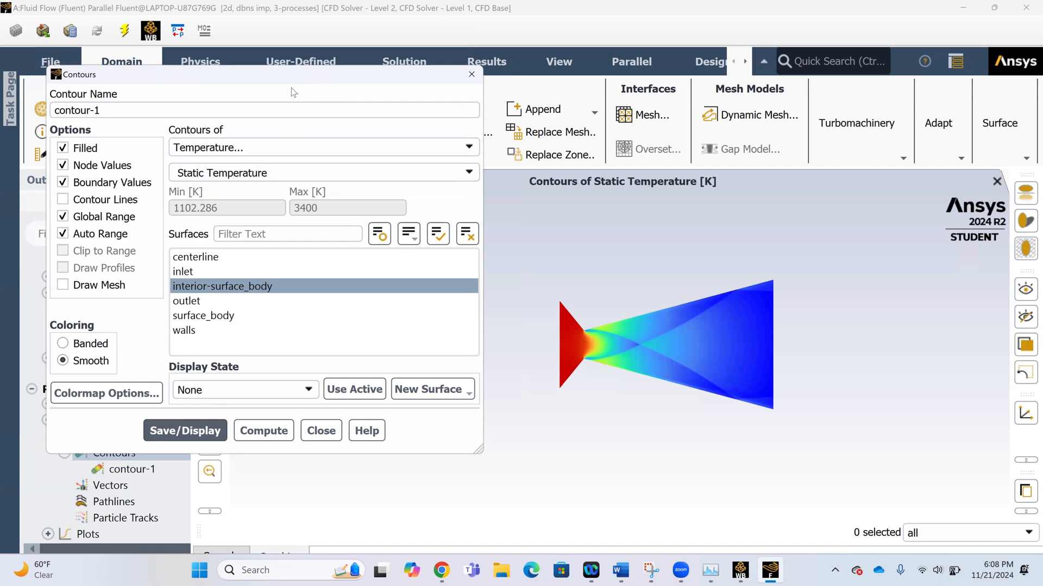
Display the Mach Number contour from the Velocity category on interior-surface_body and close the contour settings.
{"action": "left_click_drag", "start_coordinate": [320, 75], "coordinate": [370, 9]}
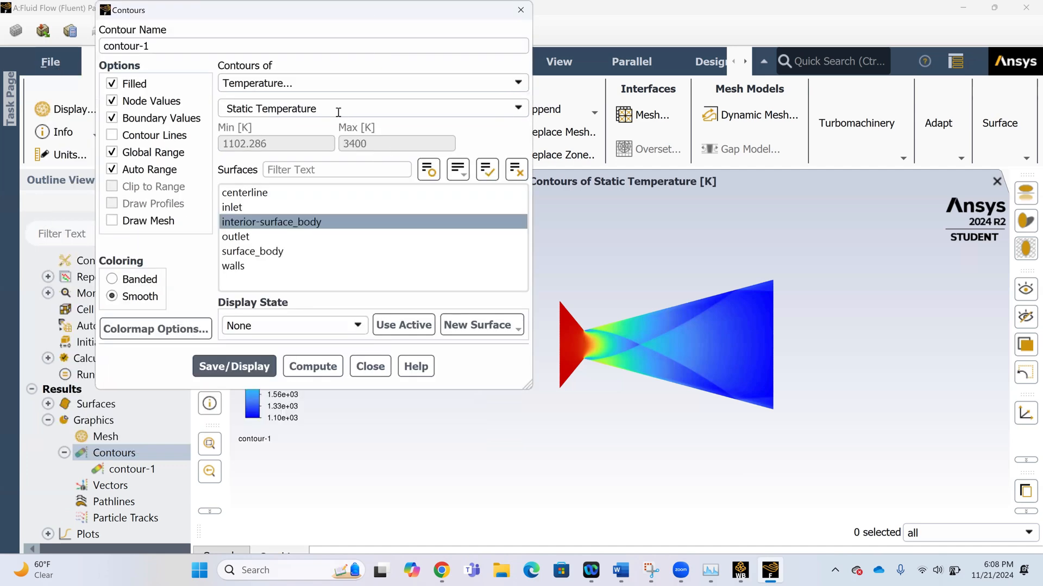
{"action": "left_click", "coordinate": [335, 83]}
{"action": "left_click", "coordinate": [250, 124]}
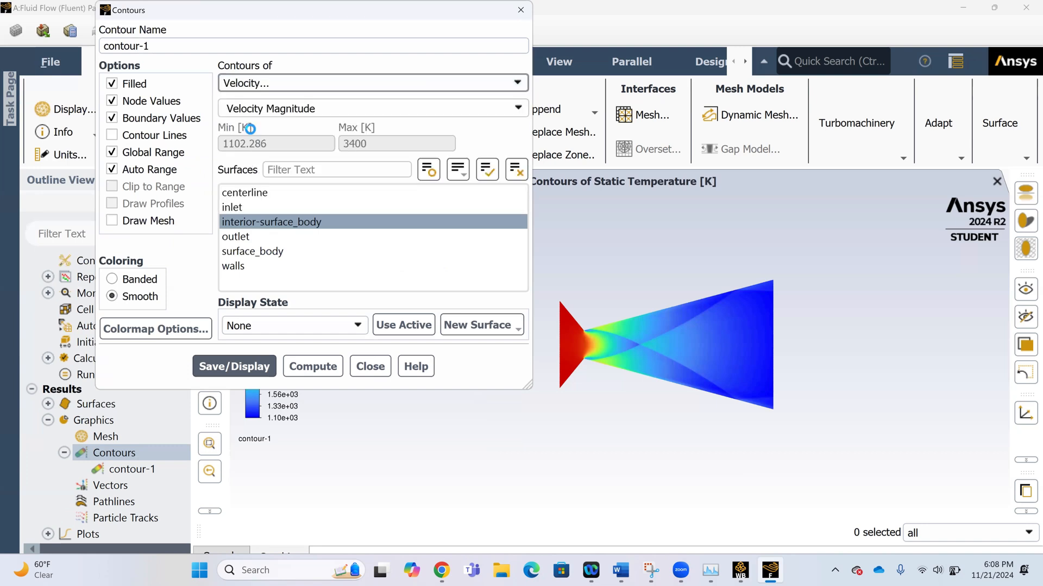
{"action": "left_click", "coordinate": [272, 111]}
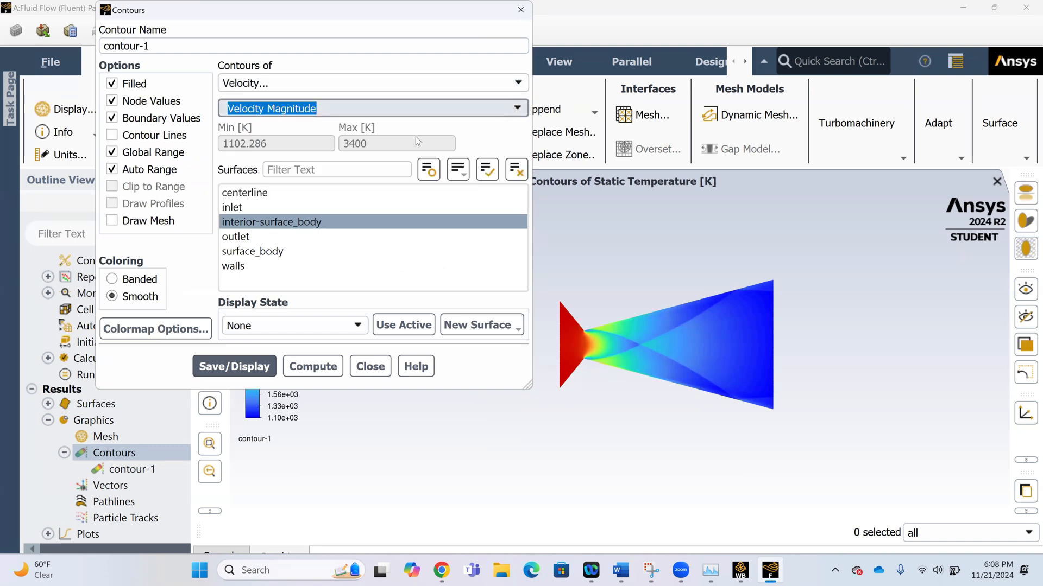
{"action": "left_click", "coordinate": [305, 199]}
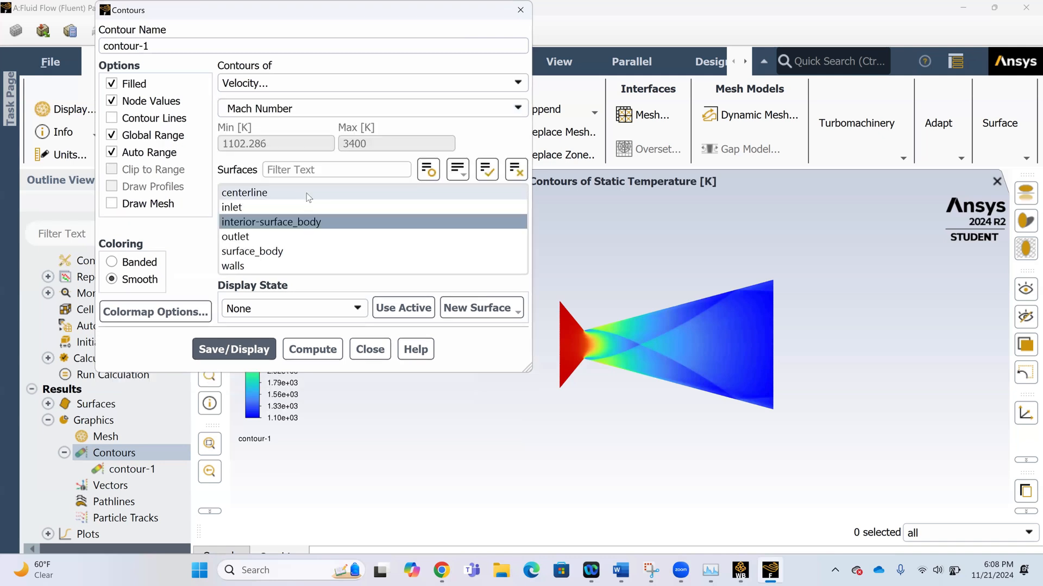
{"action": "left_click", "coordinate": [228, 349]}
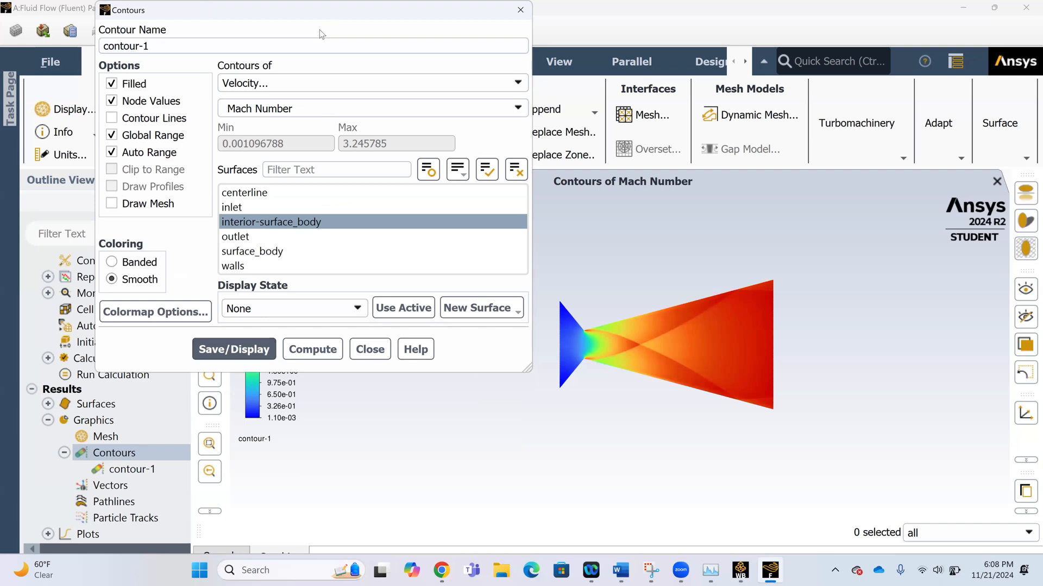
{"action": "left_click_drag", "start_coordinate": [331, 13], "coordinate": [324, 131]}
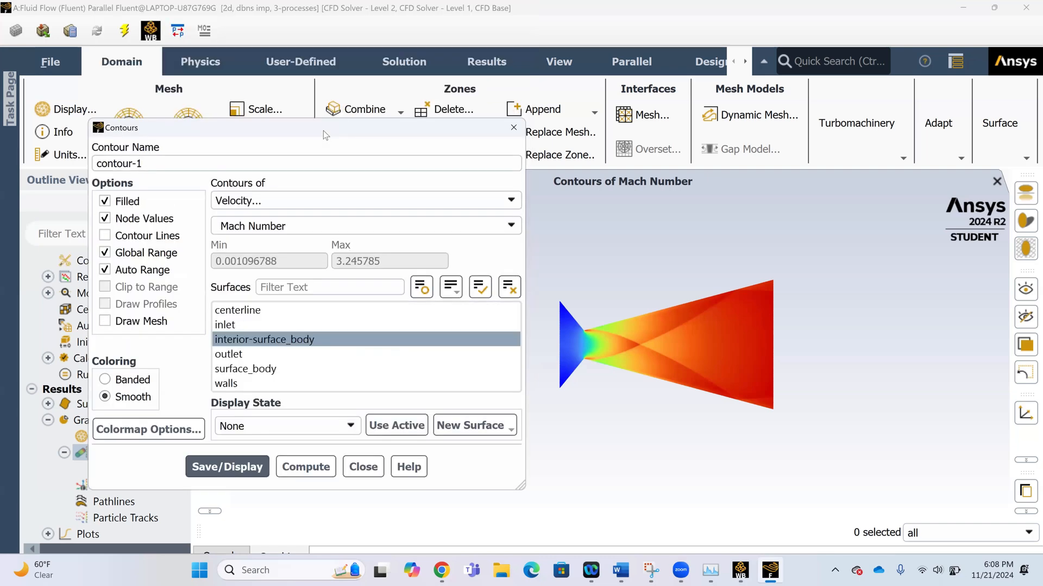
{"action": "left_click", "coordinate": [363, 466]}
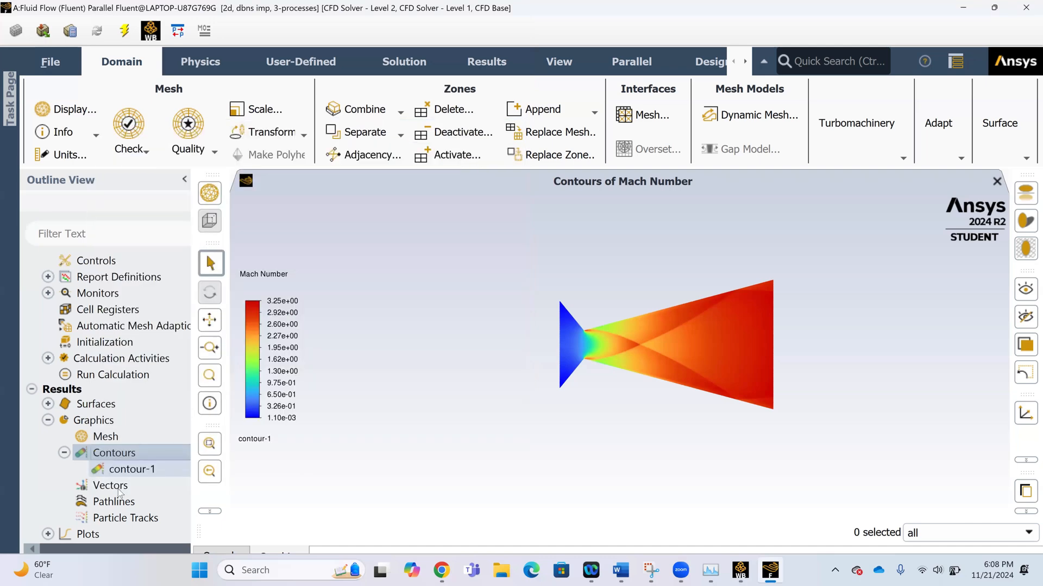
Create an XY plot of Velocity Magnitude along the centerline, using Direction Vector for the X axis with plot direction X = 1.
{"action": "scroll", "coordinate": [123, 488], "scroll_direction": "down", "scroll_amount": 2}
{"action": "left_click", "coordinate": [48, 437]}
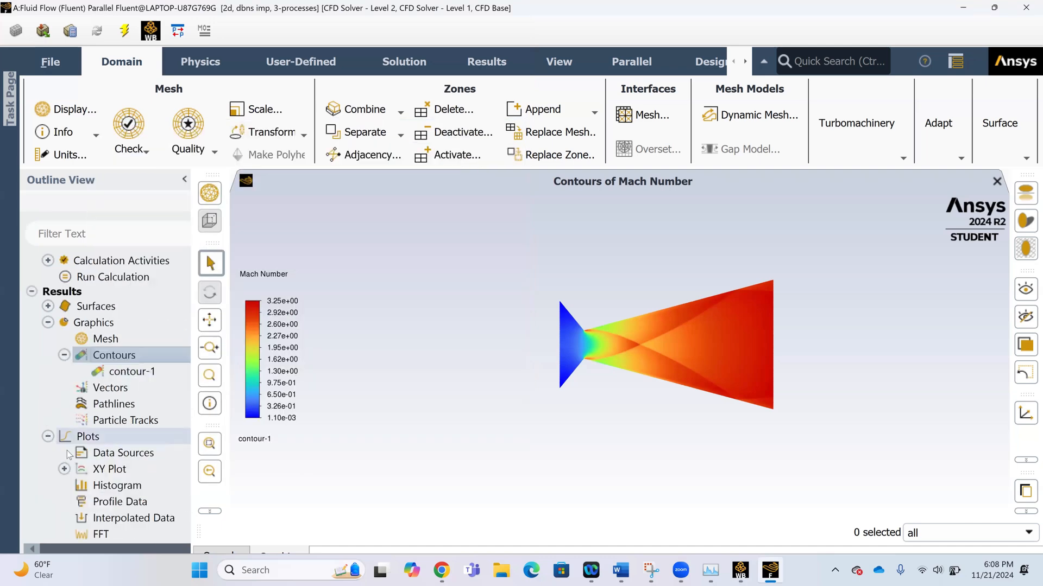
{"action": "left_click", "coordinate": [64, 469]}
{"action": "left_click", "coordinate": [65, 469]}
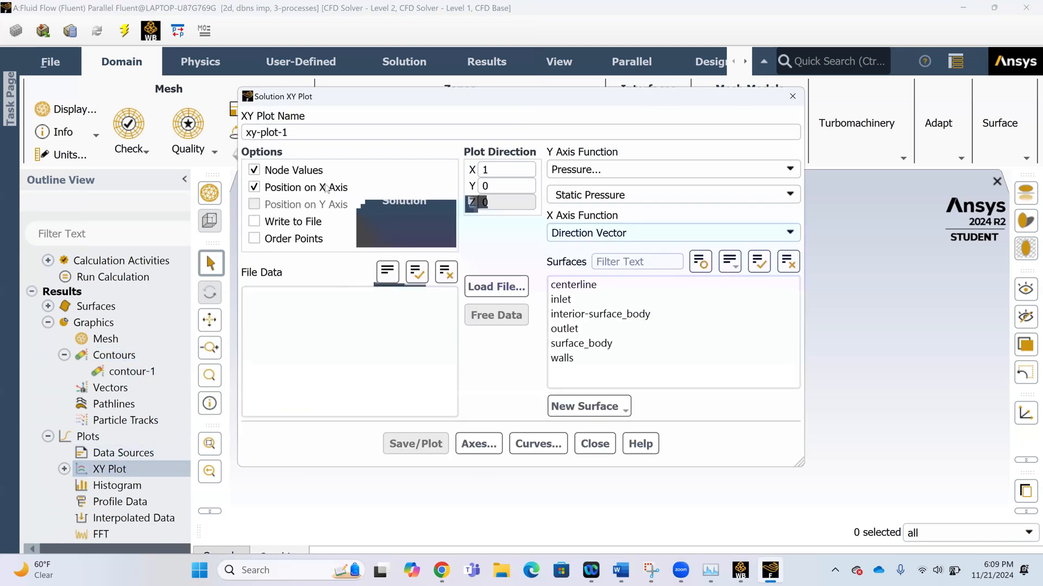
{"action": "left_click", "coordinate": [577, 173]}
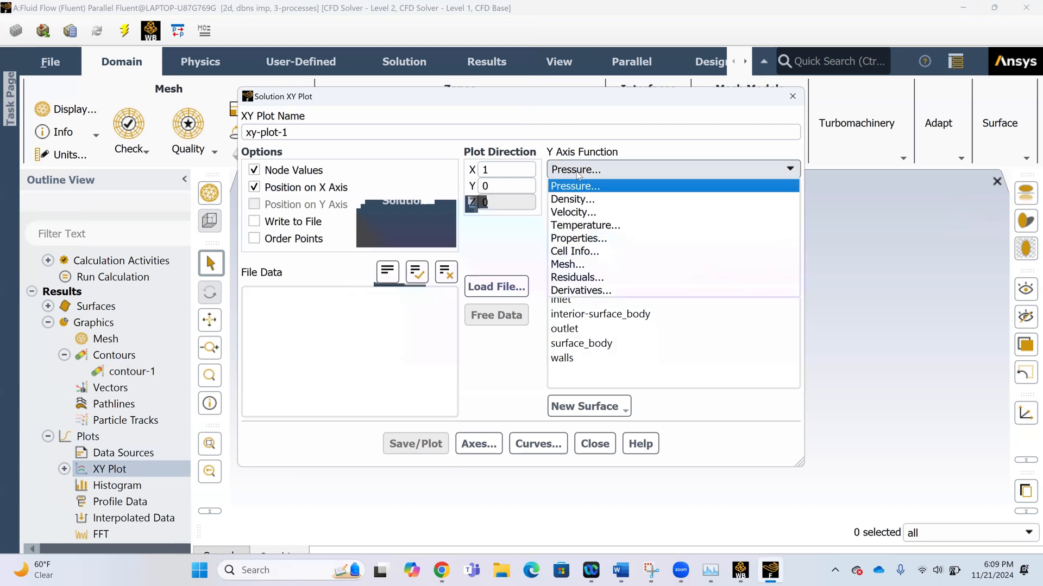
{"action": "left_click", "coordinate": [575, 212]}
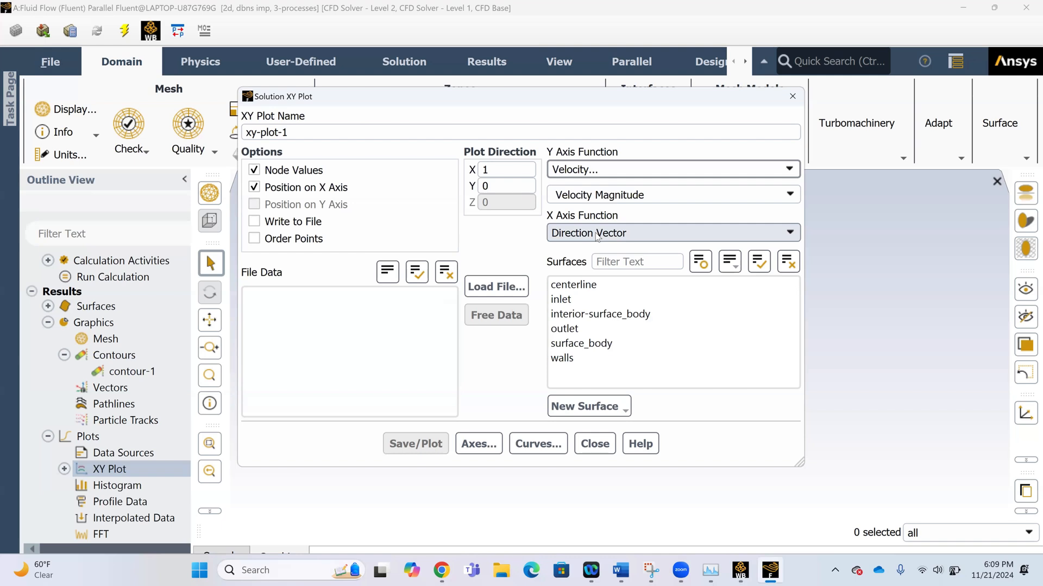
{"action": "left_click", "coordinate": [576, 284]}
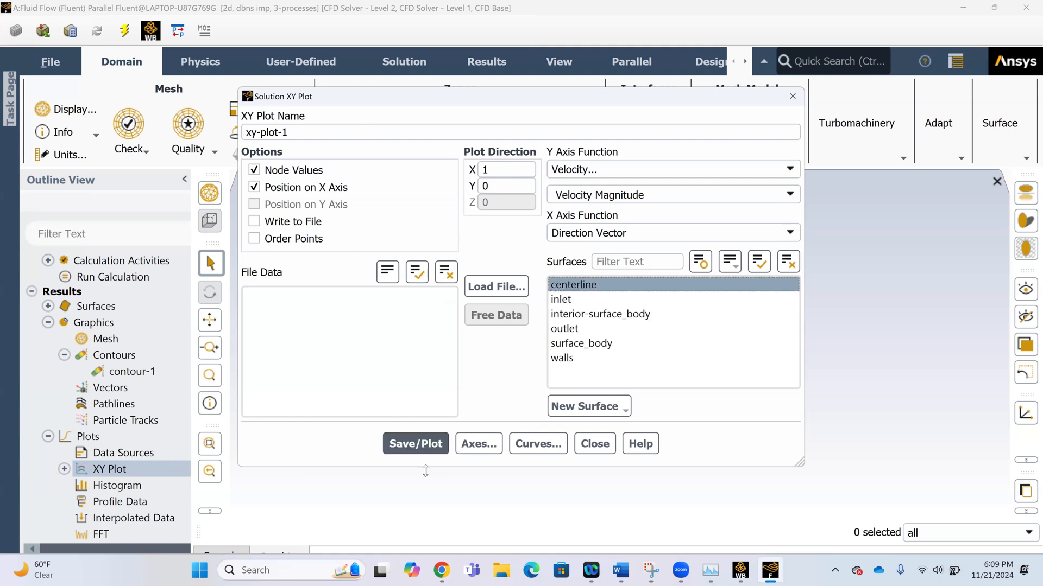
{"action": "left_click", "coordinate": [419, 448]}
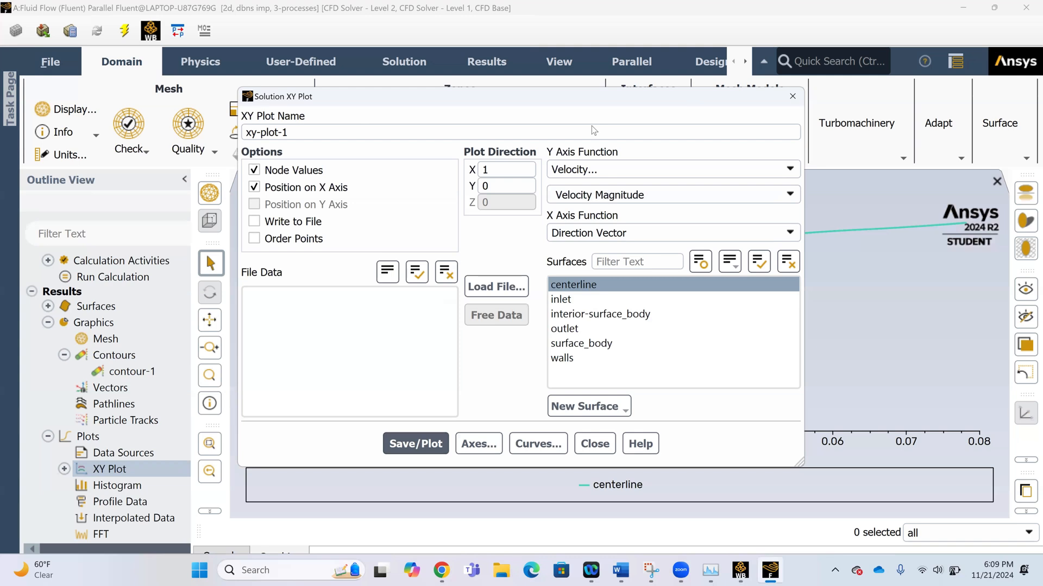
{"action": "left_click_drag", "start_coordinate": [591, 125], "coordinate": [594, 67]}
{"action": "left_click", "coordinate": [256, 157]}
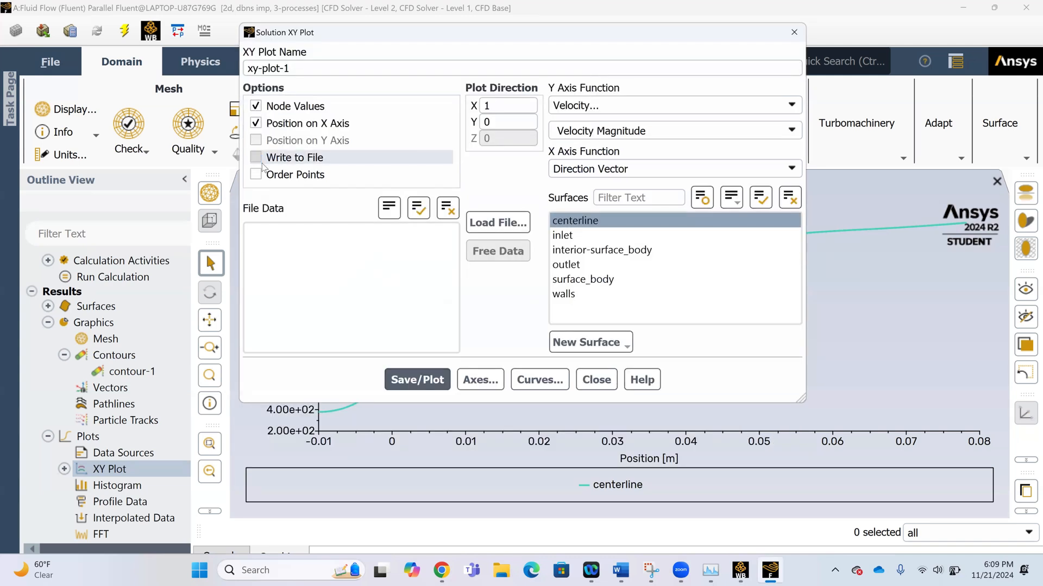
{"action": "left_click", "coordinate": [421, 381]}
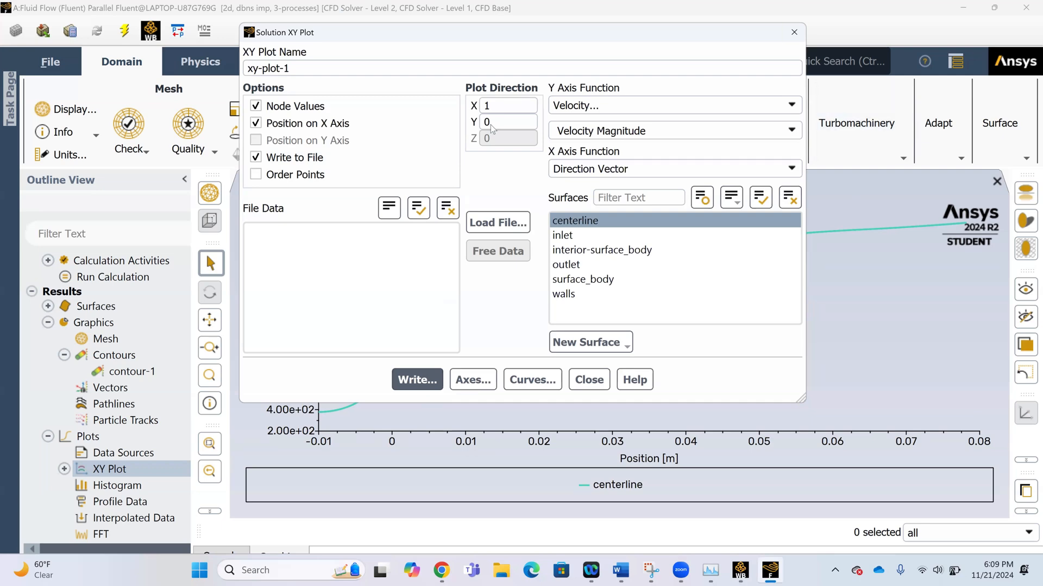
Set the Y axis function to Static Pressure, turn off Write to File, and plot it along the centerline.
{"action": "left_click_drag", "start_coordinate": [730, 34], "coordinate": [490, 124]}
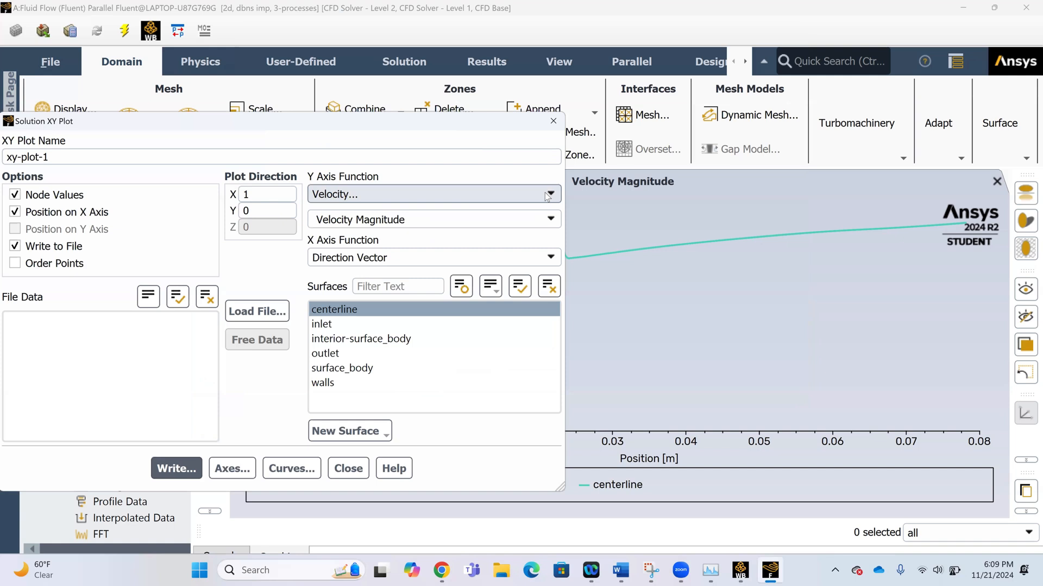
{"action": "left_click", "coordinate": [547, 196]}
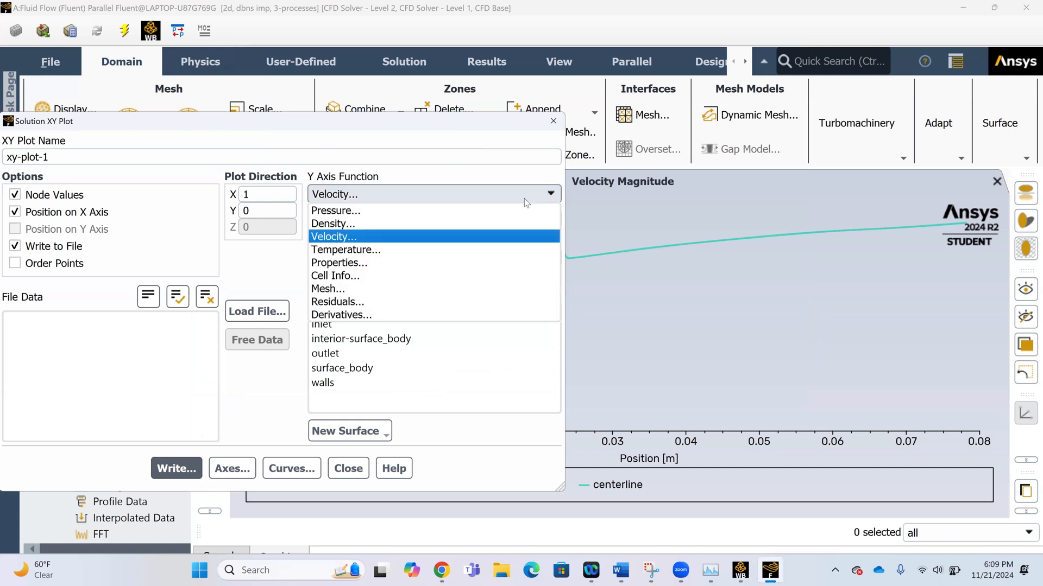
{"action": "left_click", "coordinate": [526, 211]}
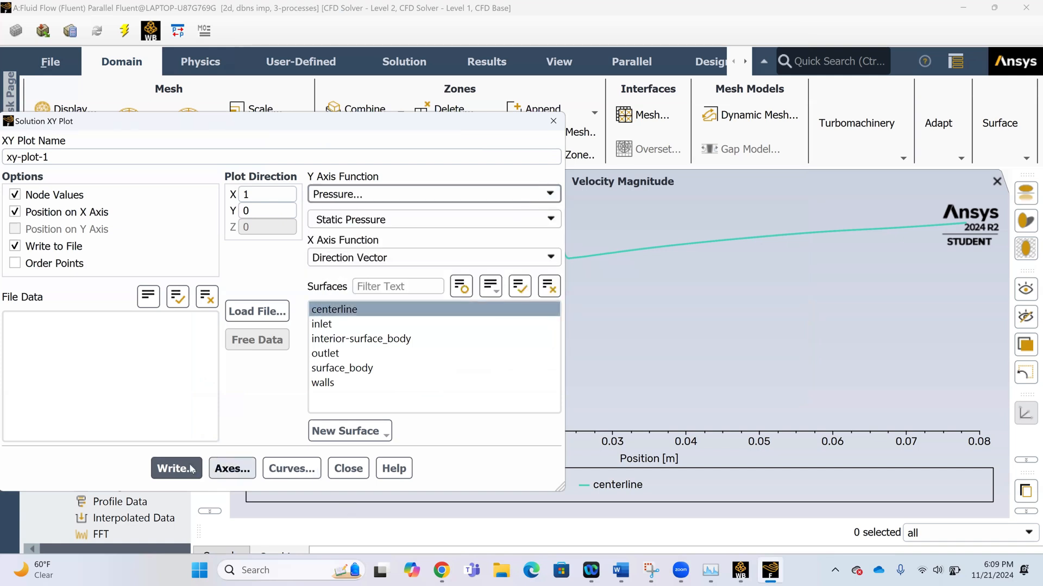
{"action": "left_click", "coordinate": [10, 248]}
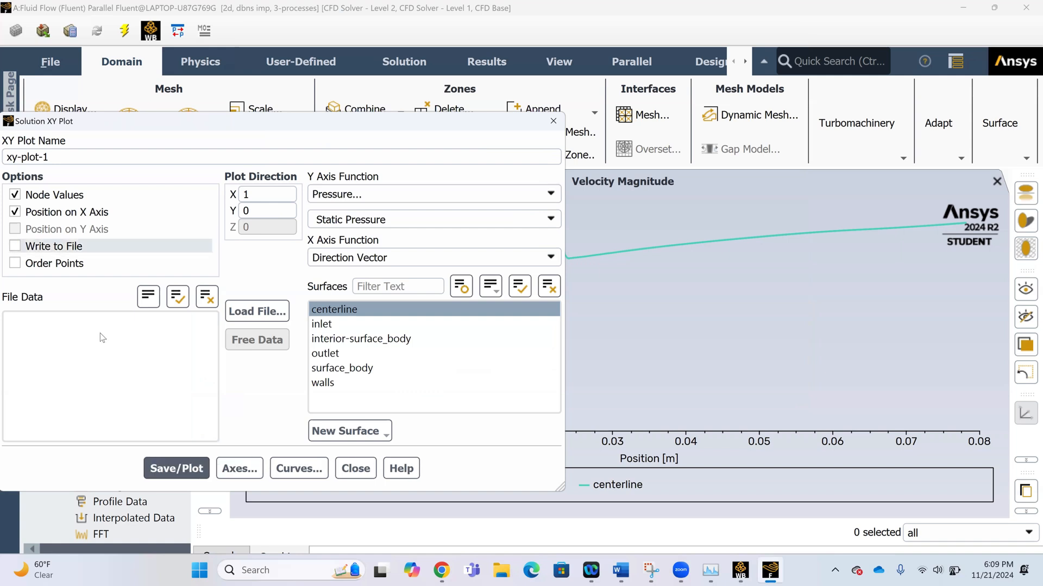
{"action": "left_click", "coordinate": [198, 465]}
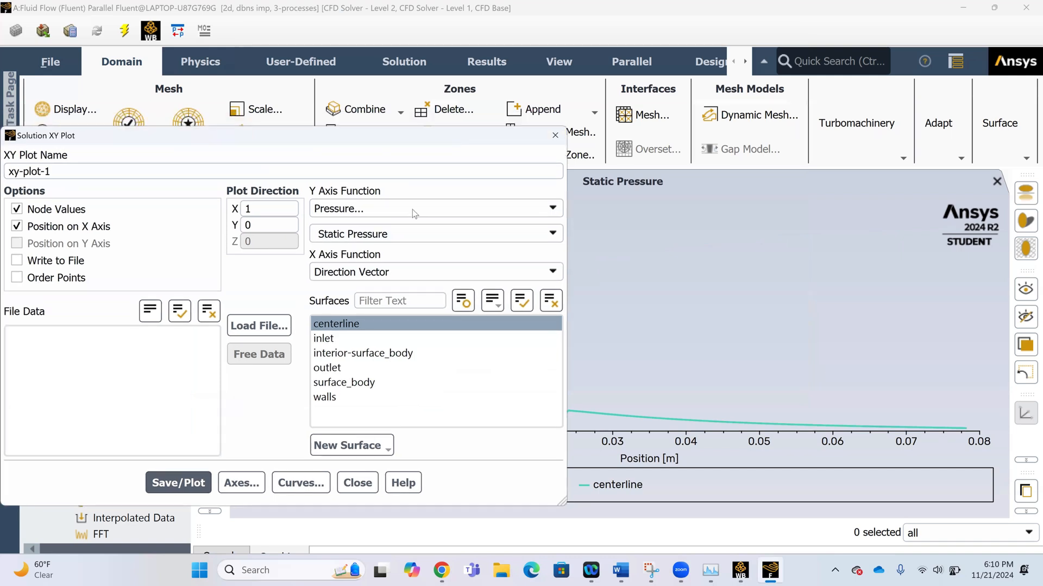
Change the Y axis function to Density and plot it along the centerline.
{"action": "left_click", "coordinate": [411, 214]}
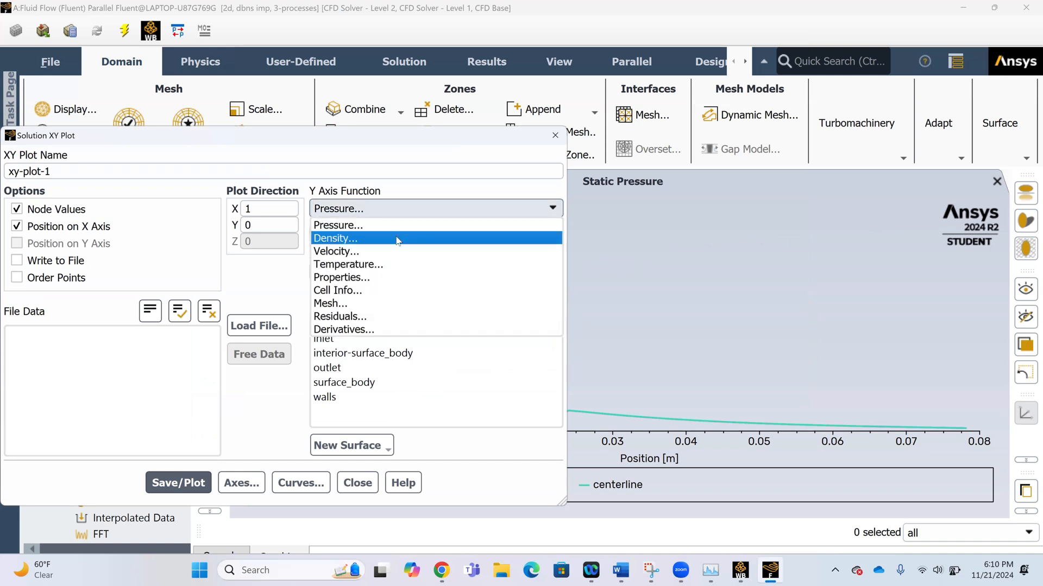
{"action": "left_click", "coordinate": [407, 238]}
{"action": "left_click", "coordinate": [178, 483]}
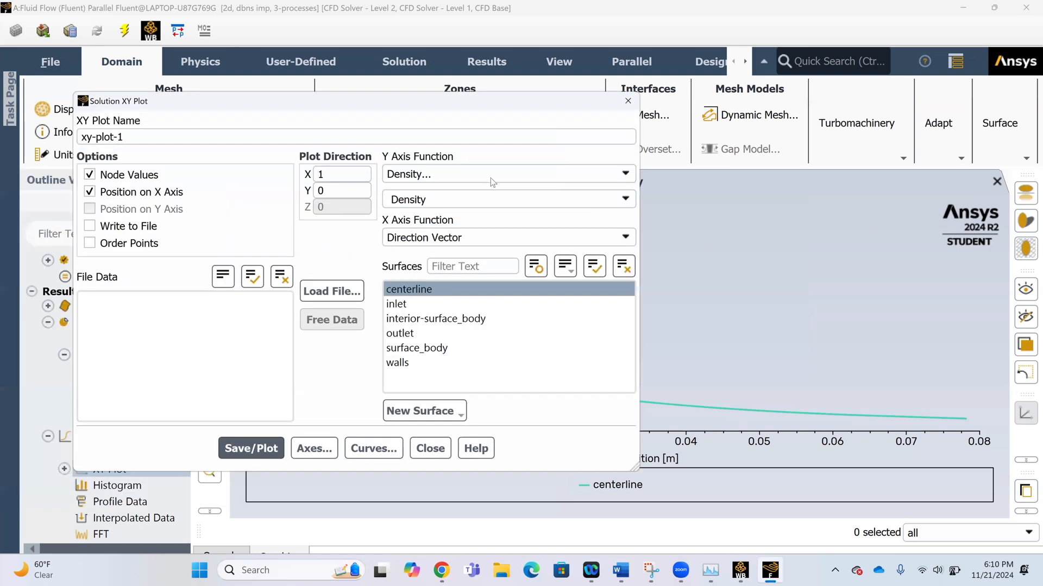
Set the Y axis function to Sound Speed from the Properties category and plot it along the centerline.
{"action": "left_click", "coordinate": [491, 178]}
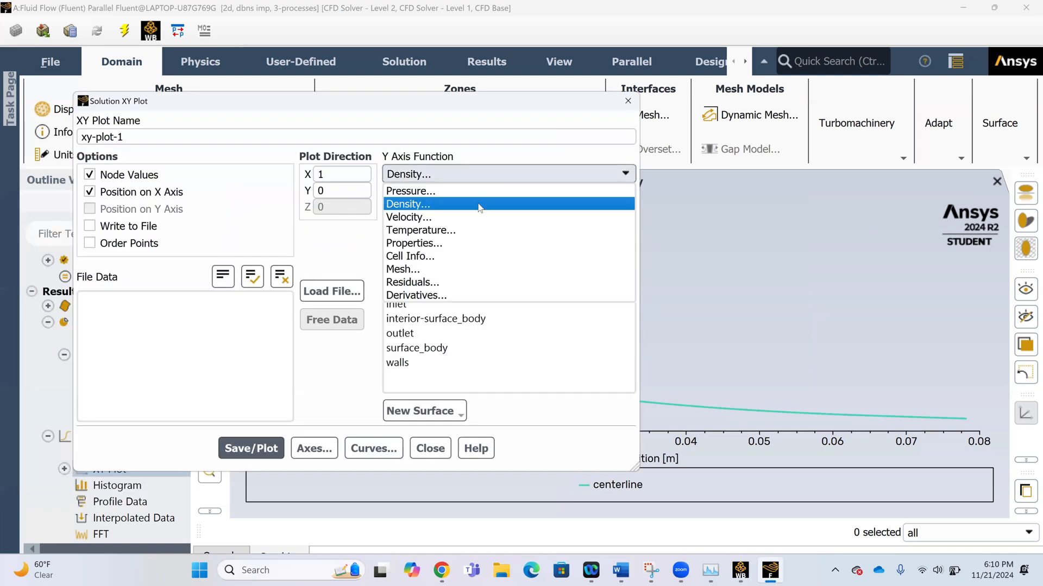
{"action": "left_click", "coordinate": [470, 243]}
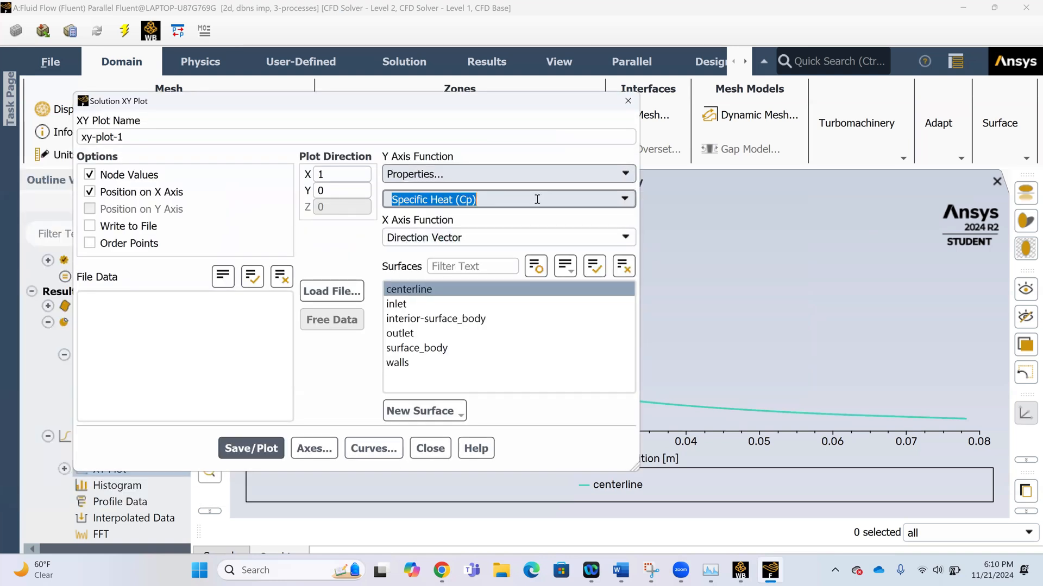
{"action": "left_click", "coordinate": [625, 200]}
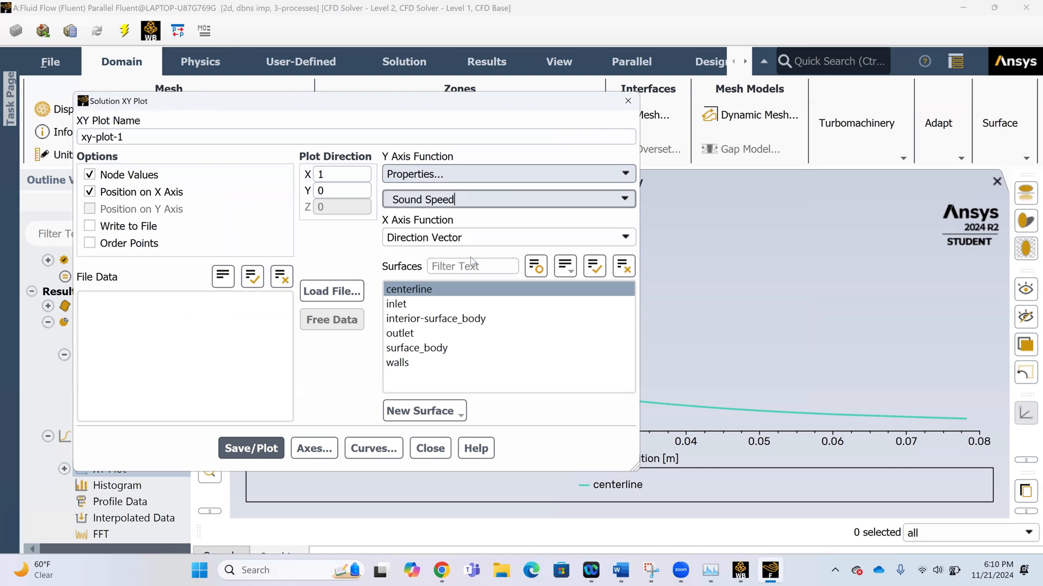
{"action": "left_click", "coordinate": [472, 255]}
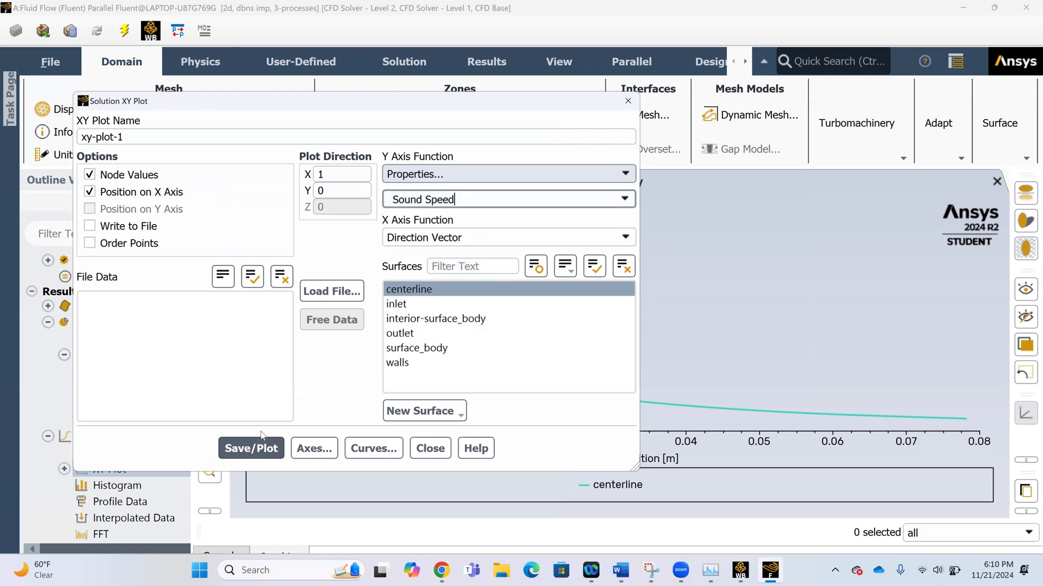
{"action": "left_click", "coordinate": [261, 450]}
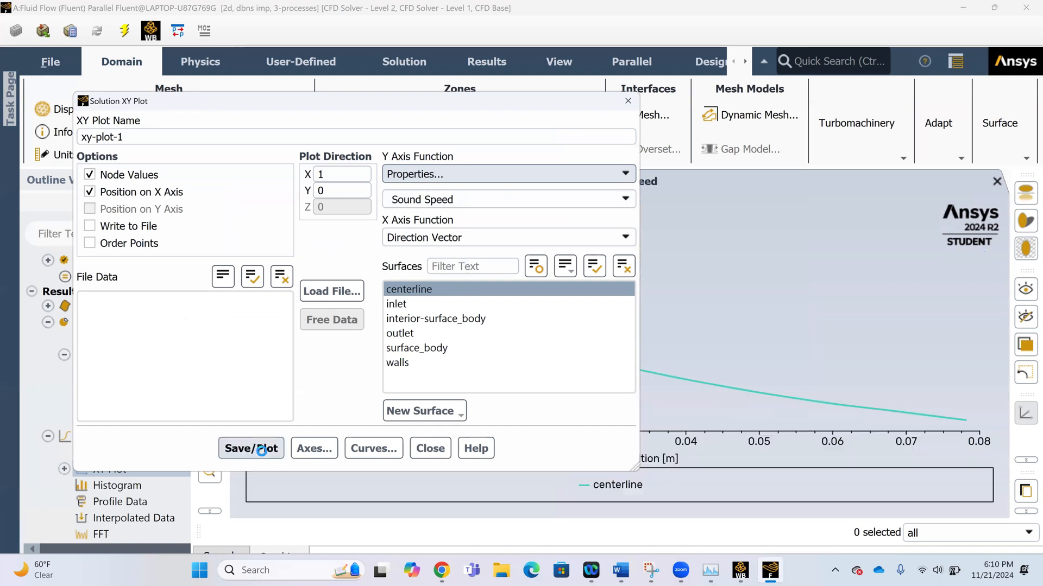
Plot Static Temperature from the Temperature category along the centerline.
{"action": "left_click_drag", "start_coordinate": [366, 100], "coordinate": [366, 109]}
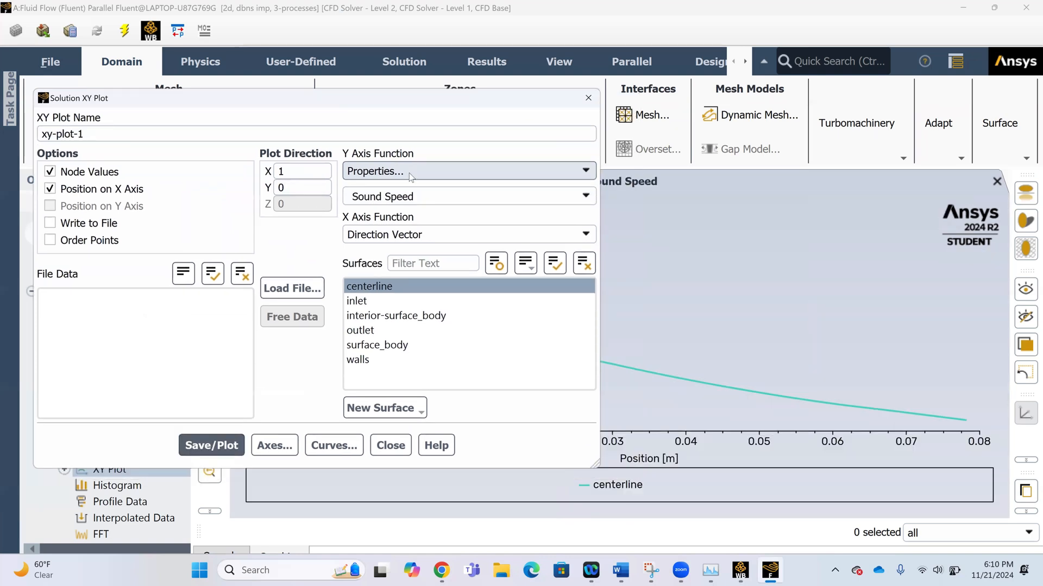
{"action": "left_click", "coordinate": [410, 177]}
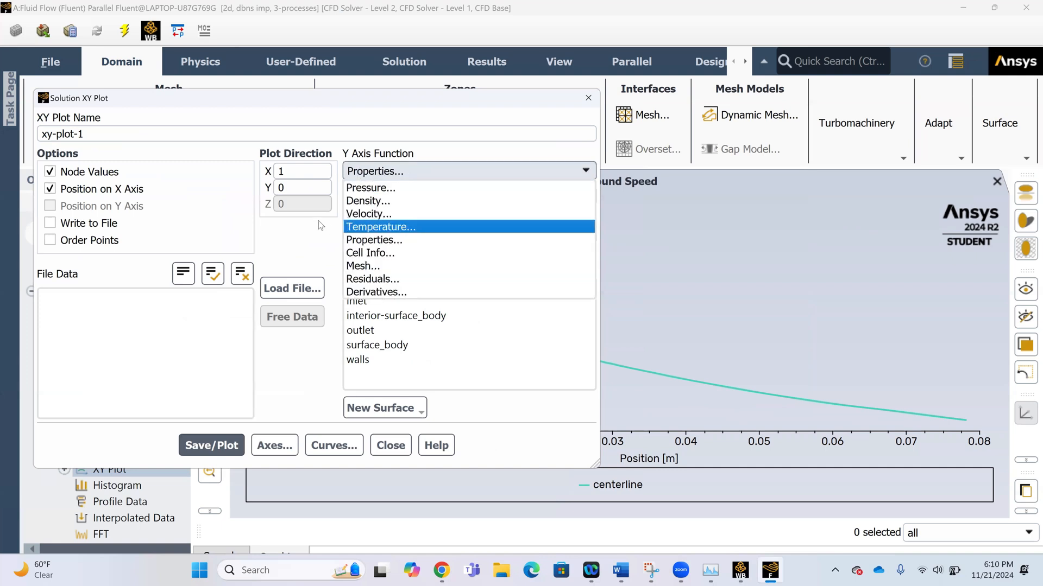
{"action": "left_click", "coordinate": [374, 227]}
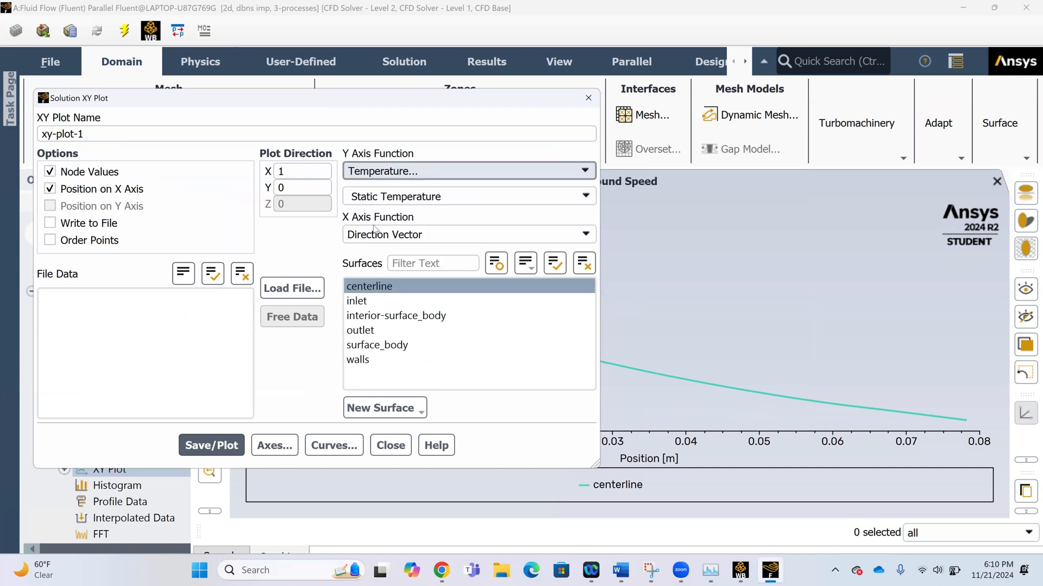
{"action": "left_click", "coordinate": [211, 445]}
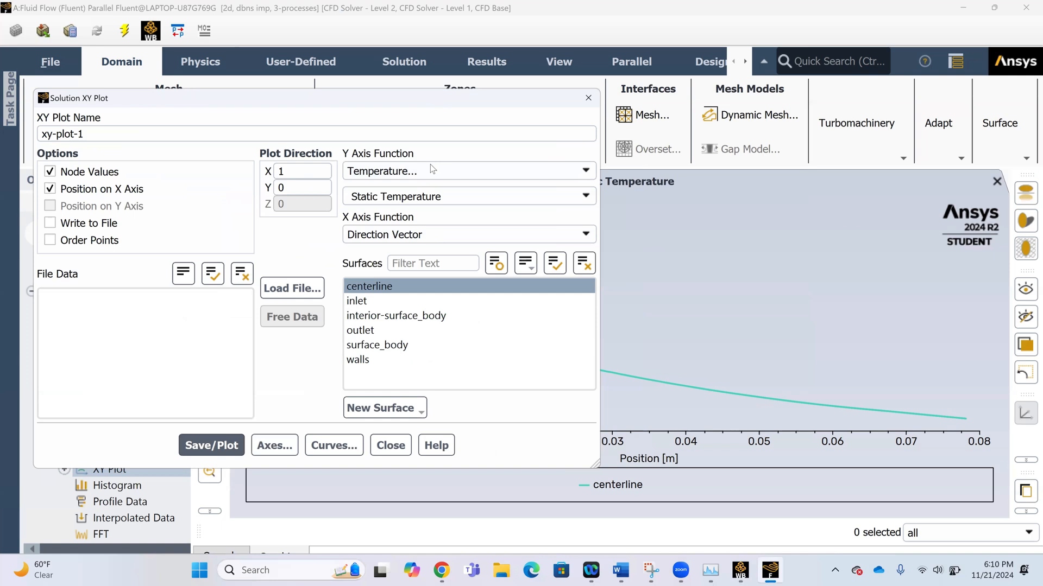
Set the Y axis function to Mach Number from the Velocity category and plot it along the centerline.
{"action": "left_click_drag", "start_coordinate": [434, 98], "coordinate": [493, 70]}
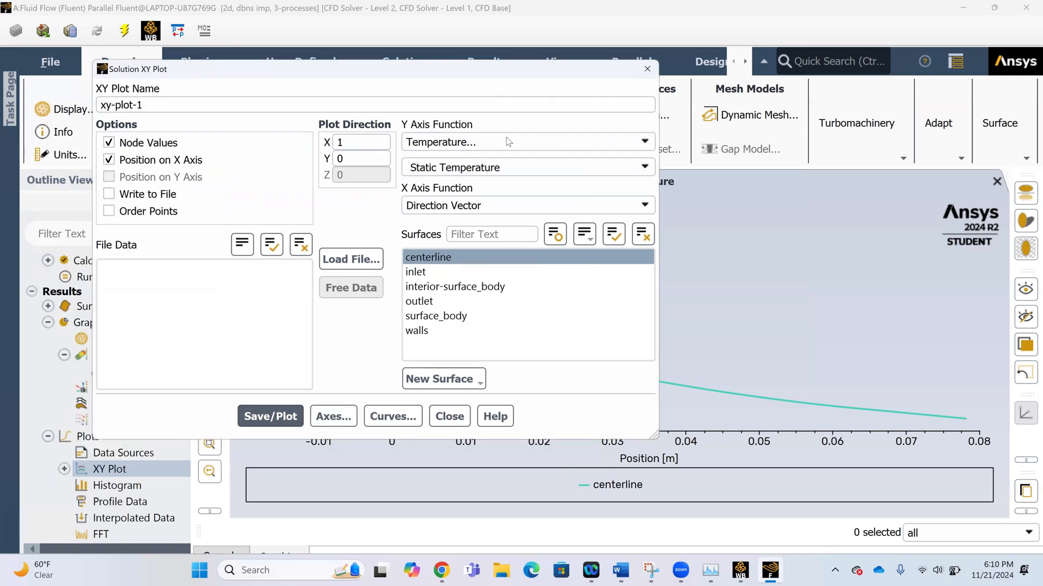
{"action": "left_click", "coordinate": [503, 145]}
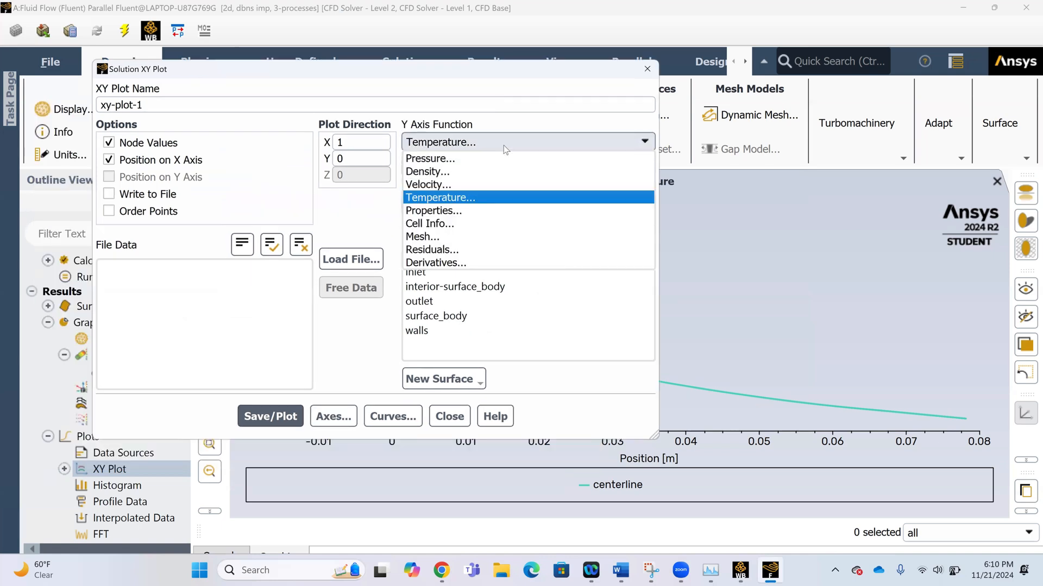
{"action": "left_click", "coordinate": [488, 186]}
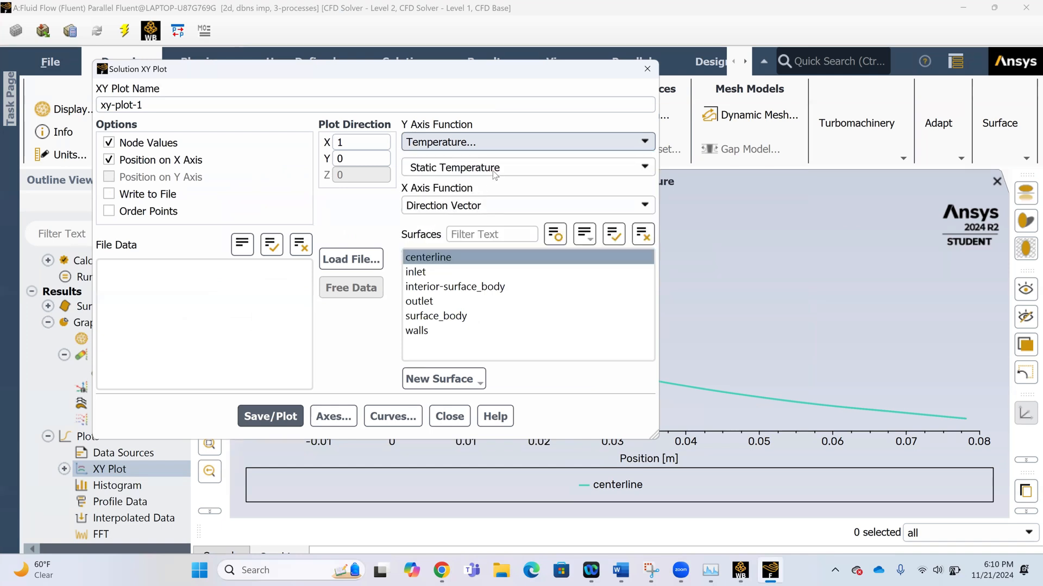
{"action": "left_click", "coordinate": [504, 164]}
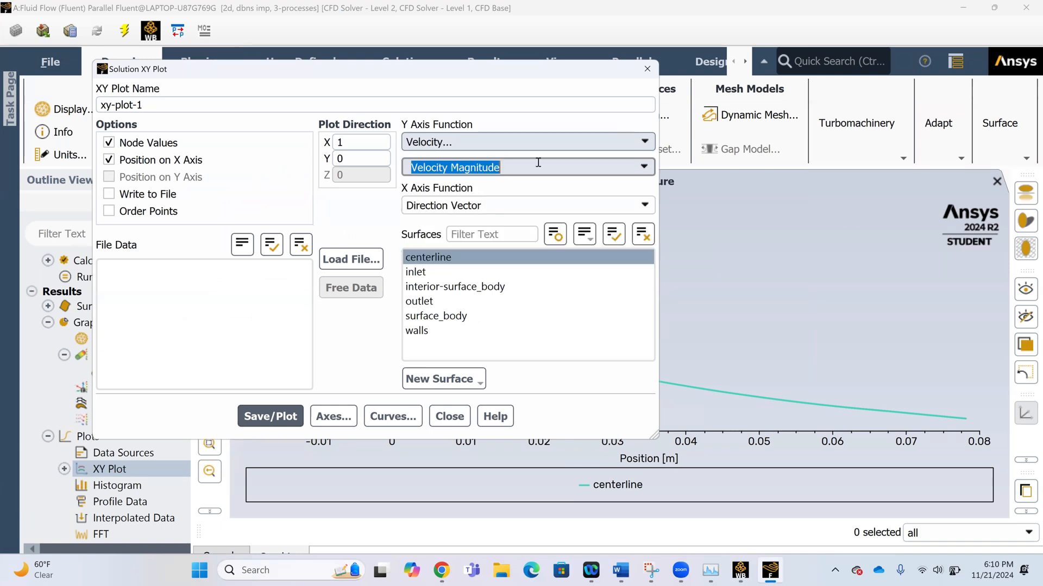
{"action": "left_click", "coordinate": [637, 168]}
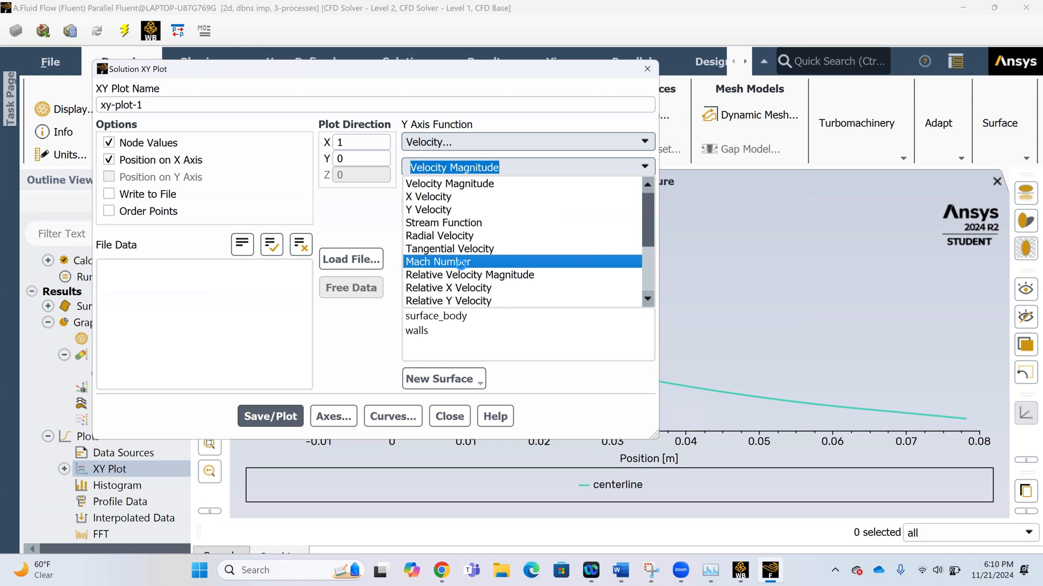
{"action": "left_click", "coordinate": [460, 263]}
{"action": "left_click", "coordinate": [271, 416]}
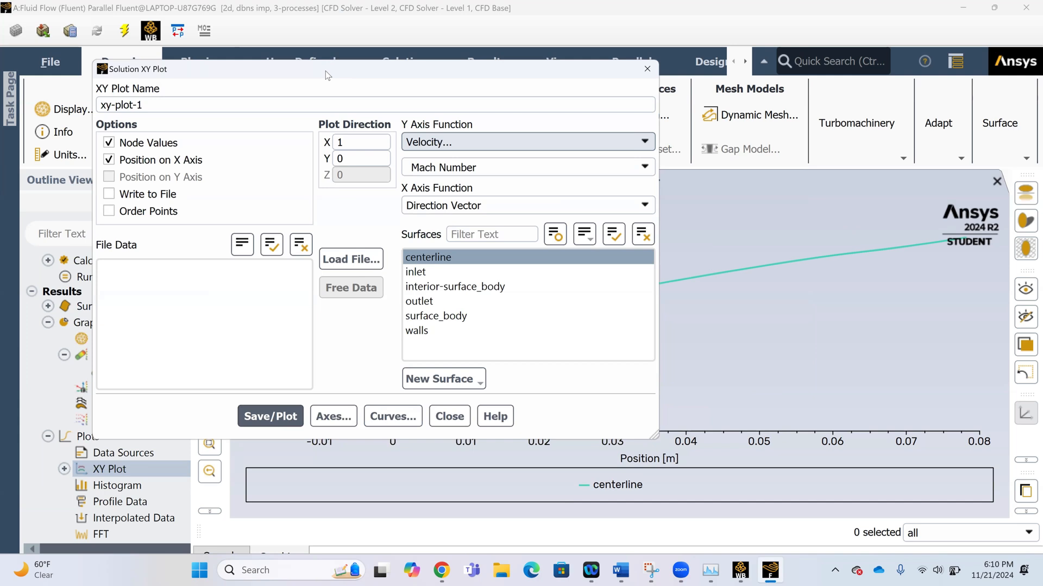
Turn on Write to File for the Mach Number plot and close the XY plot settings.
{"action": "left_click_drag", "start_coordinate": [325, 71], "coordinate": [383, 116]}
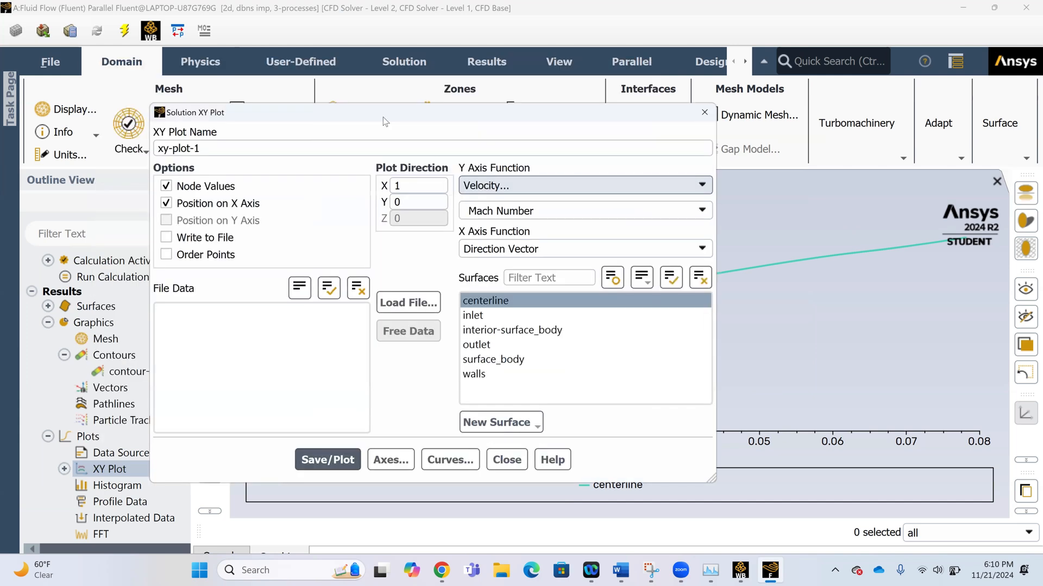
{"action": "left_click", "coordinate": [169, 238]}
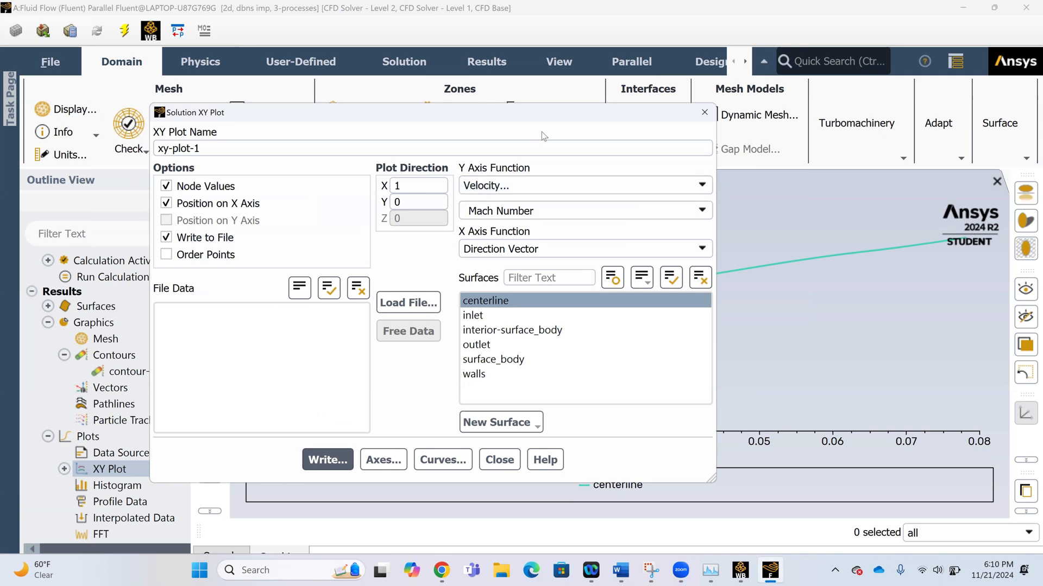
{"action": "left_click", "coordinate": [704, 111]}
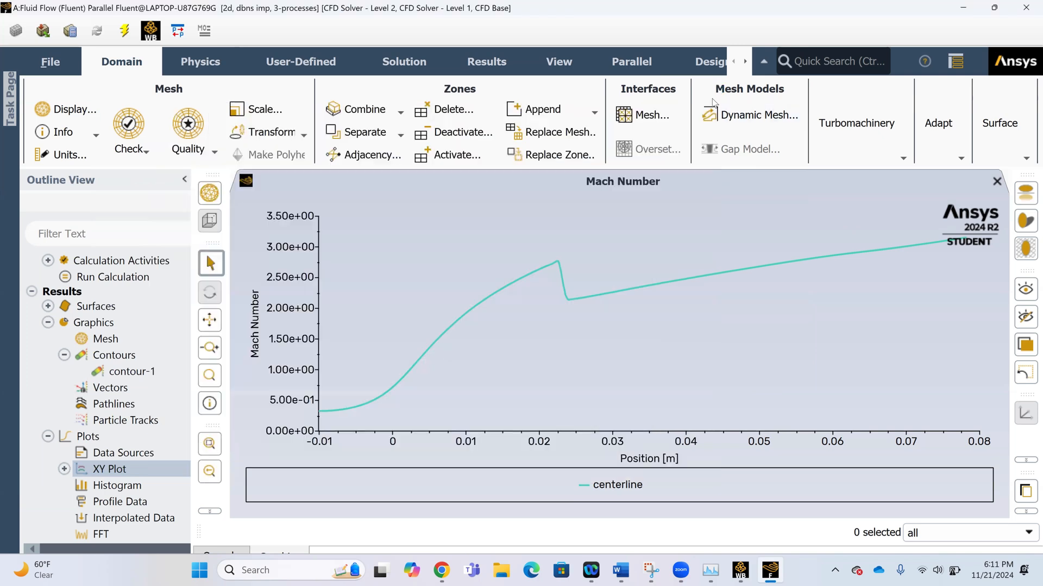